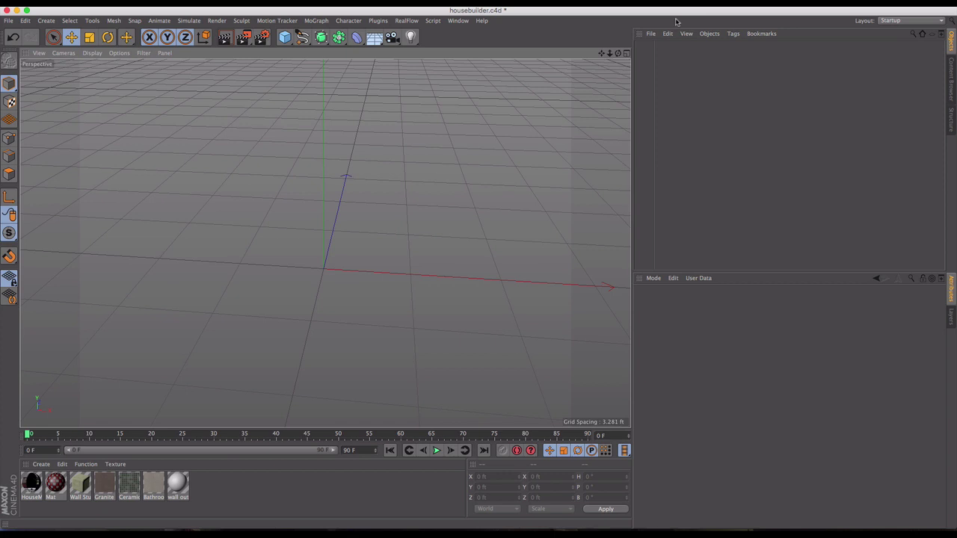
- Browse the content library to the House Builder folder under Visualize, Presets, Tools & Helpers
click(951, 87)
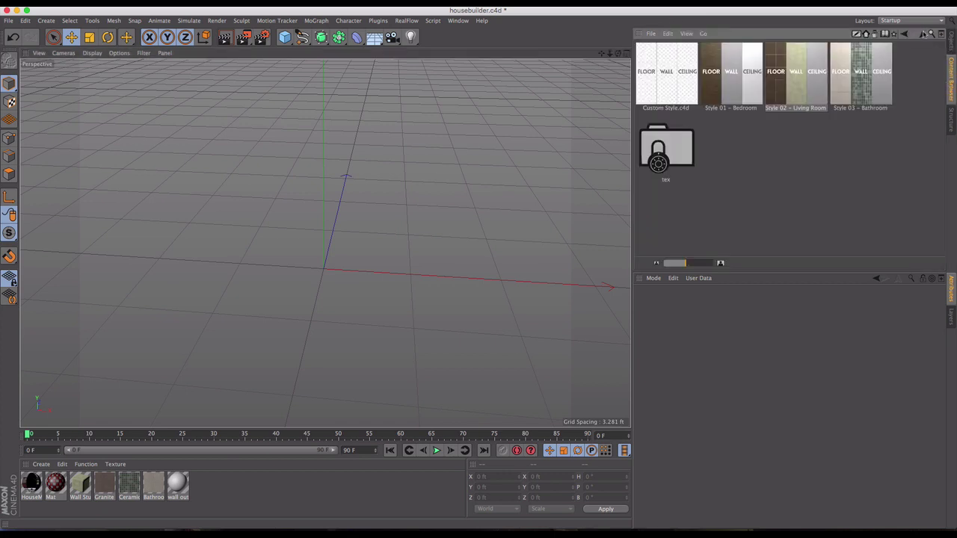
click(923, 33)
click(924, 33)
scroll(908, 100, down, 2)
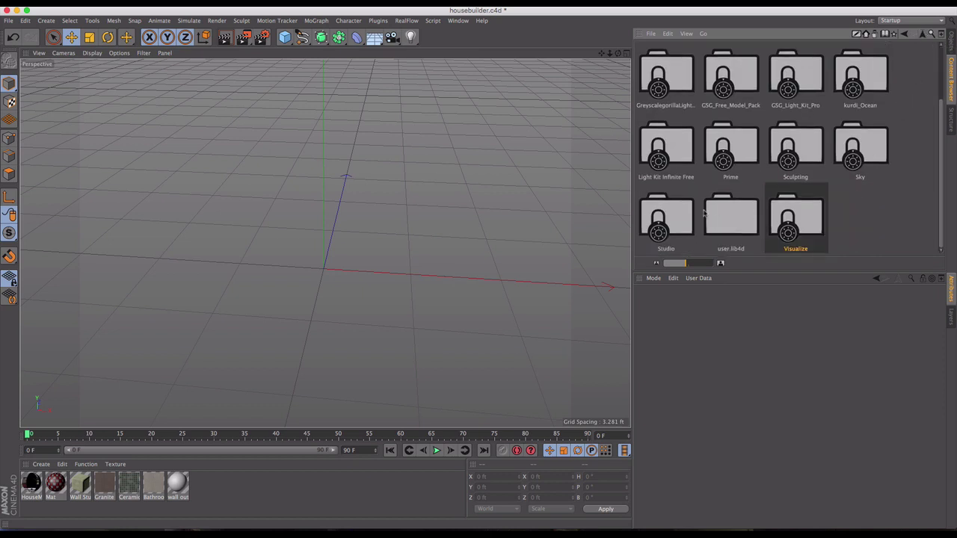
drag(633, 221, 647, 220)
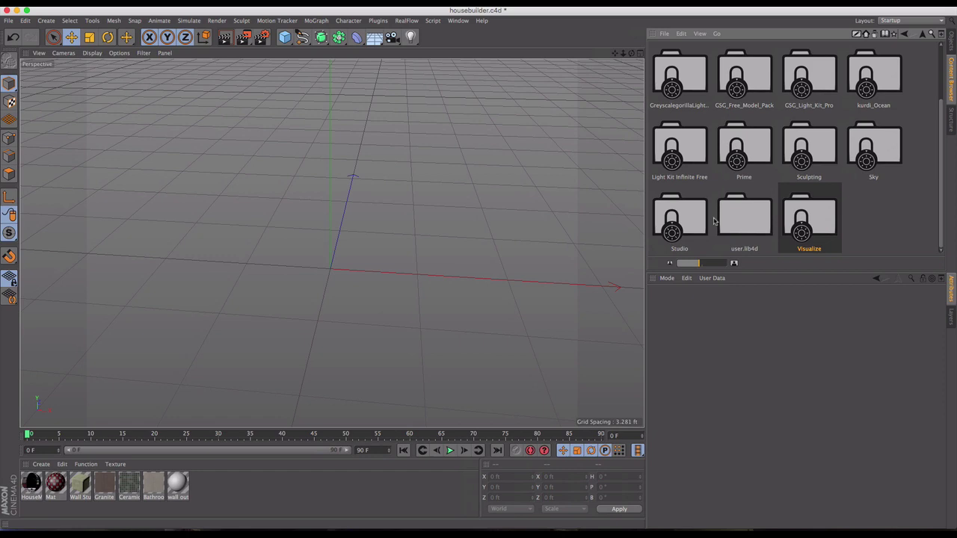
double_click(802, 217)
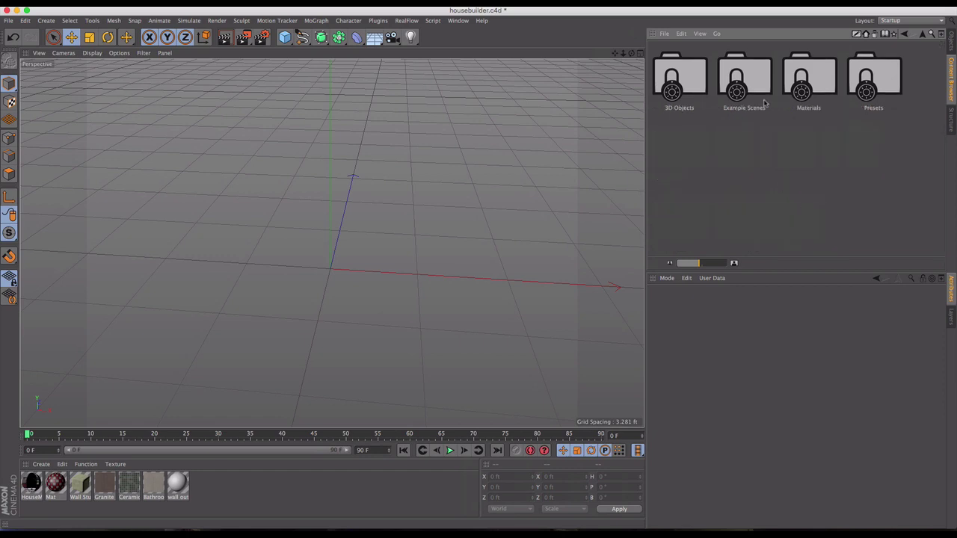
double_click(866, 80)
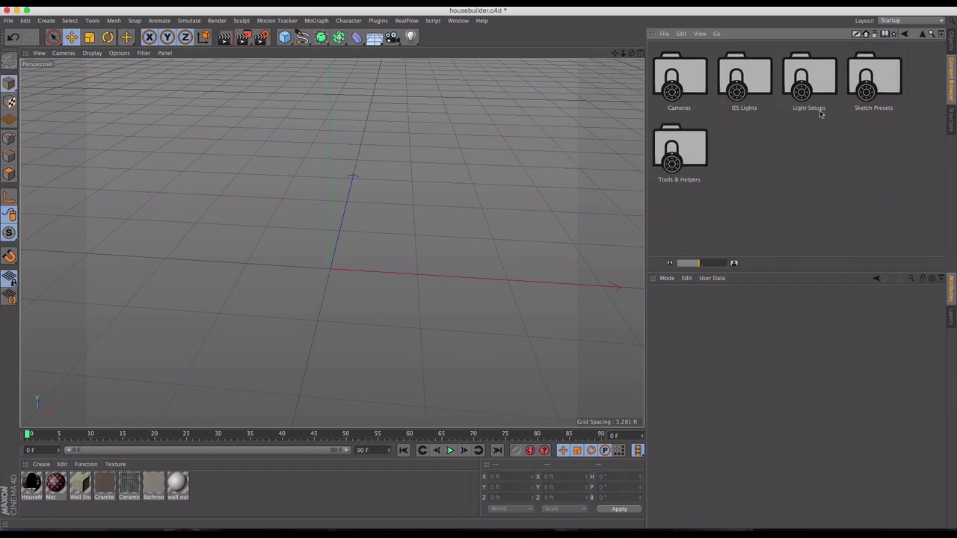
double_click(705, 155)
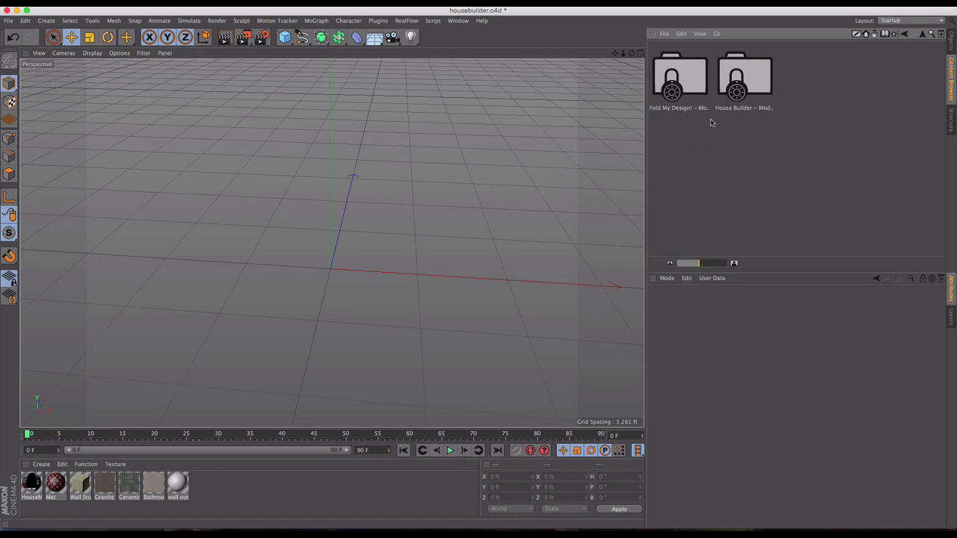
double_click(734, 87)
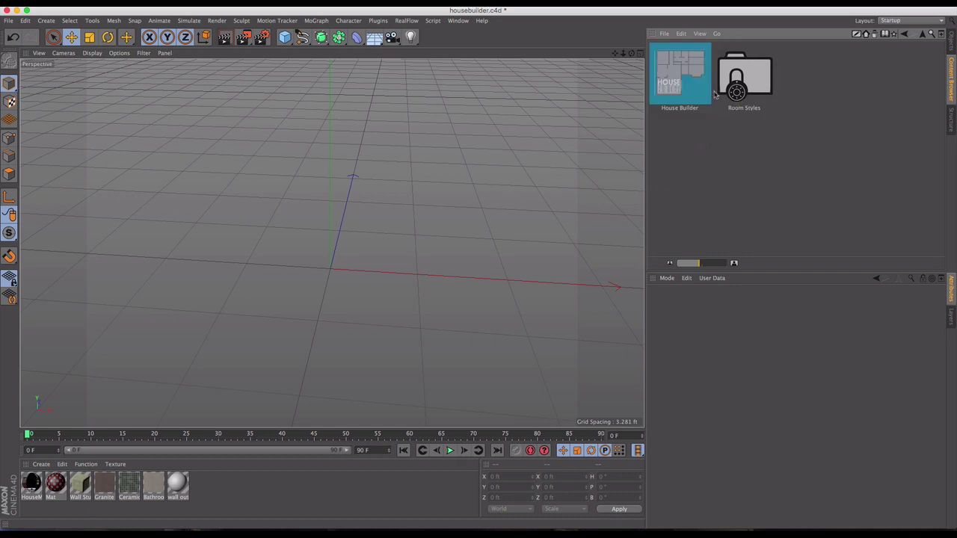
- Add the House Builder preset to the scene and select its parent null in the object hierarchy
click(703, 266)
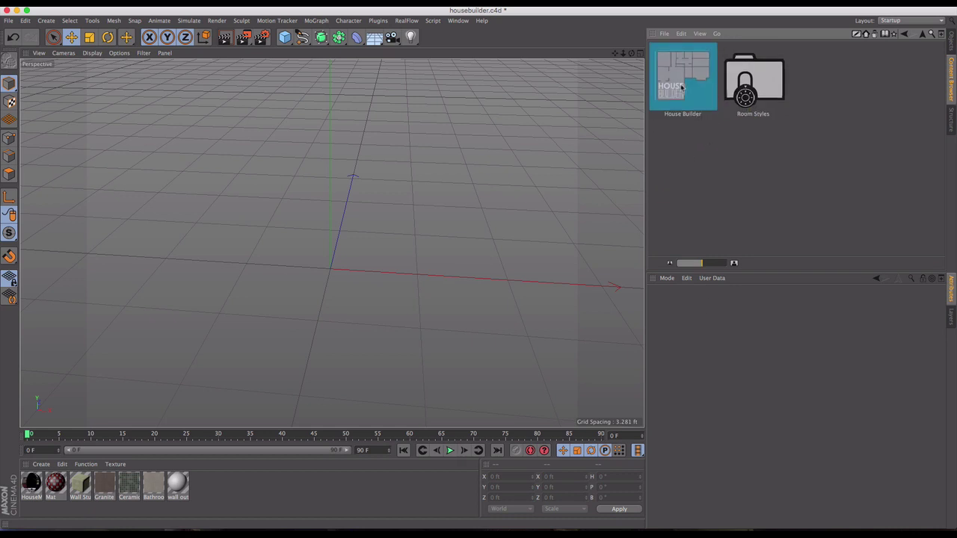
drag(682, 87, 310, 250)
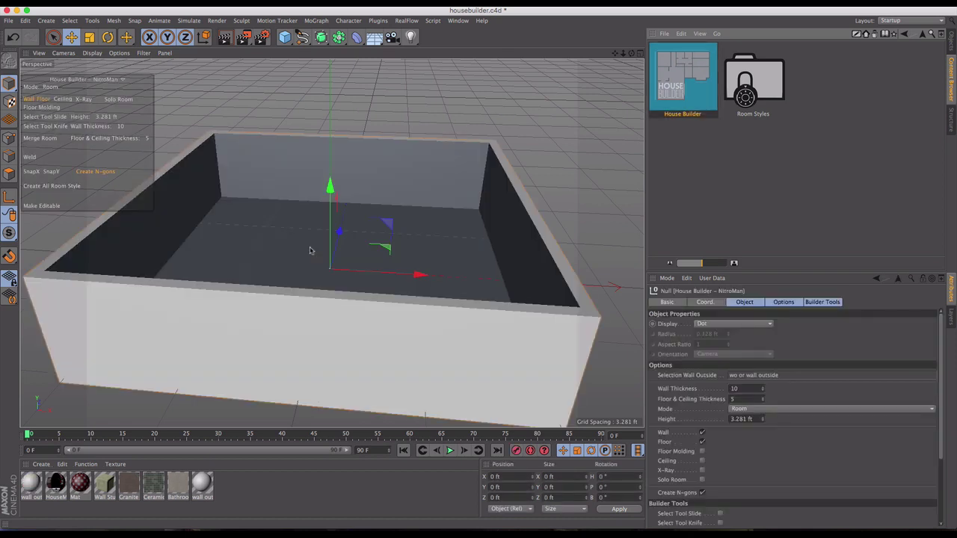
scroll(310, 250, down, 5)
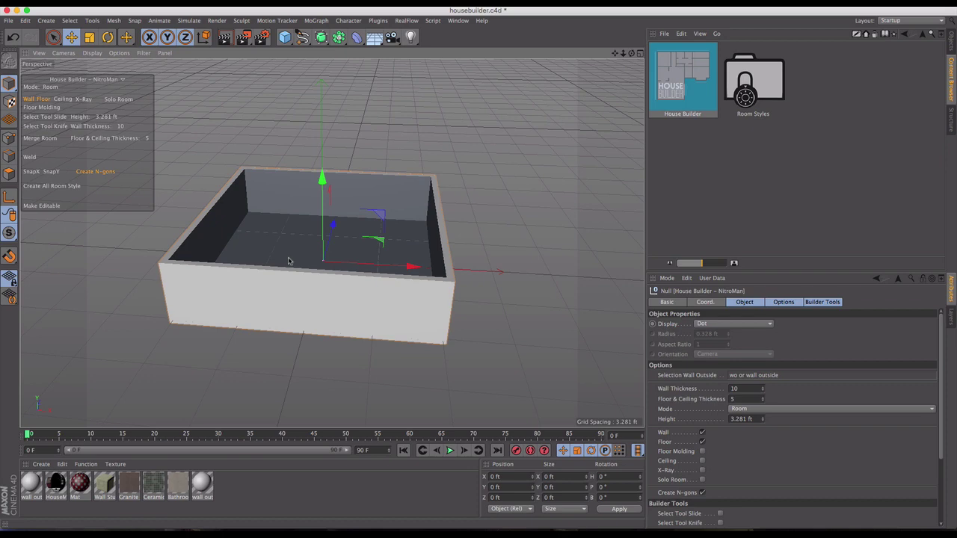
click(282, 255)
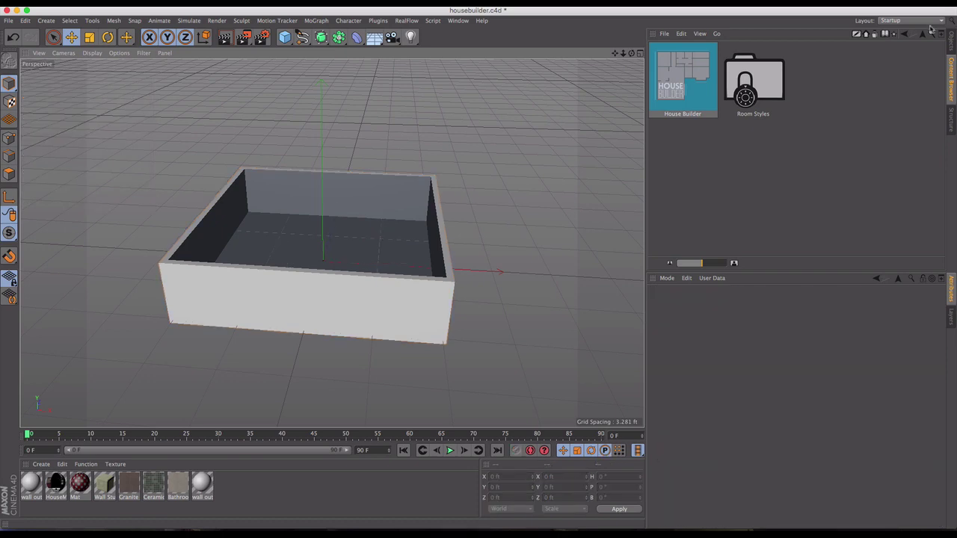
click(951, 42)
click(710, 45)
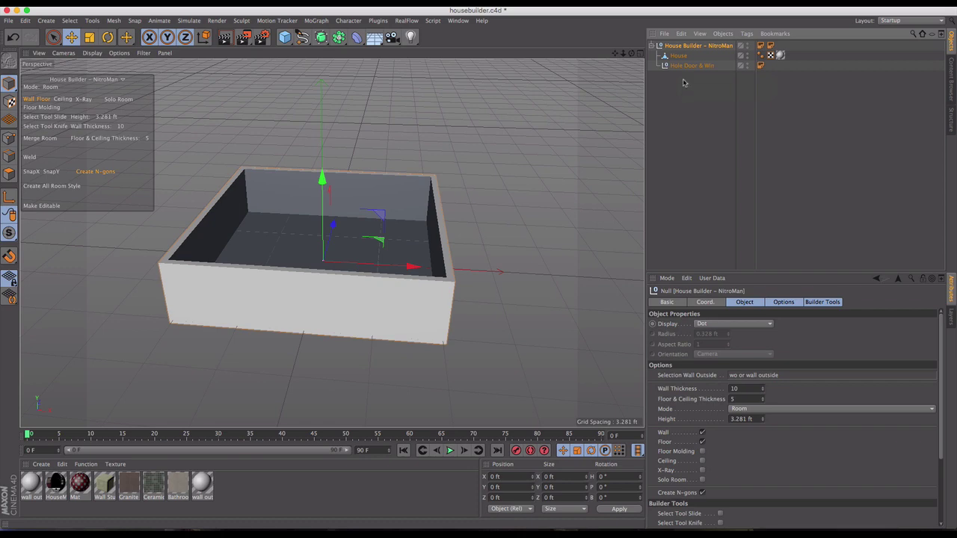
drag(645, 113, 689, 112)
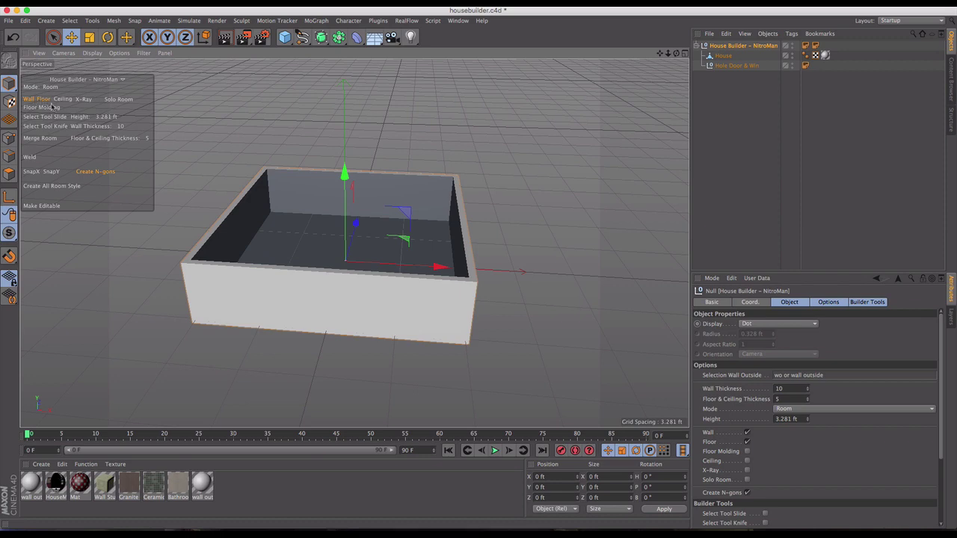
- Try the room's Ceiling and X-Ray display options, turning each on and back off
click(64, 101)
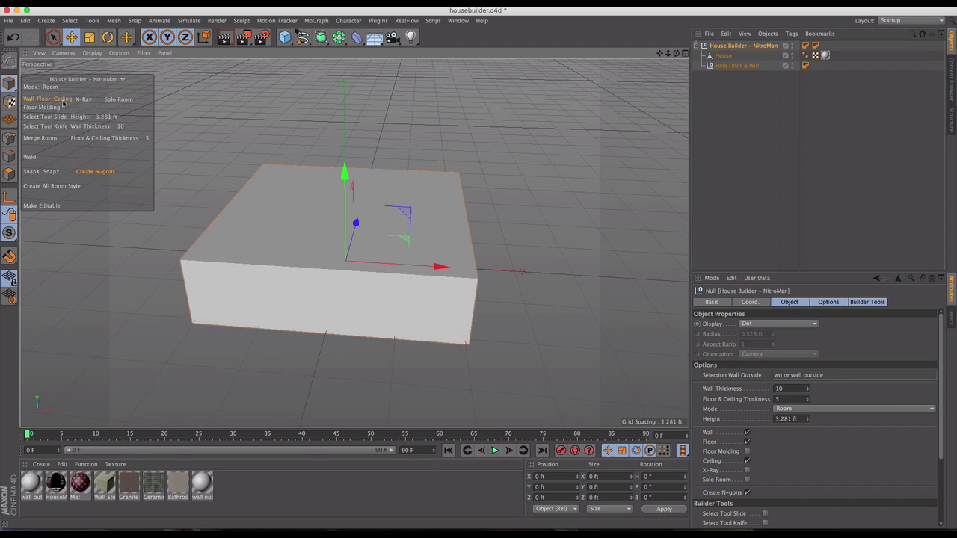
click(64, 100)
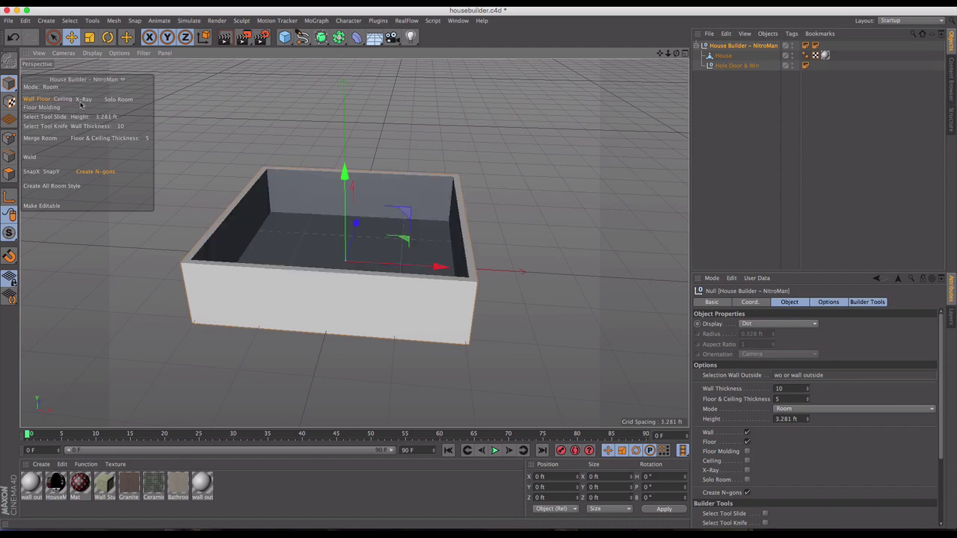
click(81, 102)
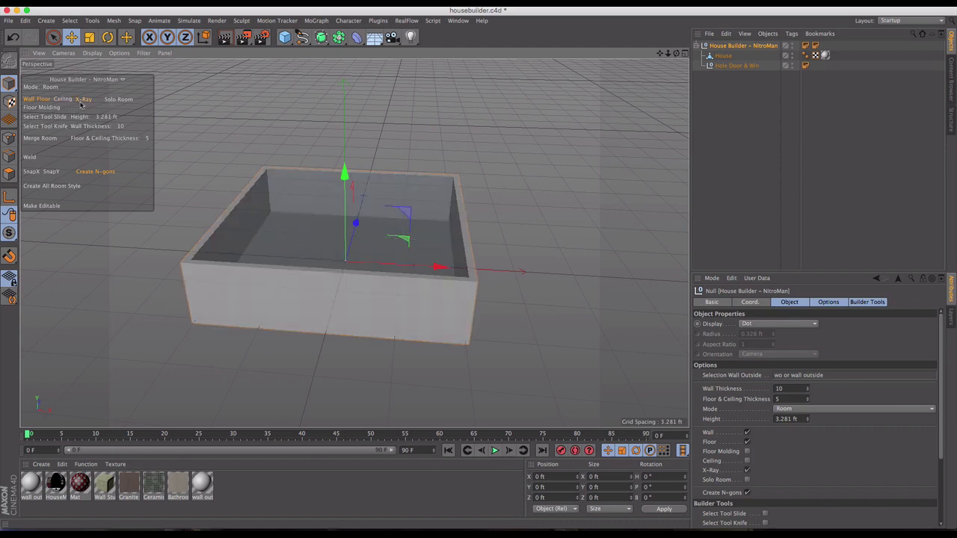
click(82, 101)
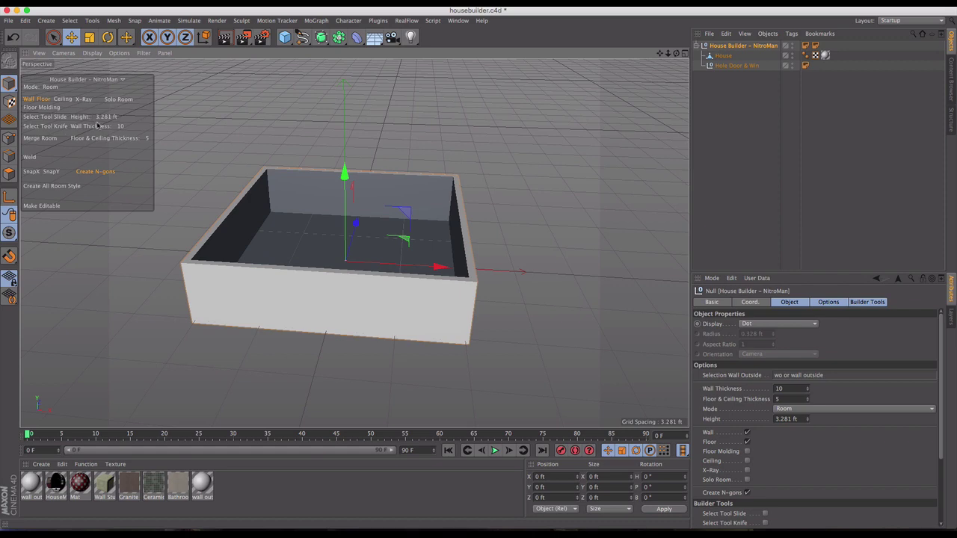
- Raise the house height to about 6.948 ft and scale up the whole room
mouse_move(107, 120)
mouse_down()
mouse_move(91, 120)
mouse_move(139, 119)
mouse_move(112, 120)
mouse_up()
key(t)
drag(325, 198, 509, 63)
scroll(344, 156, down, 5)
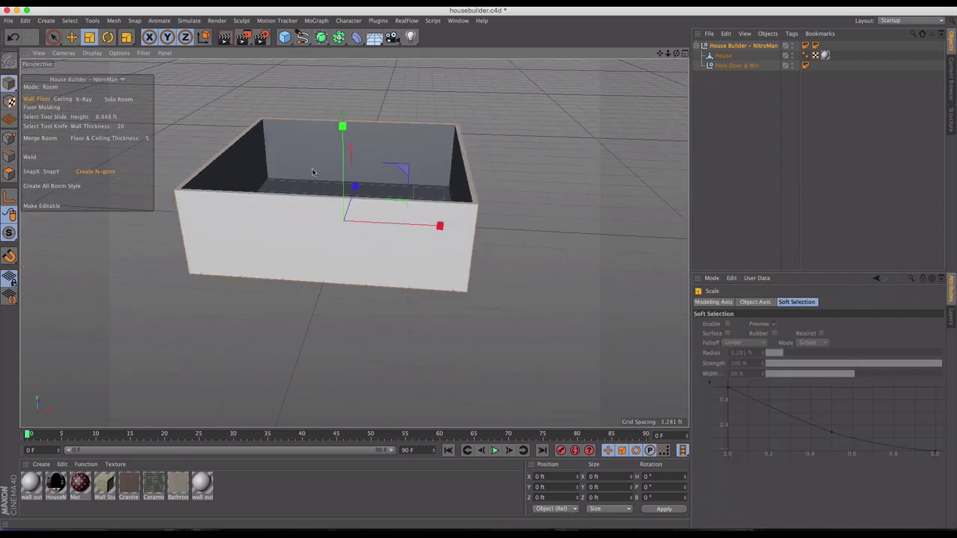
alt+drag(314, 173, 334, 232)
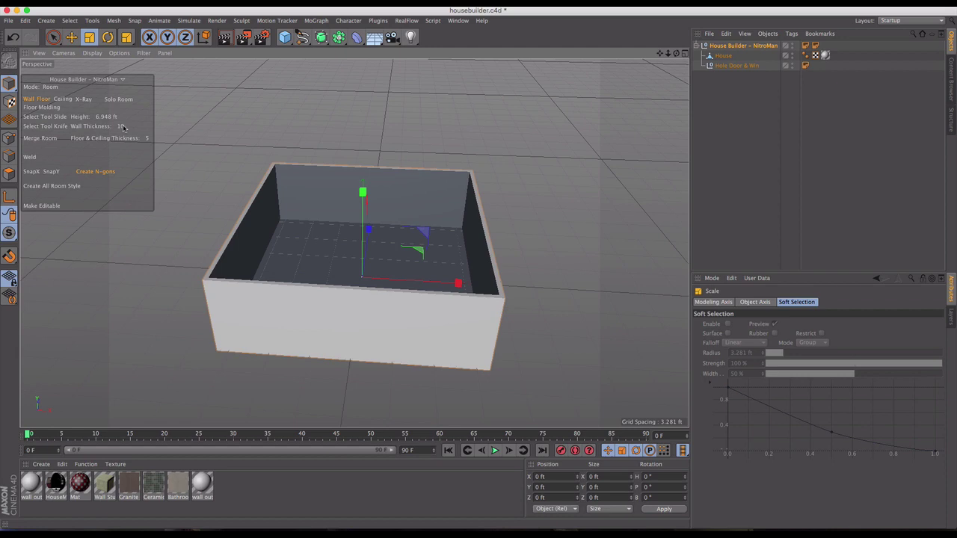
- Set the wall thickness to 1 and the floor and ceiling thickness to 3
mouse_move(124, 127)
mouse_down()
mouse_move(105, 128)
mouse_move(142, 140)
mouse_move(129, 140)
mouse_up()
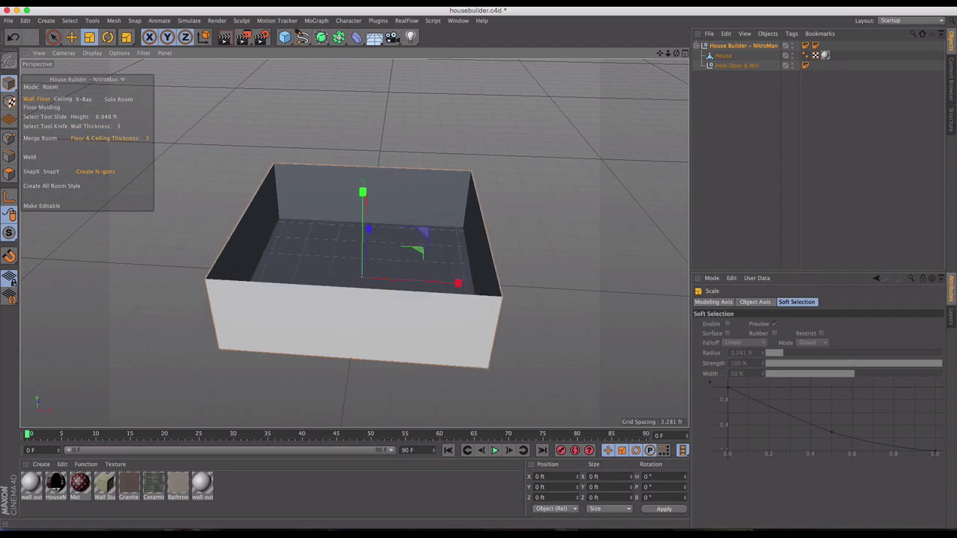
alt+drag(410, 270, 277, 284)
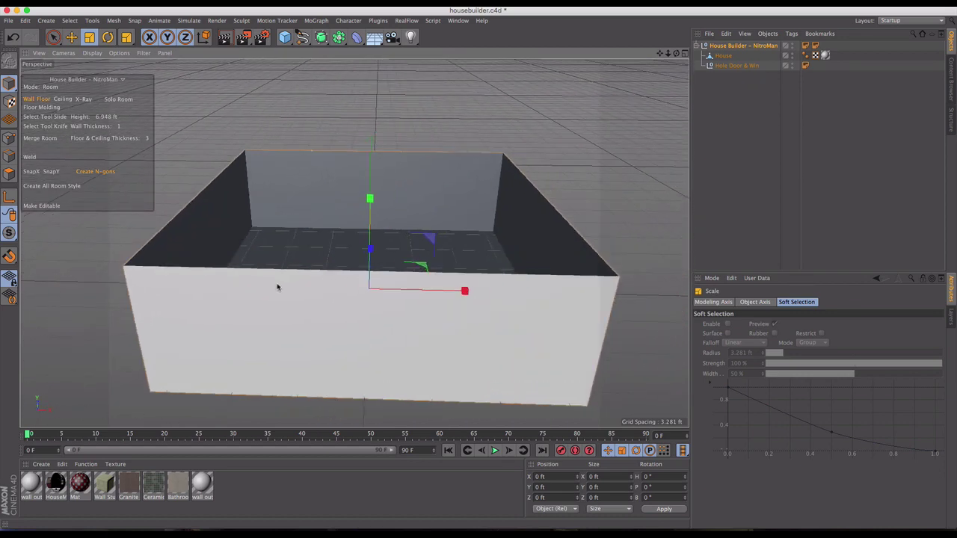
- Knife-cut the House floor in the Top view with a diagonal across the upper-right corner and a horizontal line slightly below the middle
click(44, 127)
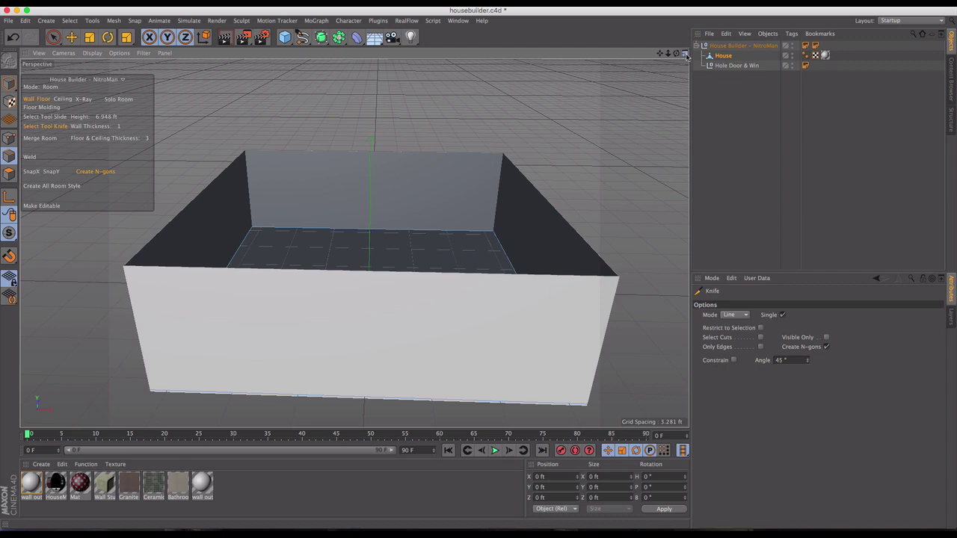
click(686, 56)
click(685, 56)
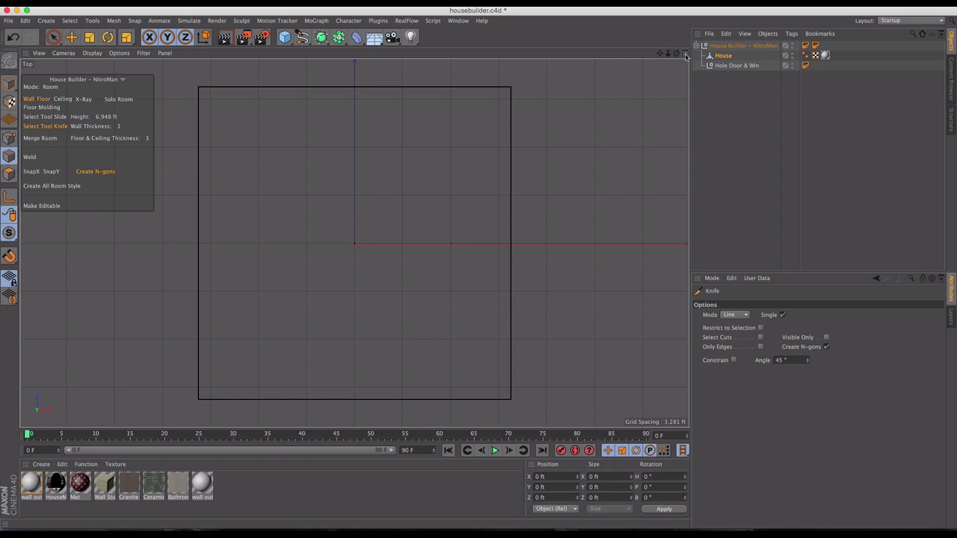
click(722, 47)
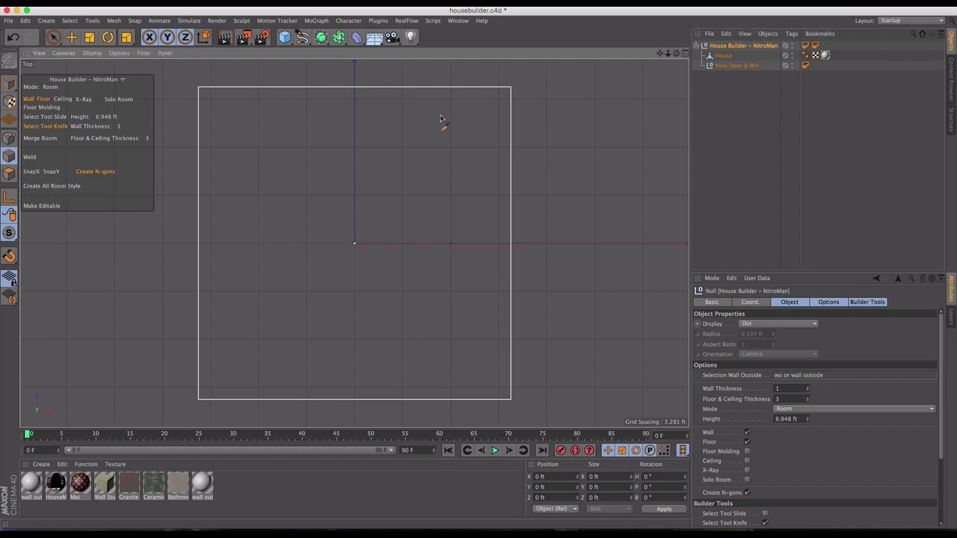
click(729, 56)
drag(387, 88, 509, 194)
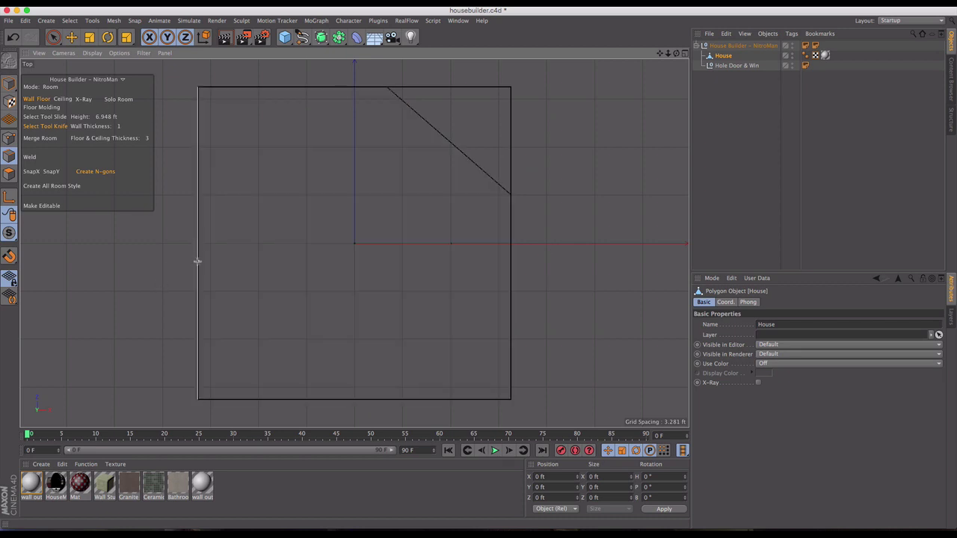
drag(197, 261, 510, 260)
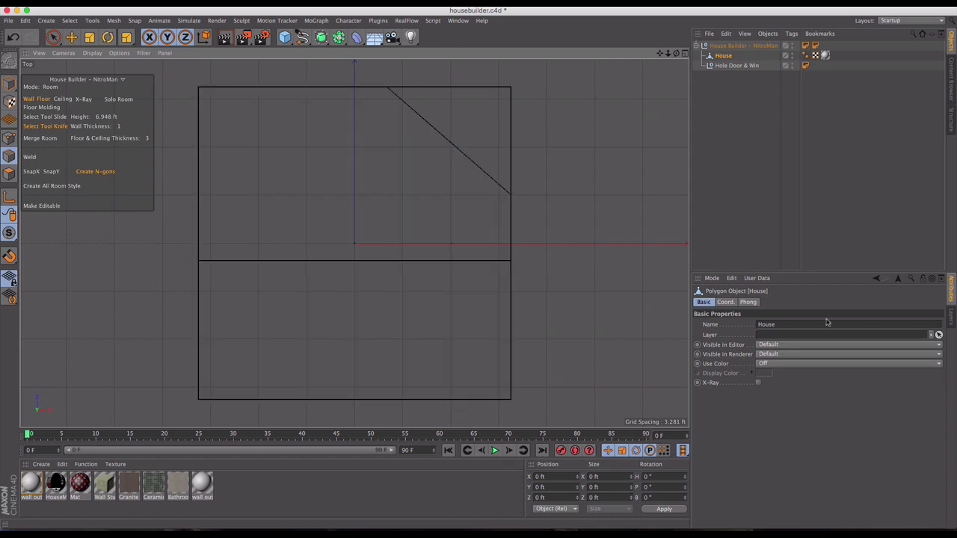
click(415, 132)
click(443, 112)
- Return to the full Perspective view and lower the house height to about 4.232 ft
click(684, 56)
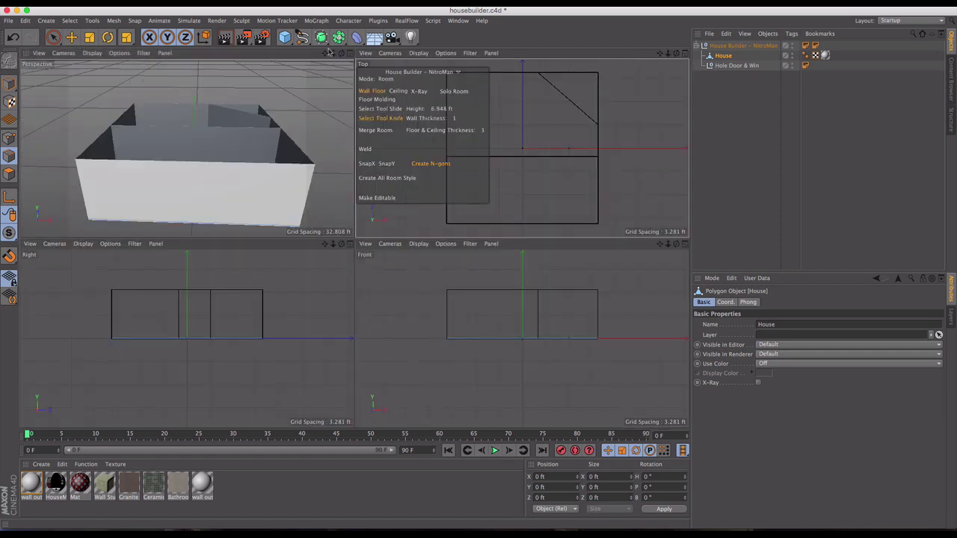
click(348, 54)
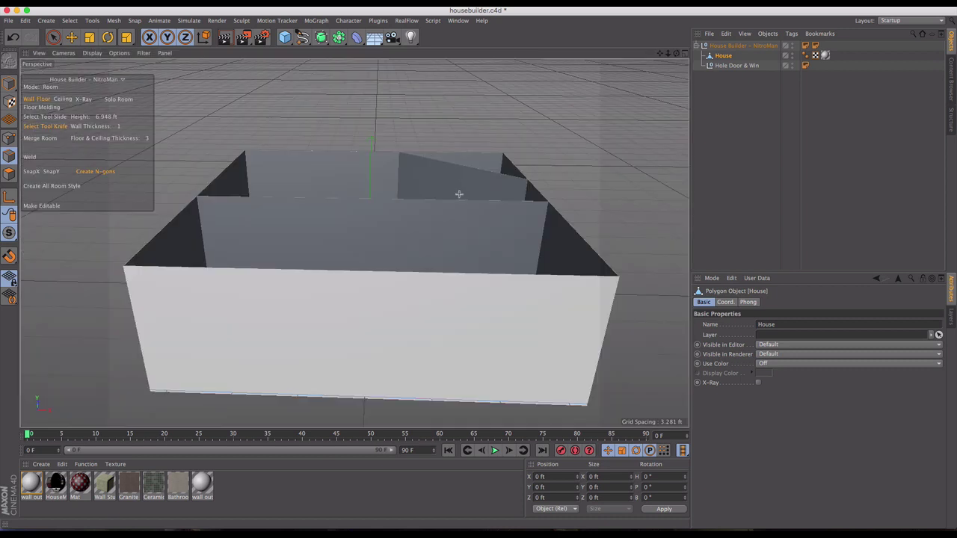
scroll(421, 219, down, 3)
alt+drag(354, 271, 352, 306)
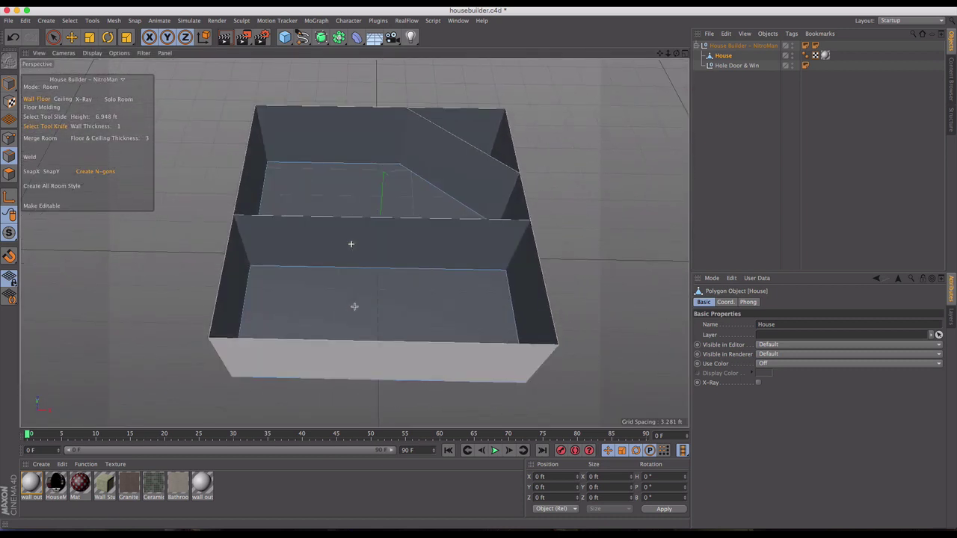
drag(104, 116, 71, 116)
alt+drag(442, 314, 431, 285)
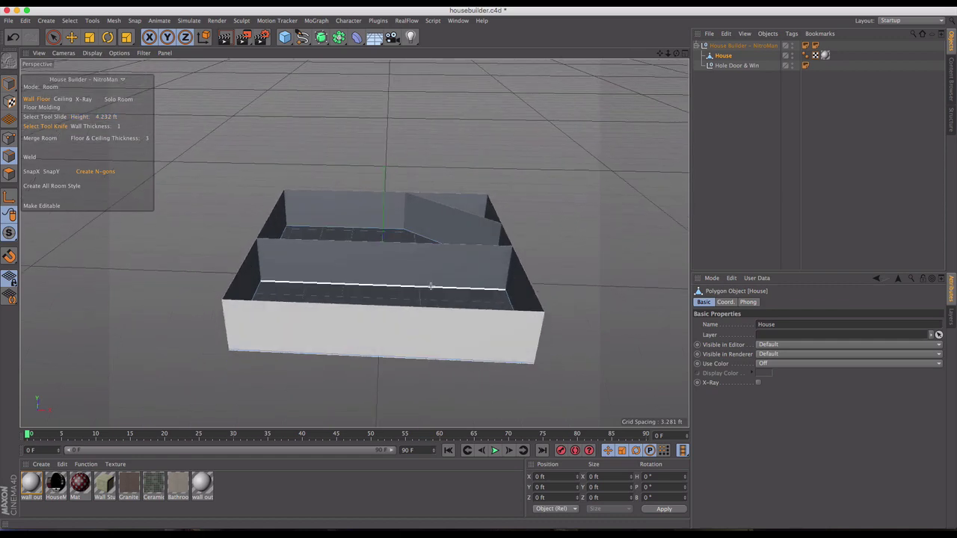
- Add a Rectangle spline and scale it down uniformly to about 3.898 ft wide and high
click(728, 67)
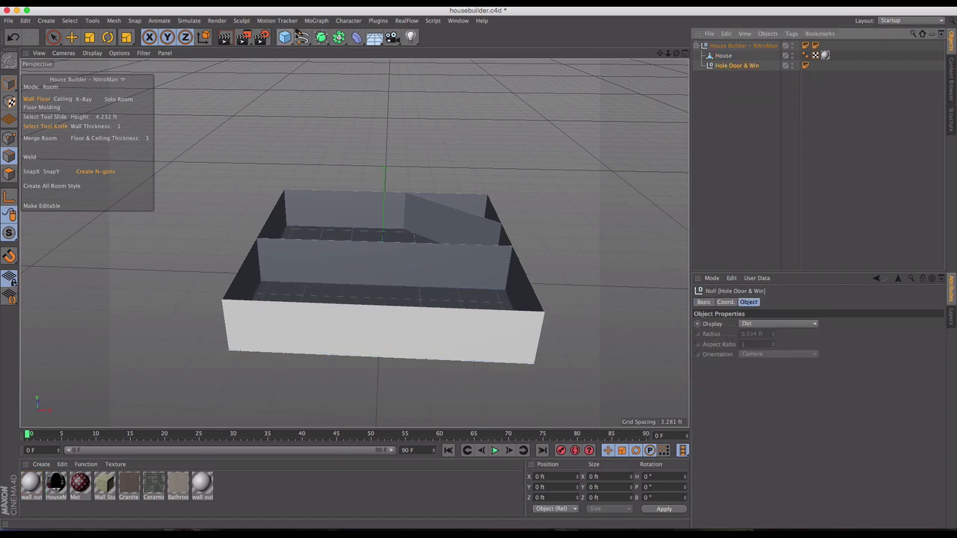
click(302, 36)
click(383, 105)
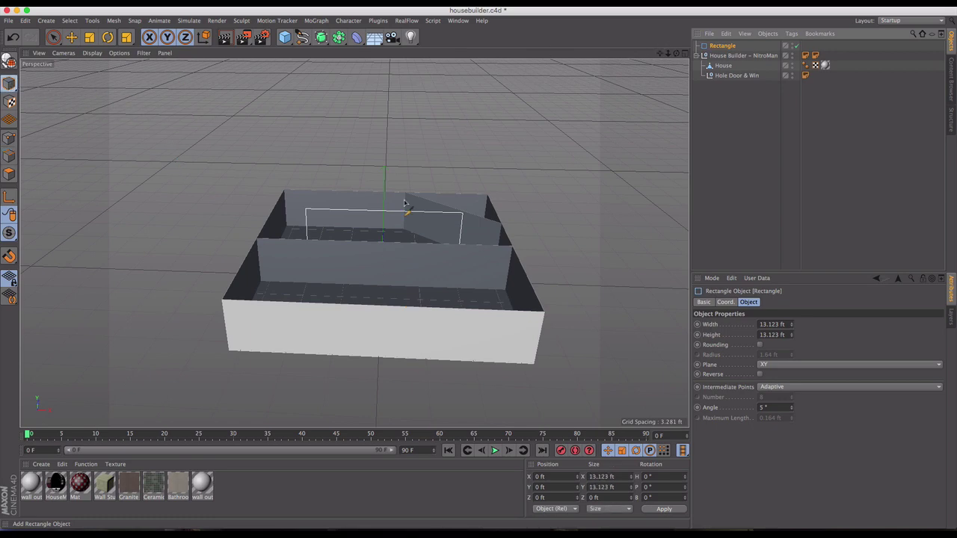
click(9, 85)
drag(462, 218, 195, 277)
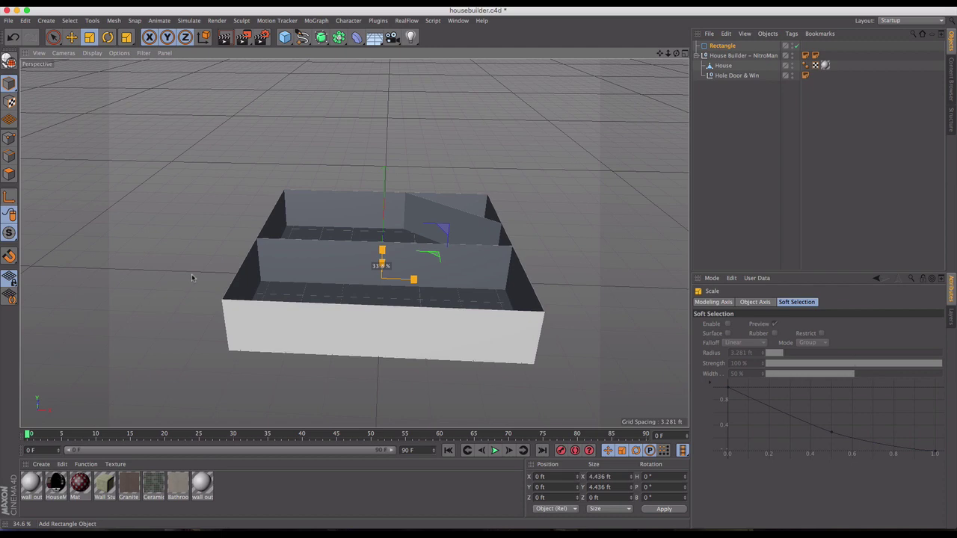
- Move the Rectangle spline in front of the house's front wall, to about Y 1.726 ft and Z -11.526 ft
key(e)
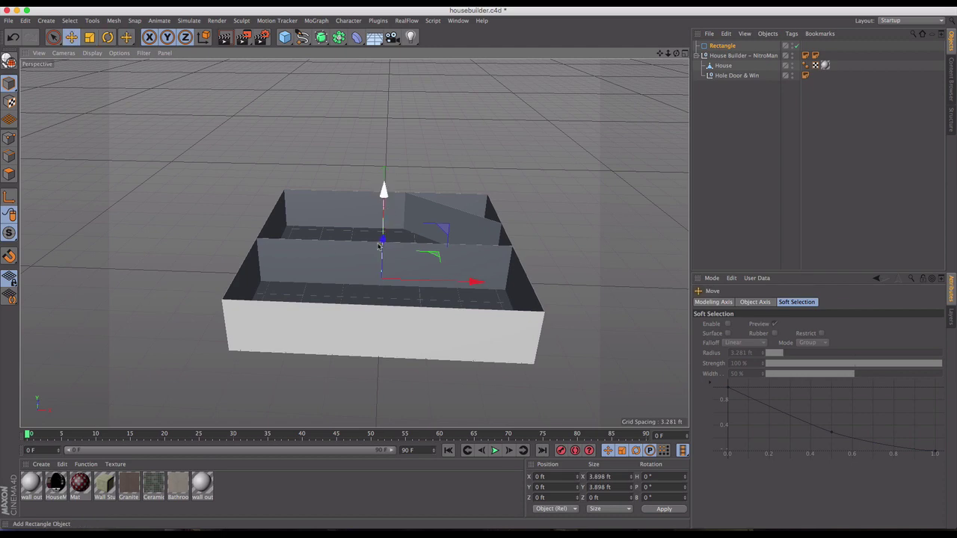
alt+drag(381, 245, 376, 319)
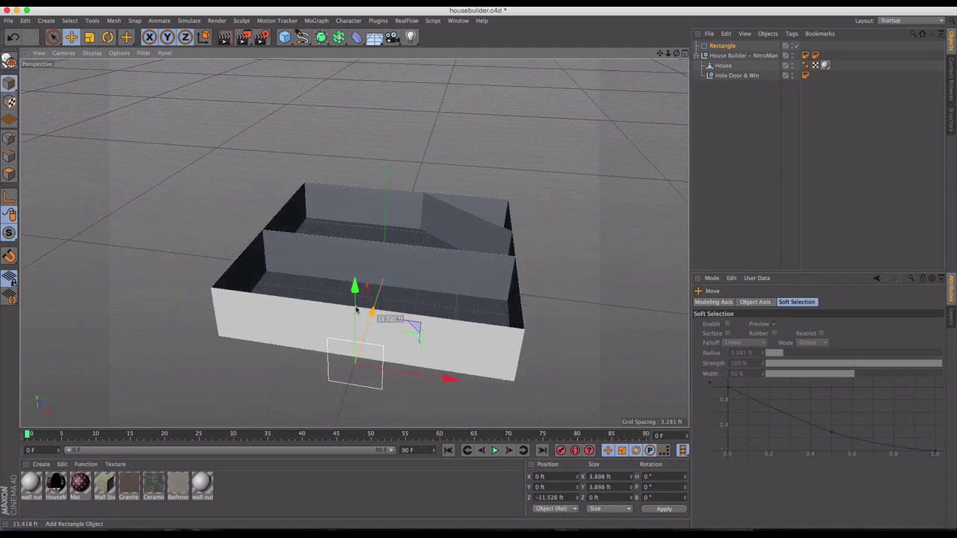
drag(353, 278, 357, 267)
alt+drag(356, 267, 546, 244)
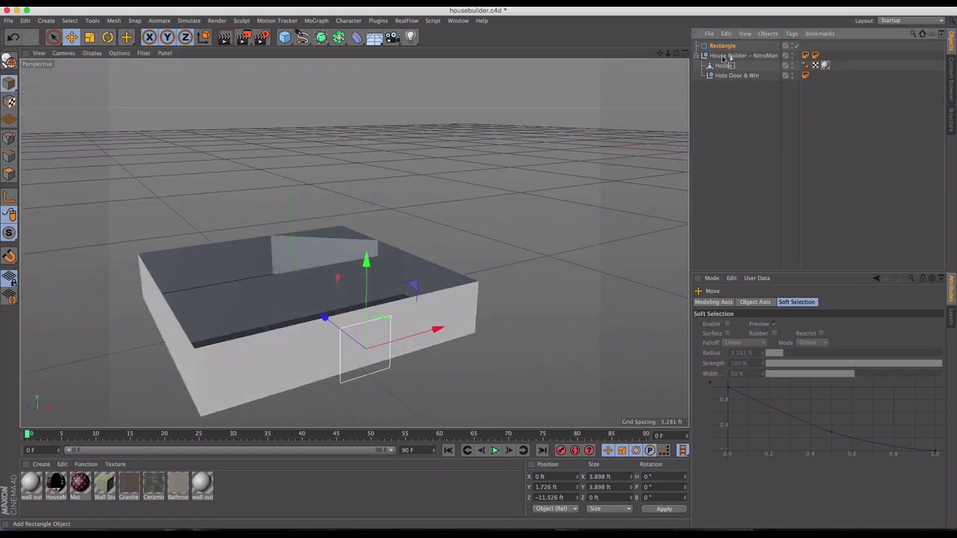
- Nest the Rectangle under Hole Door & Win and fit it into the front wall as a 3.074 ft door opening at Y 1.526 ft
drag(723, 58, 731, 79)
drag(321, 316, 303, 357)
key(t)
key(e)
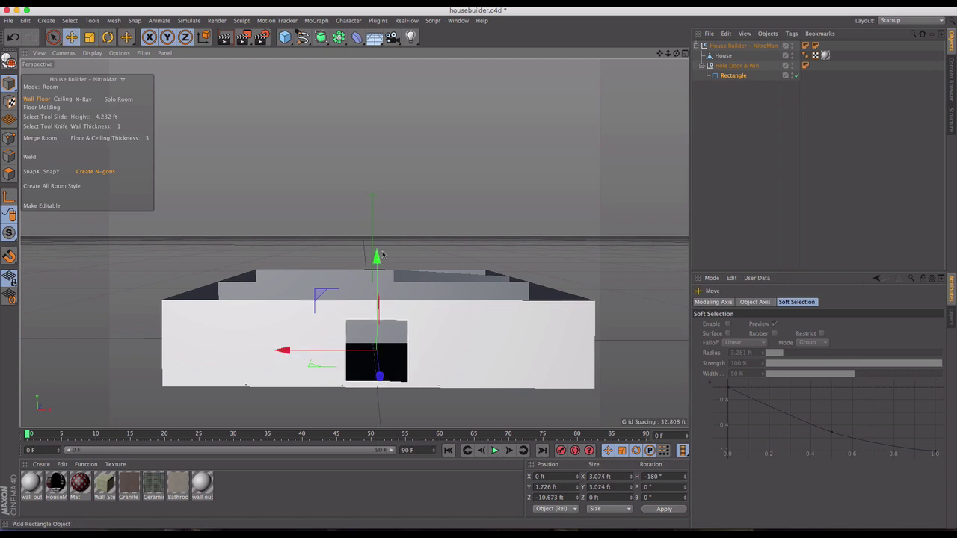
drag(377, 253, 377, 261)
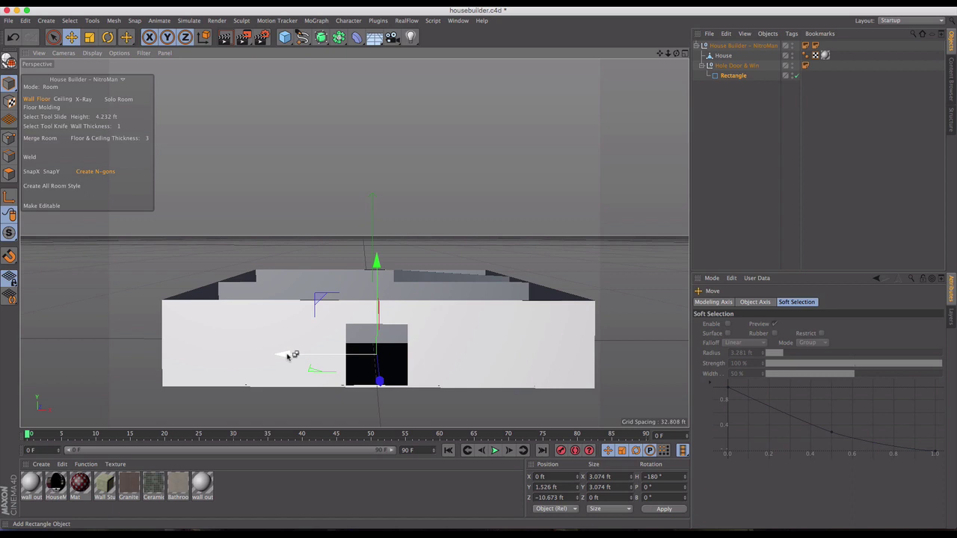
- Copy the door rectangle into two window openings about 1.724 ft in size at Y 1.945 ft, one on each side of the door
ctrl+drag(287, 356, 157, 355)
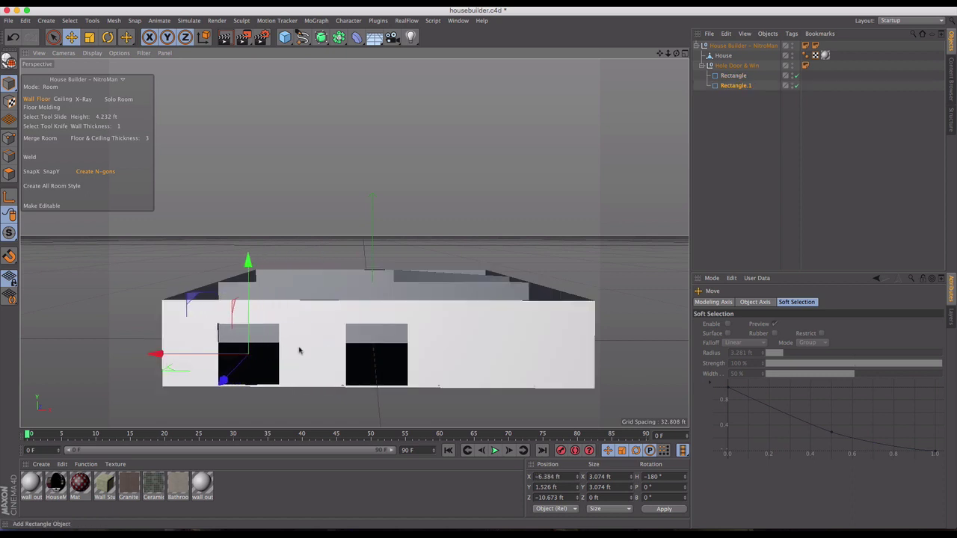
key(t)
drag(299, 350, 223, 309)
key(e)
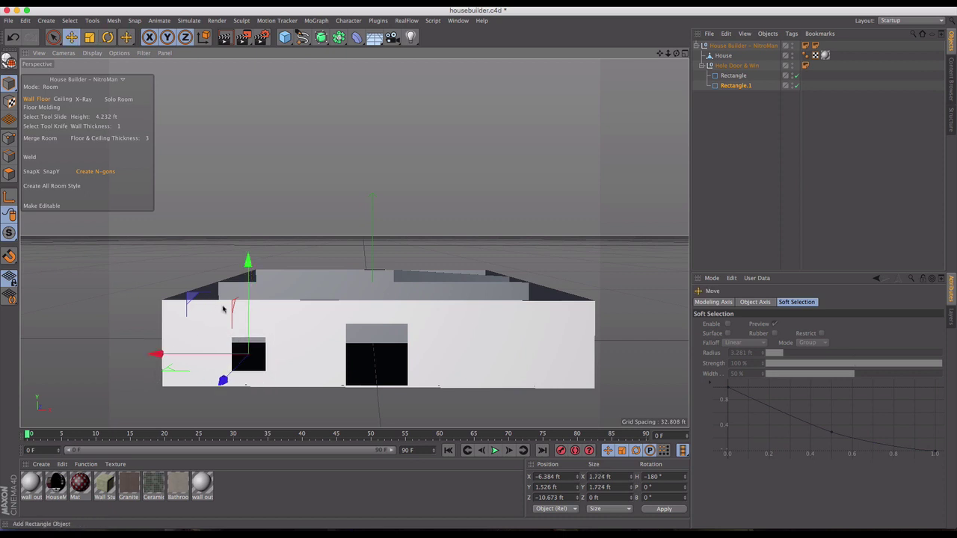
drag(248, 263, 247, 254)
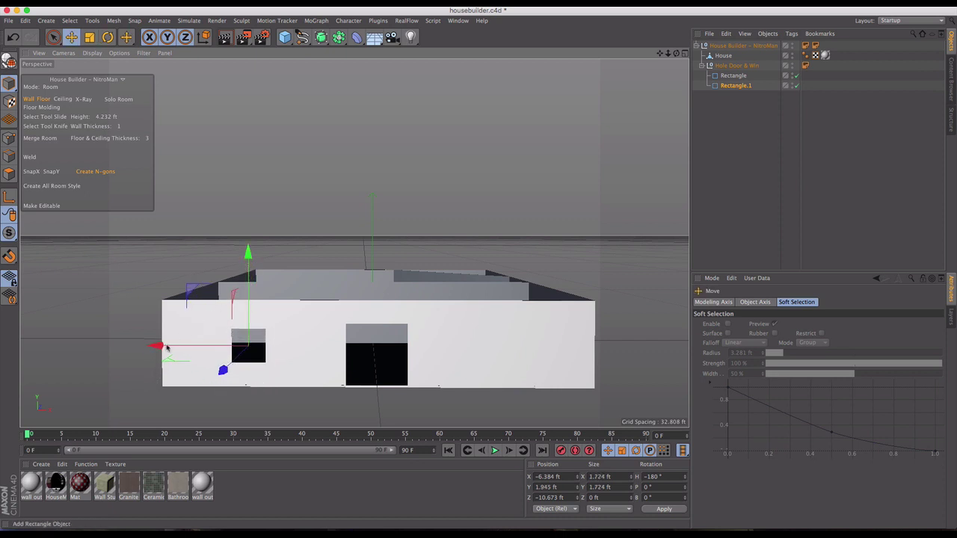
ctrl+drag(159, 346, 427, 346)
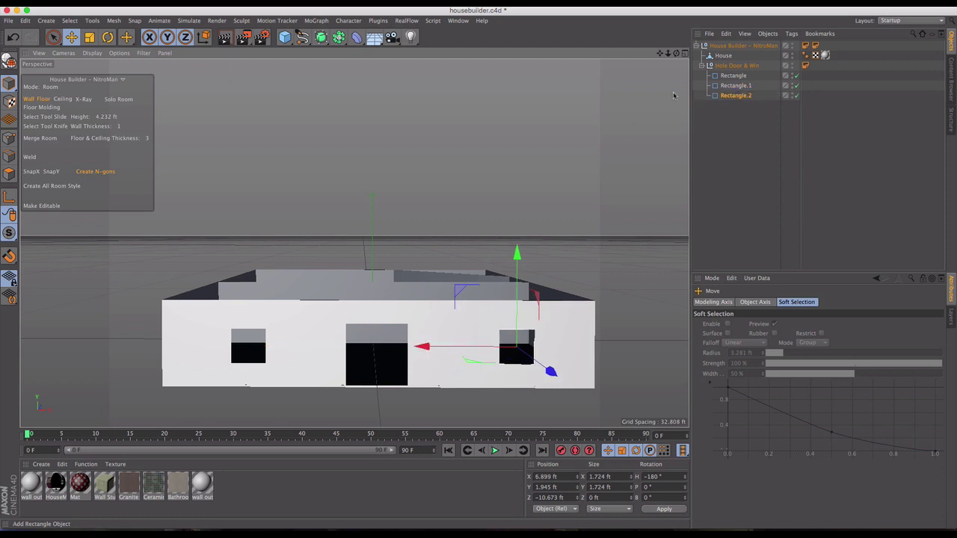
- Copy the front door rectangle back into the middle partition wall, at about Z -1.175 ft
click(731, 75)
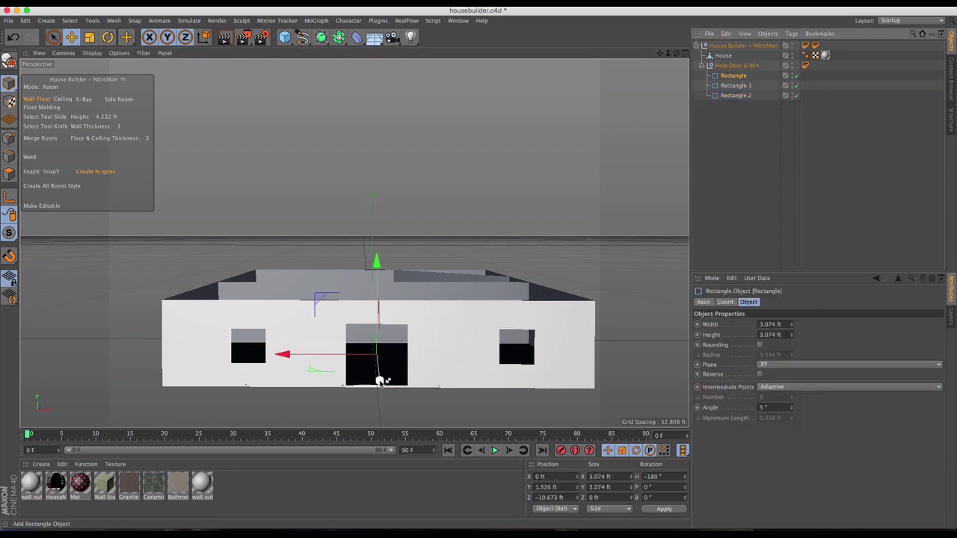
ctrl+drag(380, 381, 363, 343)
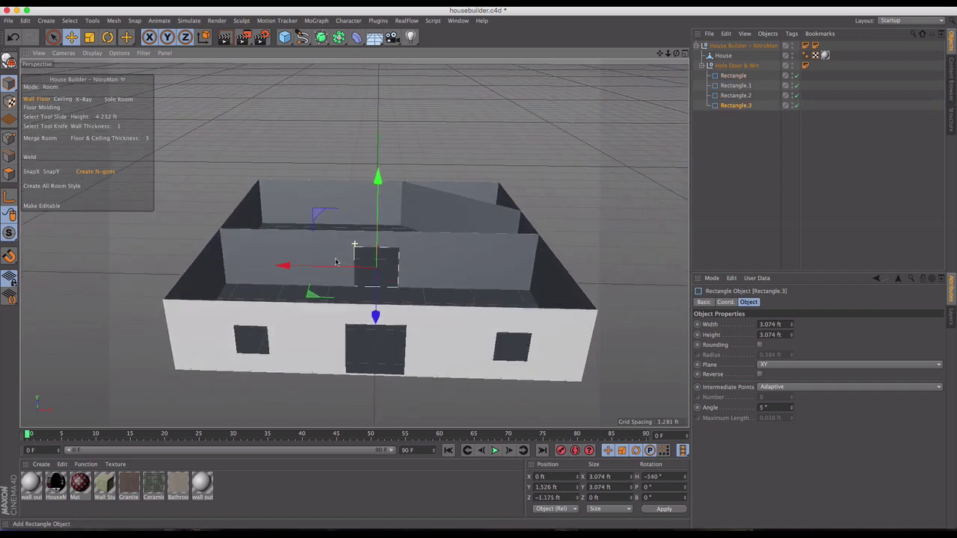
alt+drag(336, 262, 322, 308)
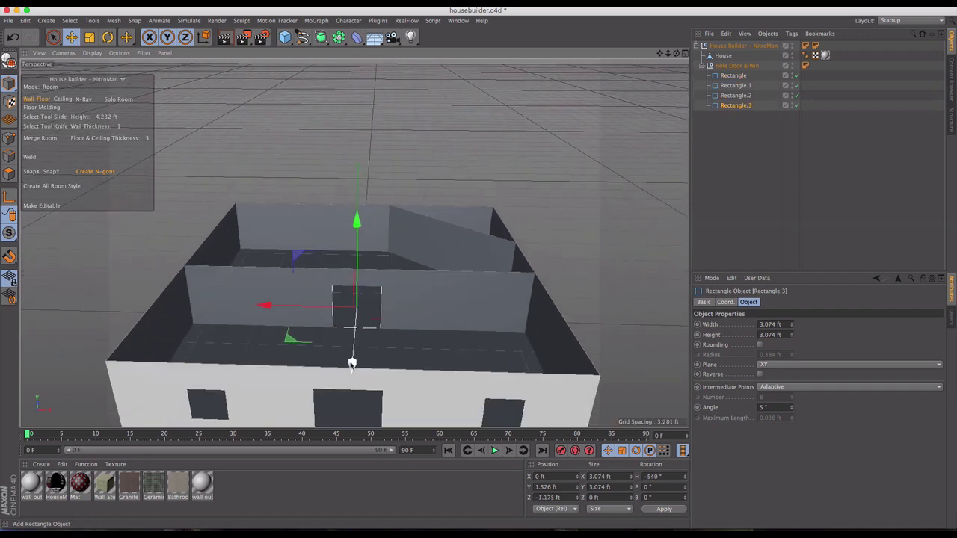
- Copy the partition door rectangle into the diagonal wall, aligned to it at about X 6.311 ft and Z 7.132 ft, and deselect it
ctrl+drag(353, 364, 357, 303)
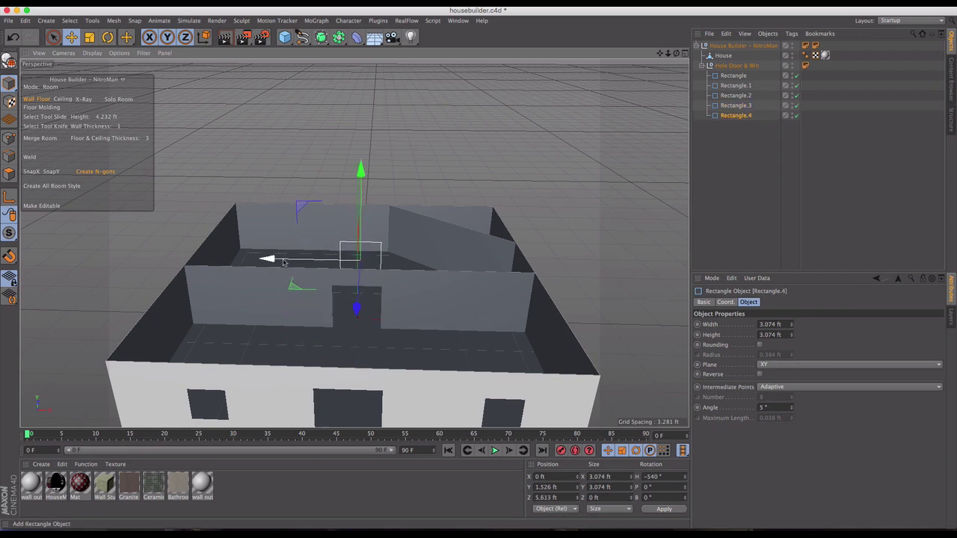
drag(269, 260, 397, 253)
alt+drag(452, 291, 353, 293)
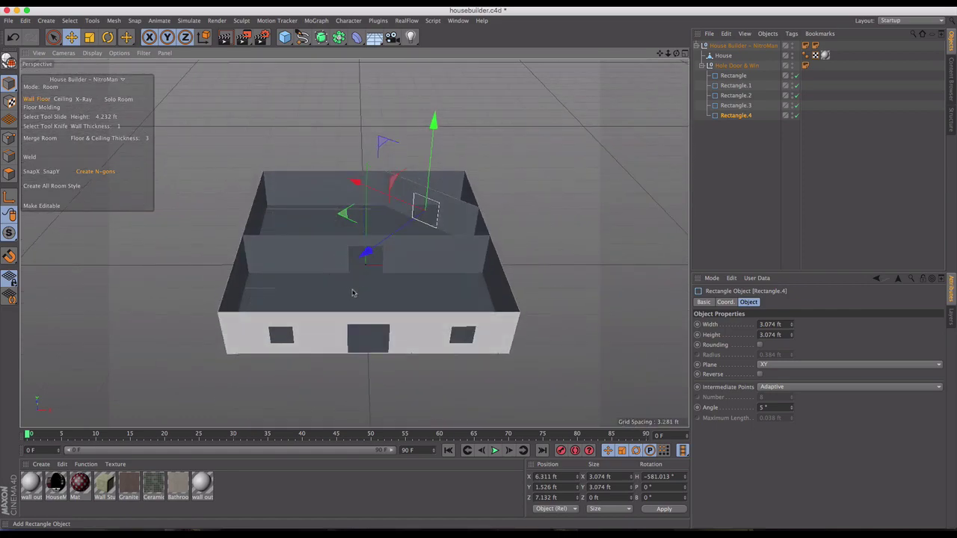
click(606, 202)
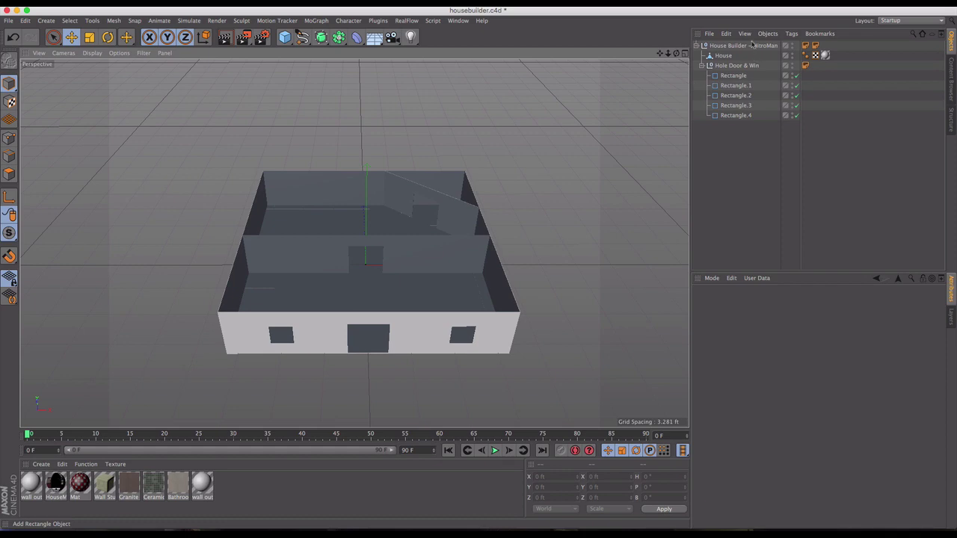
- Select the House Builder object and delete all eight existing materials
click(751, 46)
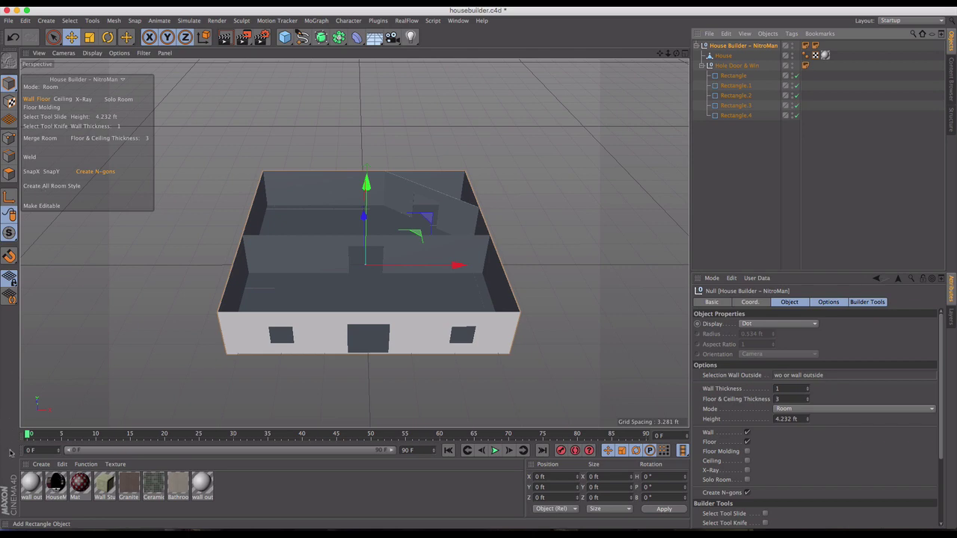
click(30, 485)
shift+click(203, 485)
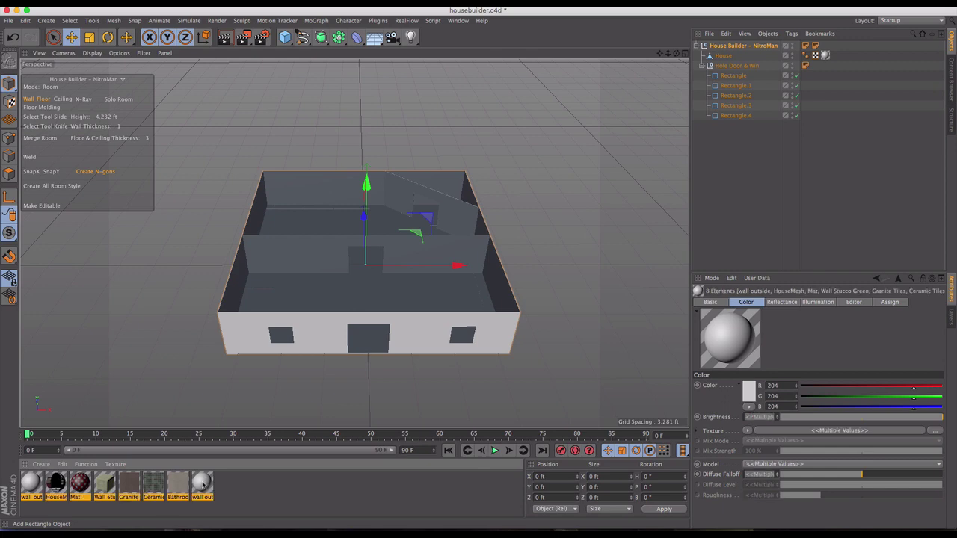
key(Delete)
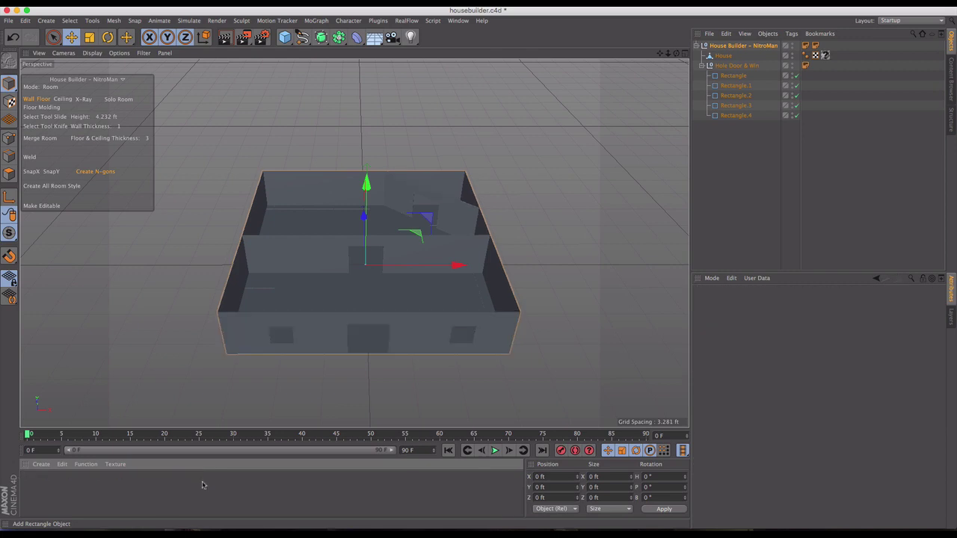
- Create all room styles for the house, collapse Hole Door & Win and expand Room & Styles
click(49, 189)
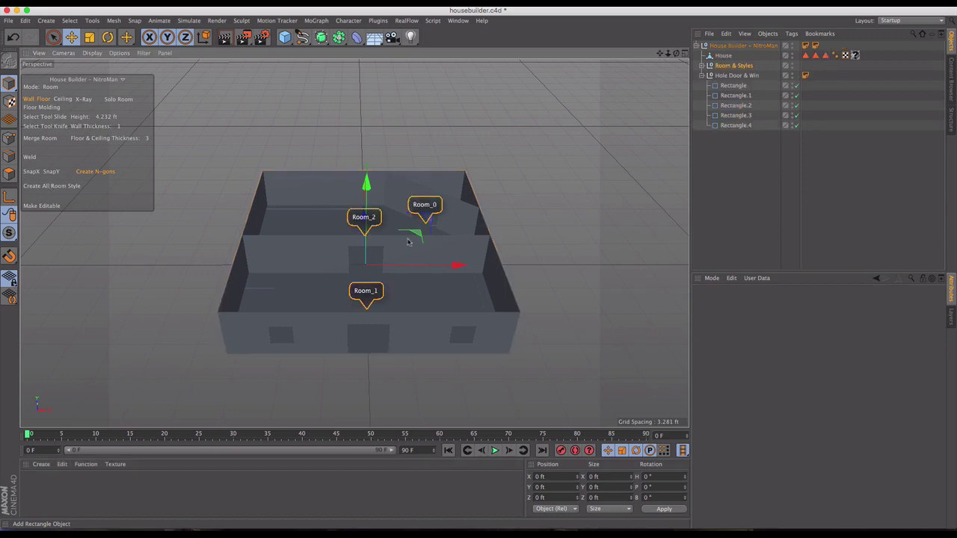
click(702, 76)
click(702, 66)
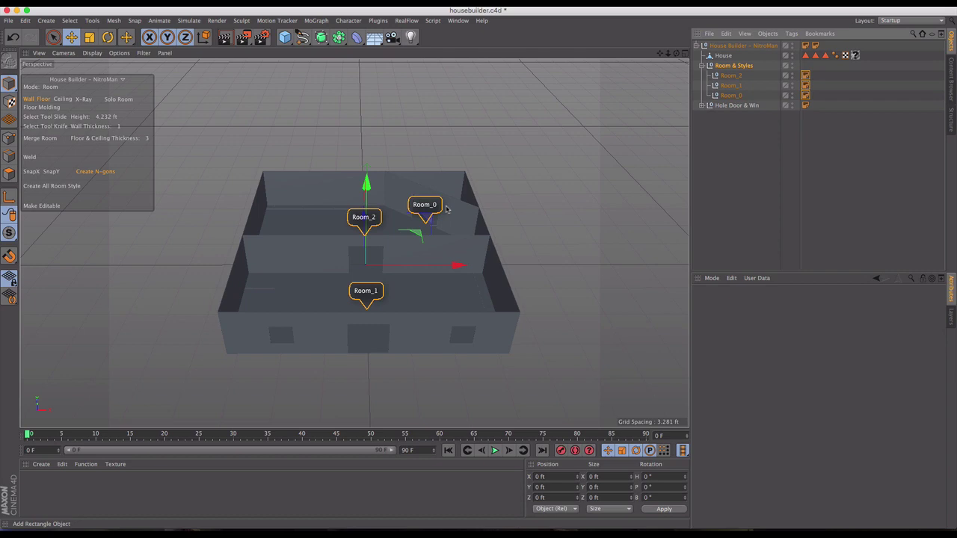
- Apply the Style 03 - Bathroom preset from the Room Styles library to Room_0
click(950, 69)
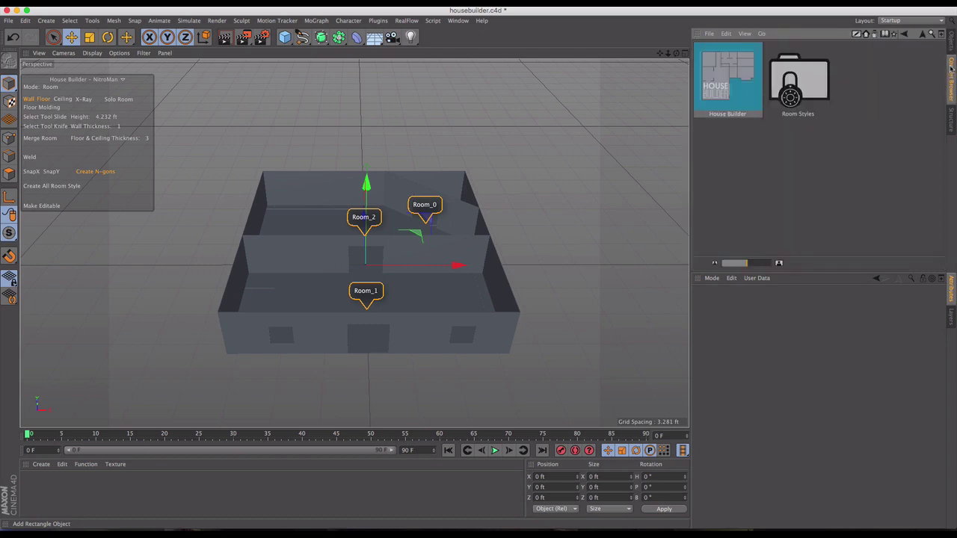
double_click(815, 83)
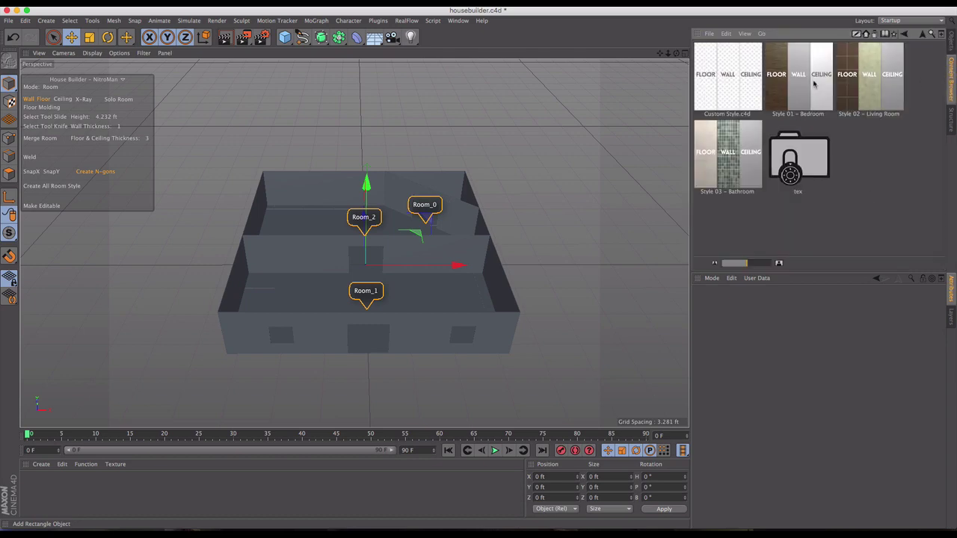
click(952, 43)
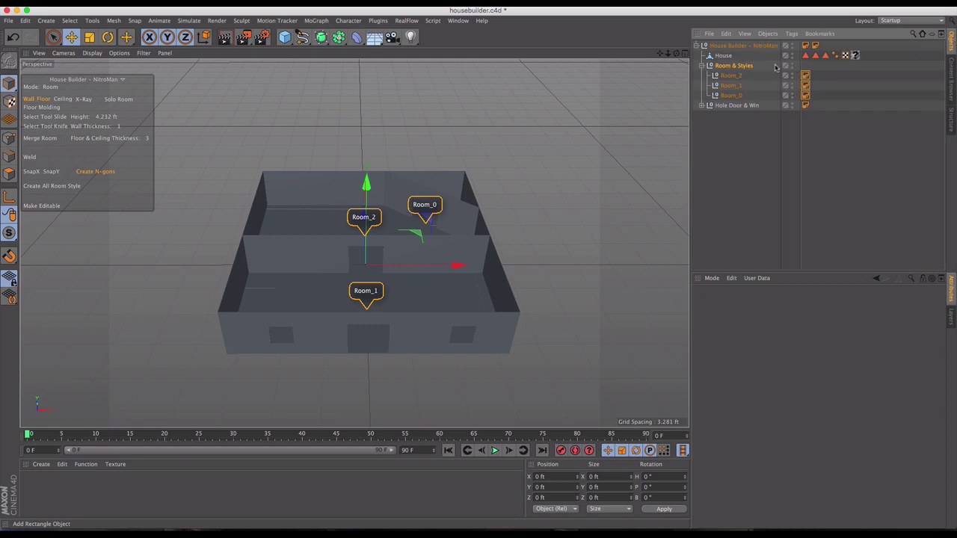
click(731, 95)
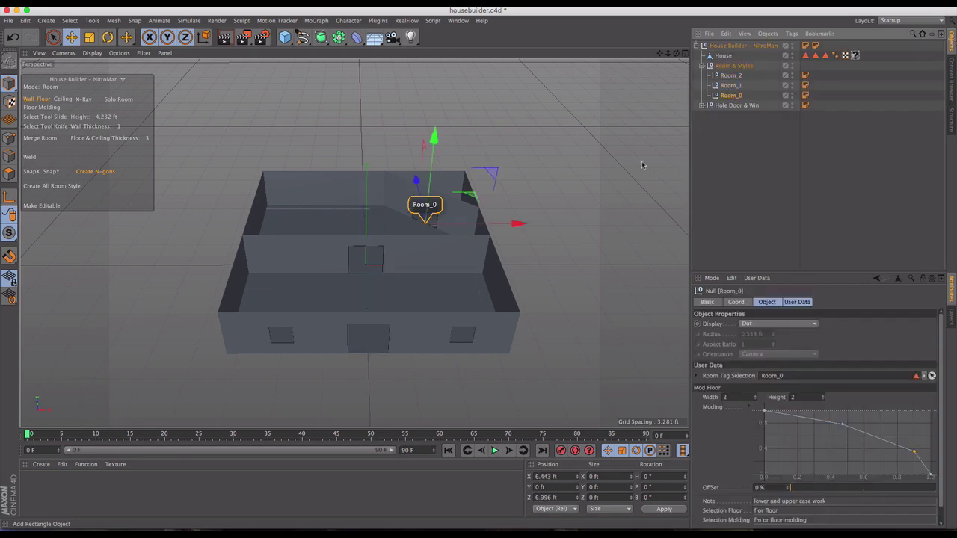
click(952, 73)
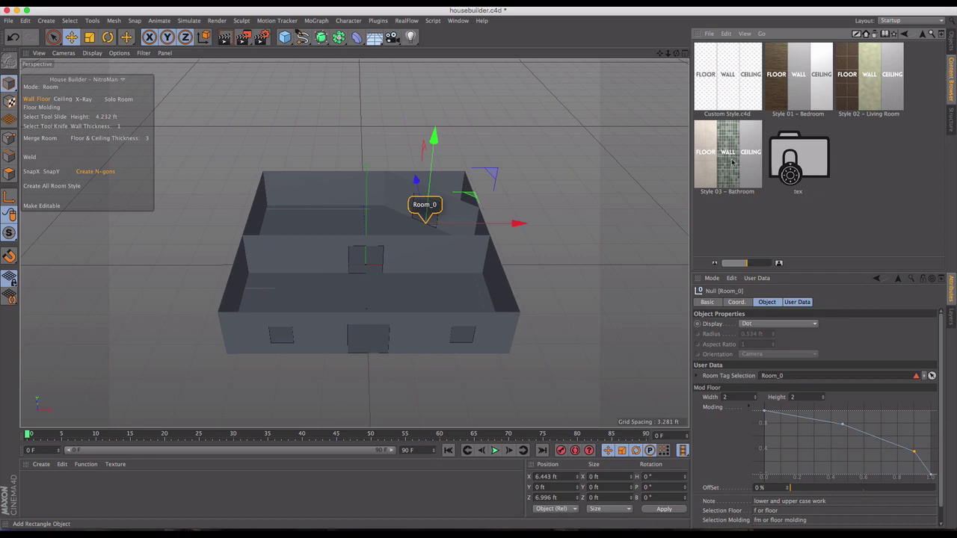
drag(733, 161, 648, 312)
scroll(462, 218, up, 10)
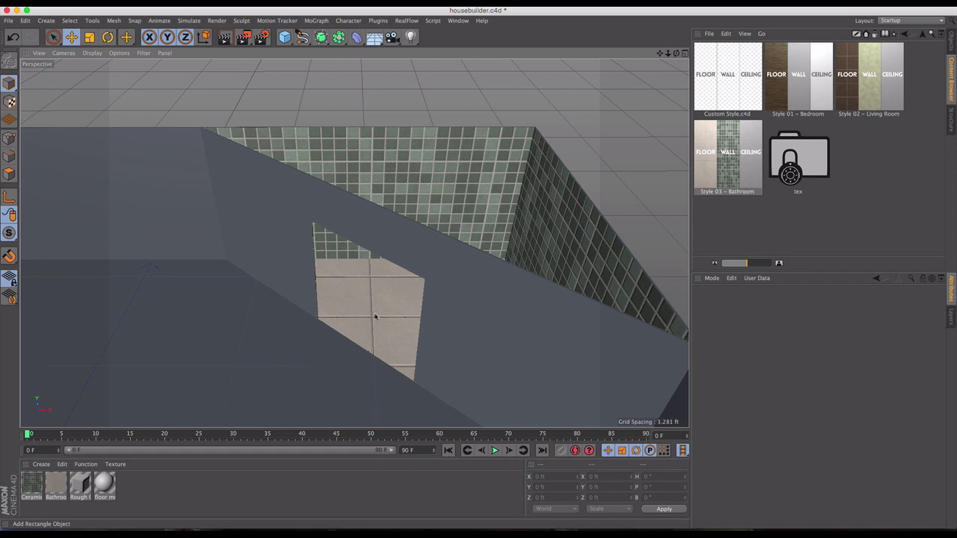
- Apply the Style 01 - Bedroom preset to Room_2 and return to the object list
scroll(386, 174, down, 10)
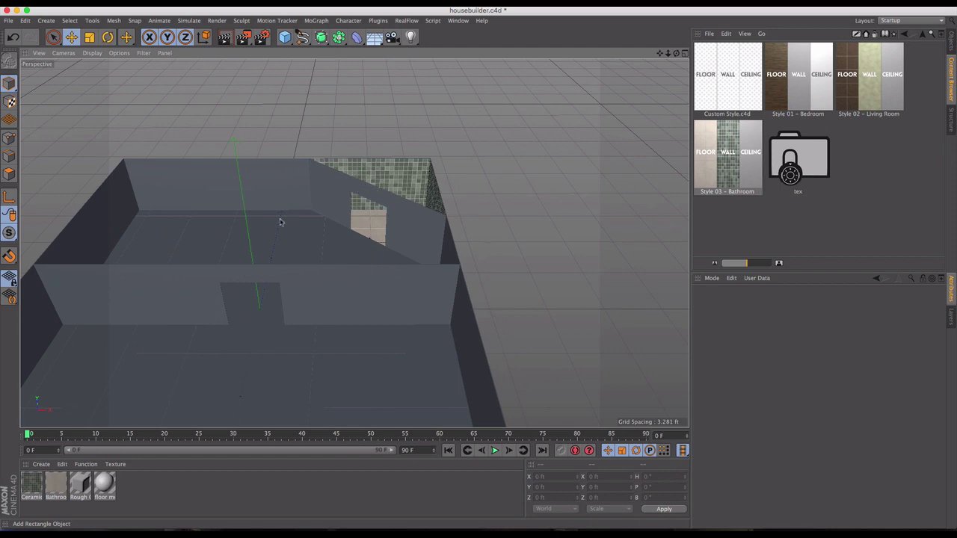
alt+drag(293, 217, 369, 187)
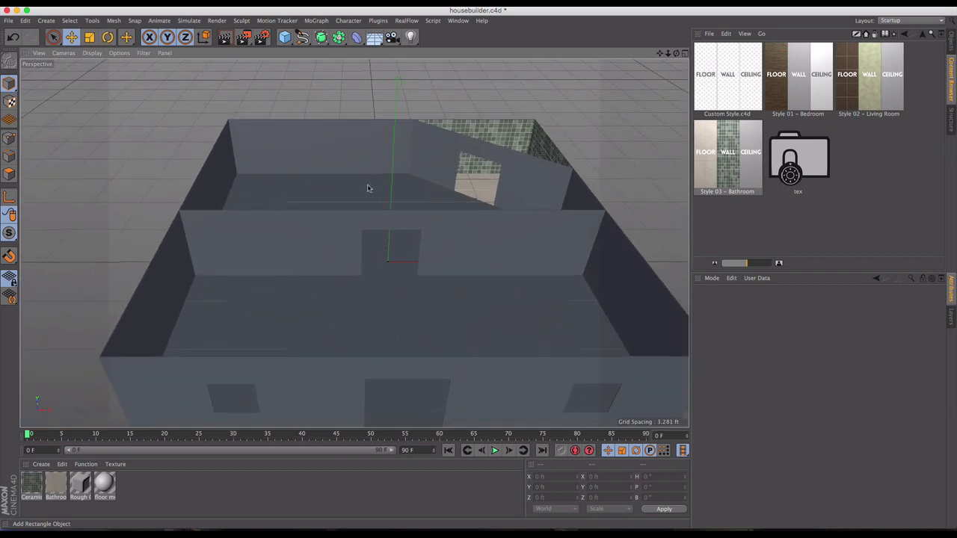
click(952, 41)
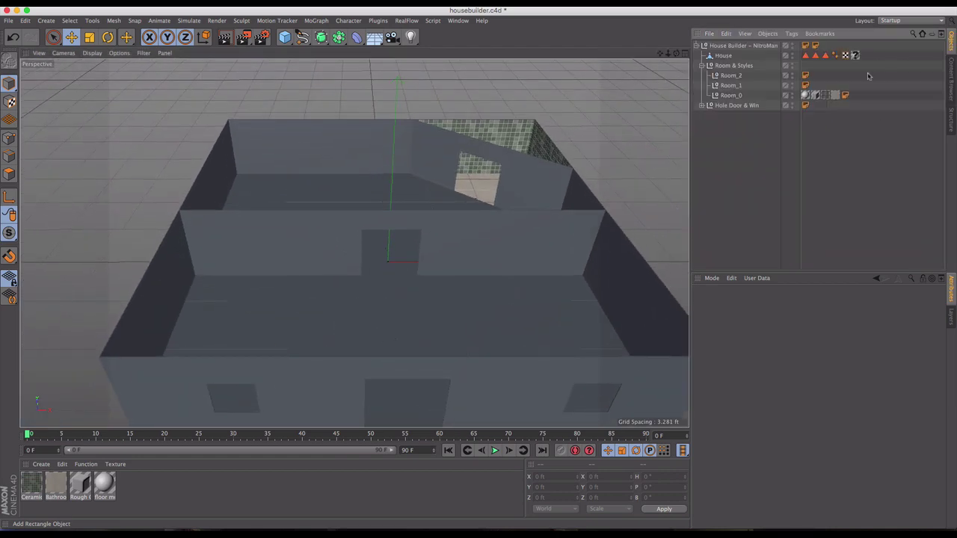
click(733, 66)
click(730, 76)
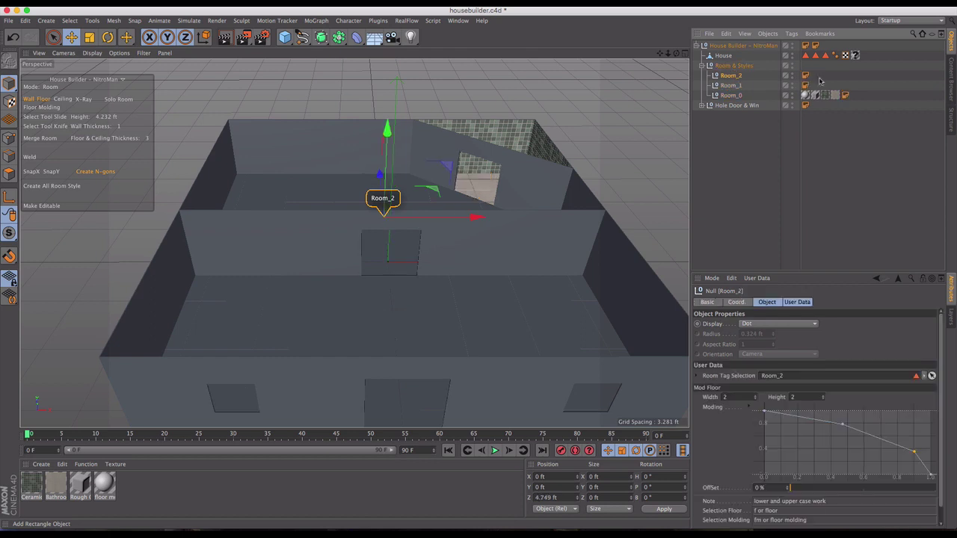
click(951, 83)
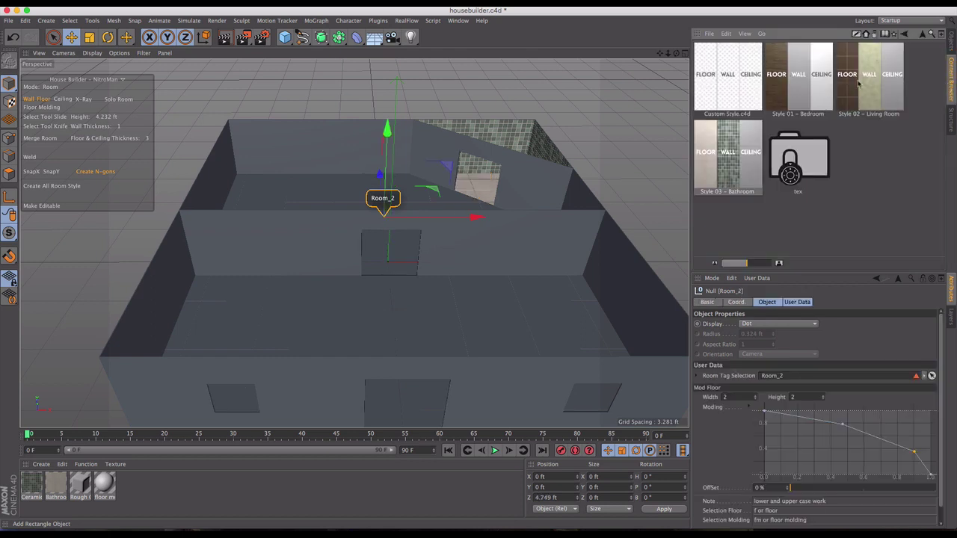
double_click(799, 75)
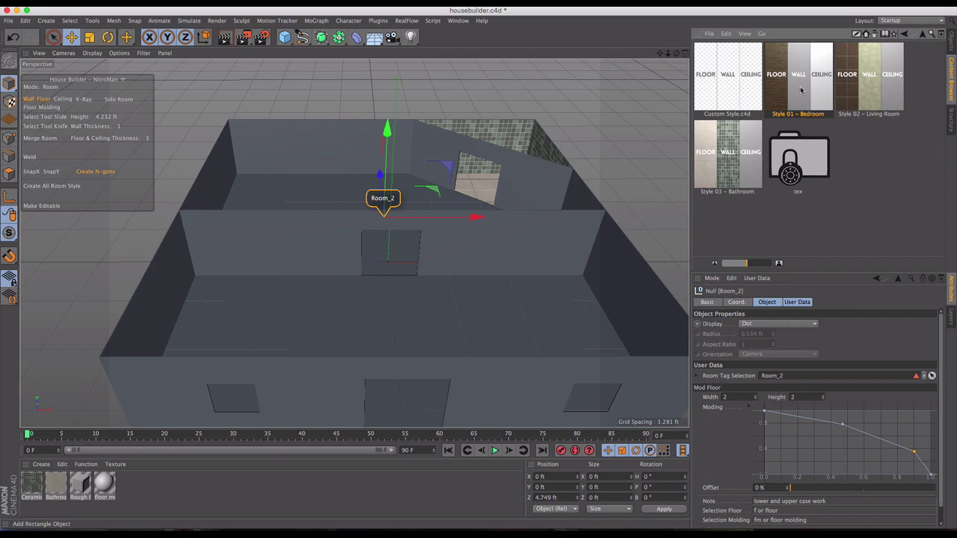
click(948, 46)
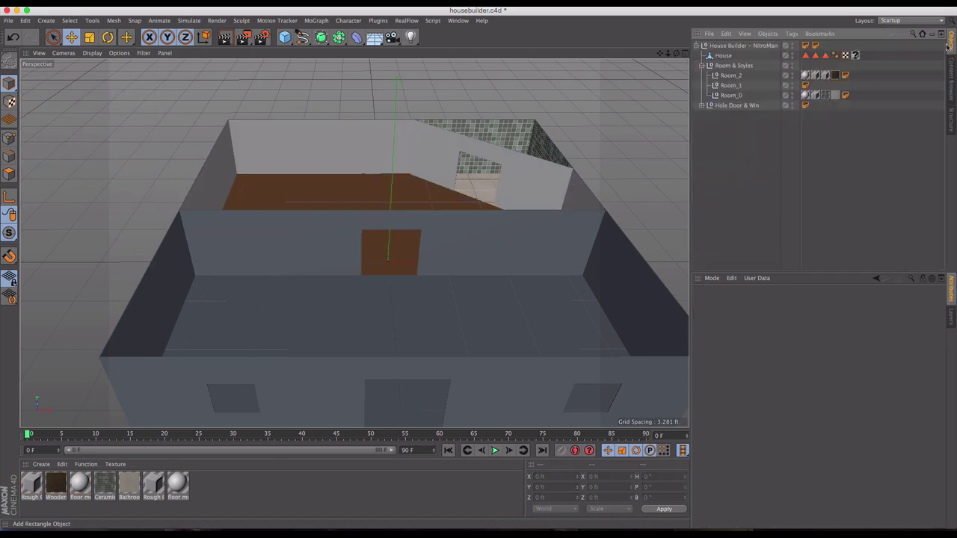
- Apply the Style 02 - Living Room preset to Room_1 and return to the object list
click(729, 96)
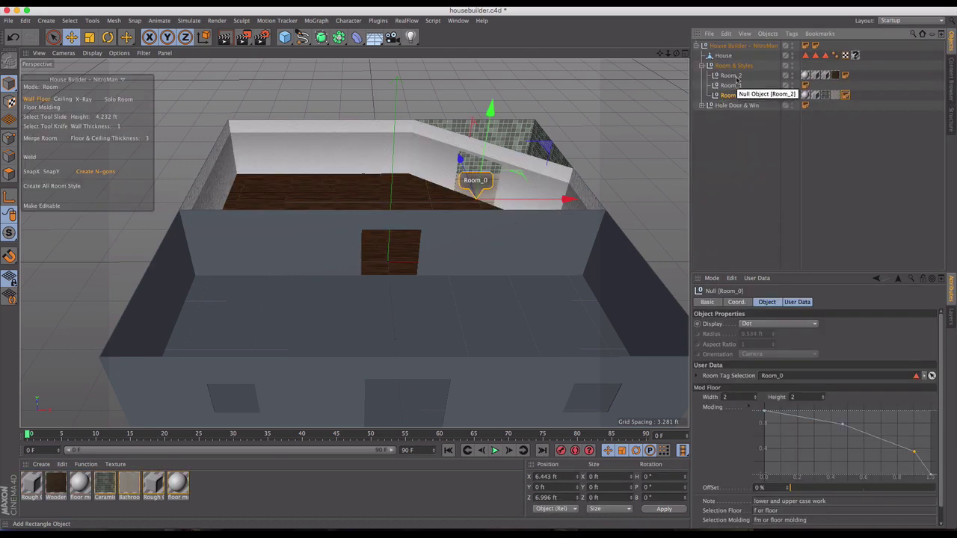
click(730, 85)
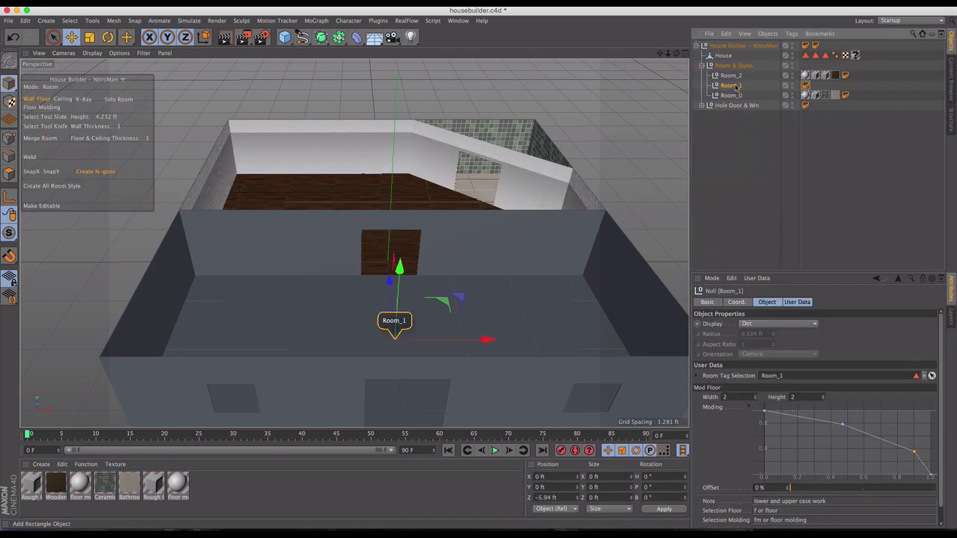
click(954, 69)
drag(867, 82, 468, 289)
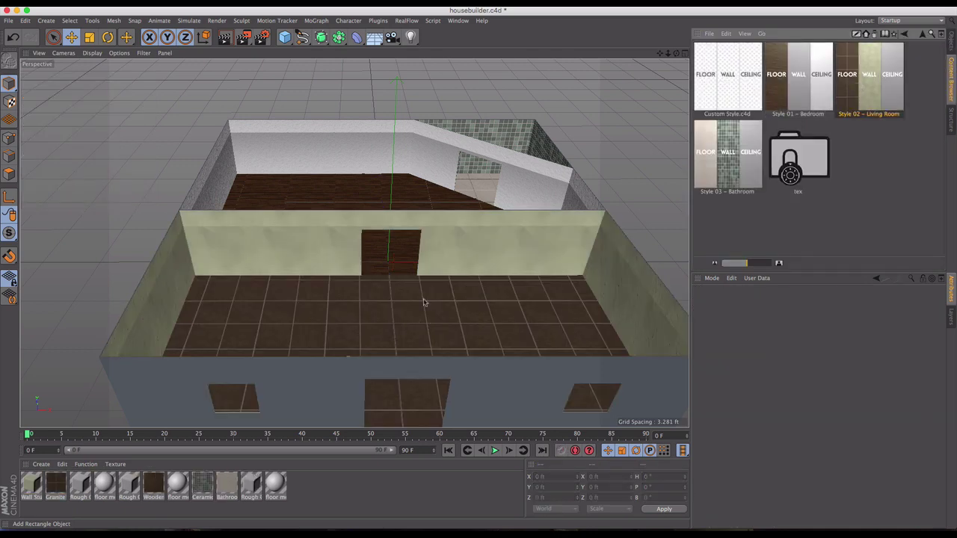
click(950, 39)
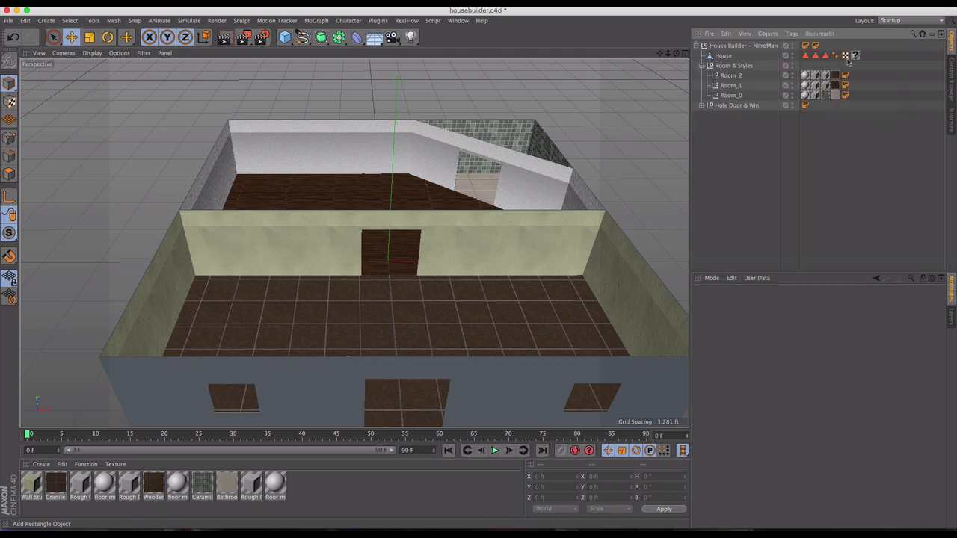
- Lower the House Builder's wall height to 3.314 ft and deselect the object
alt+middle_drag(463, 235, 387, 214)
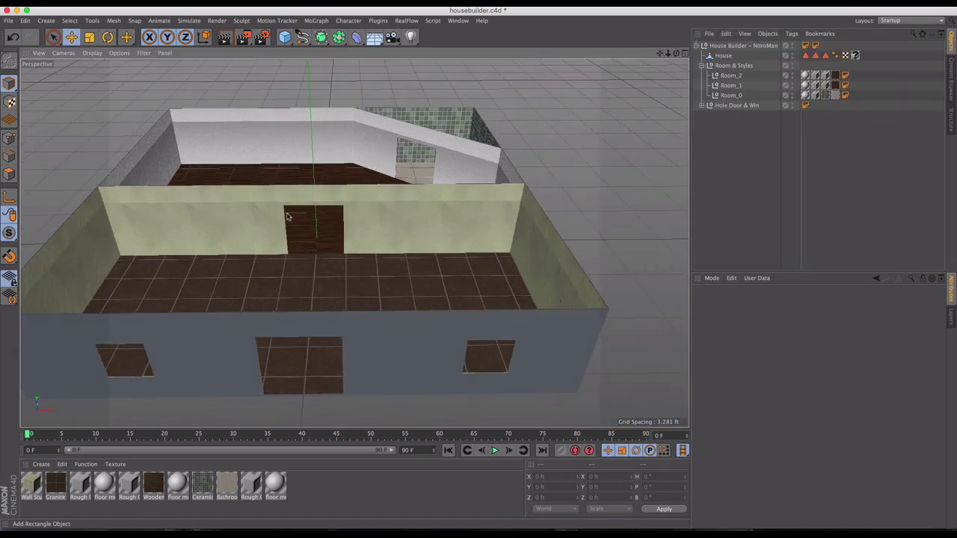
click(722, 46)
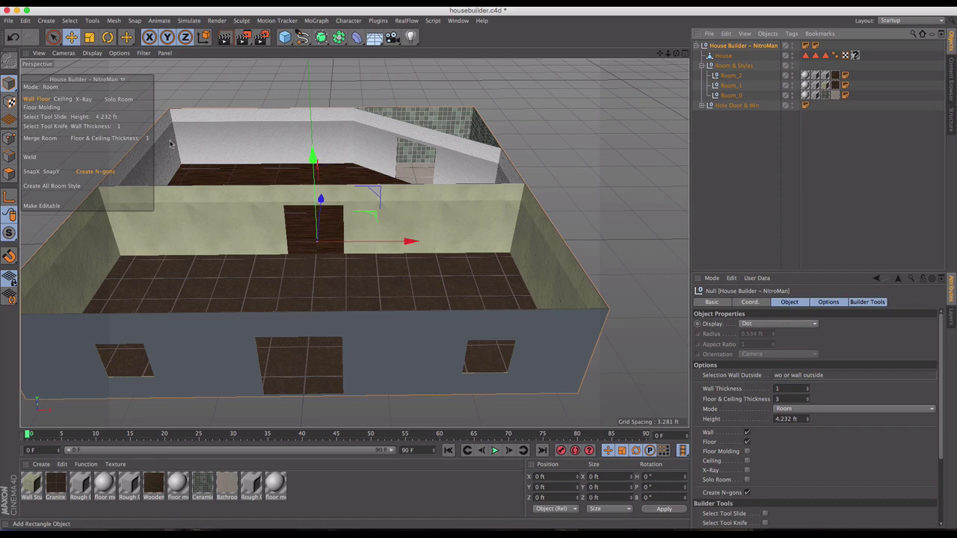
drag(98, 116, 76, 116)
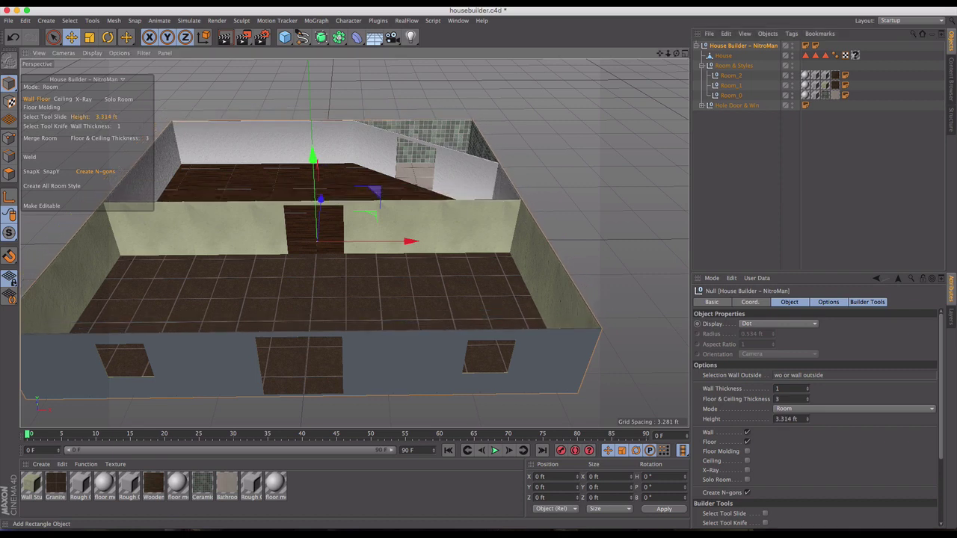
alt+middle_drag(172, 250, 263, 301)
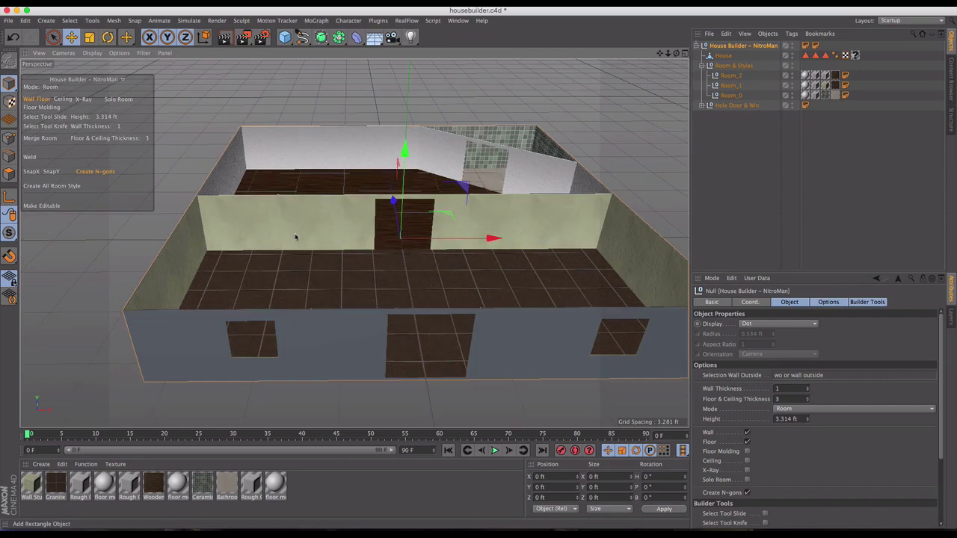
click(272, 332)
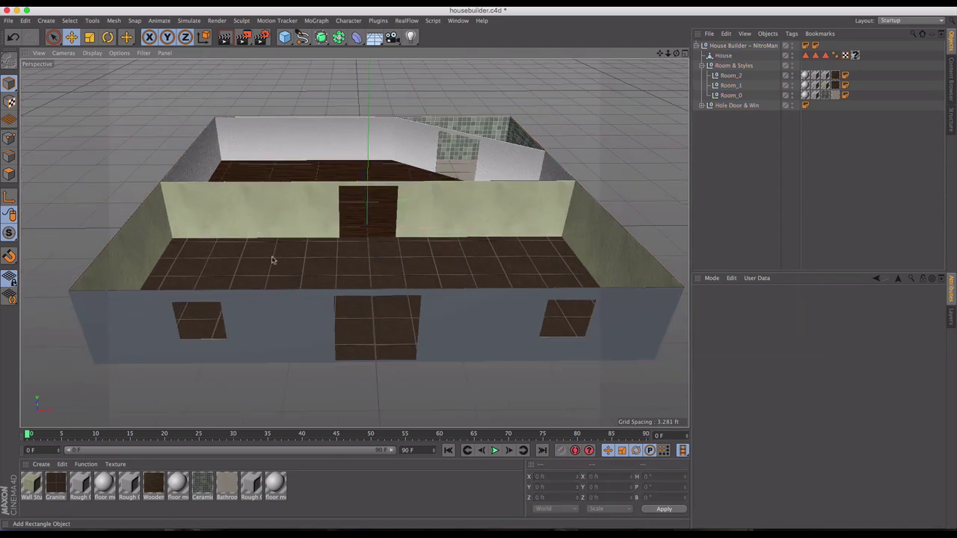
alt+drag(273, 259, 273, 256)
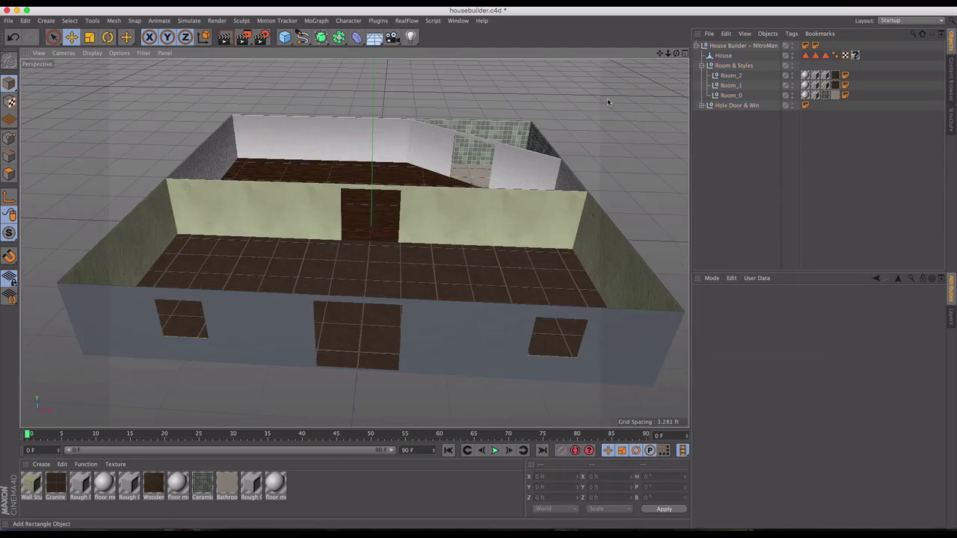
- Create a new material and set its color to pure white with RGB 255, 255, 255
click(735, 46)
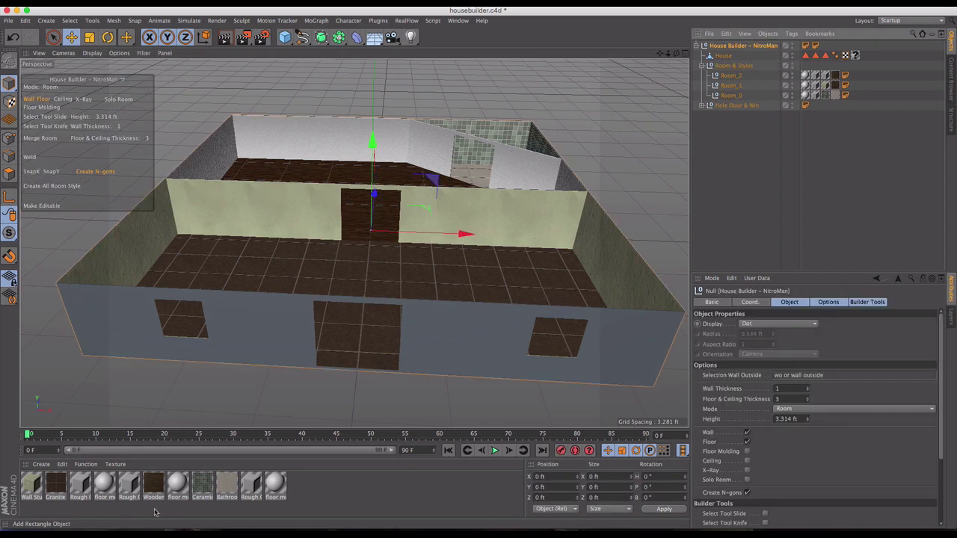
click(37, 465)
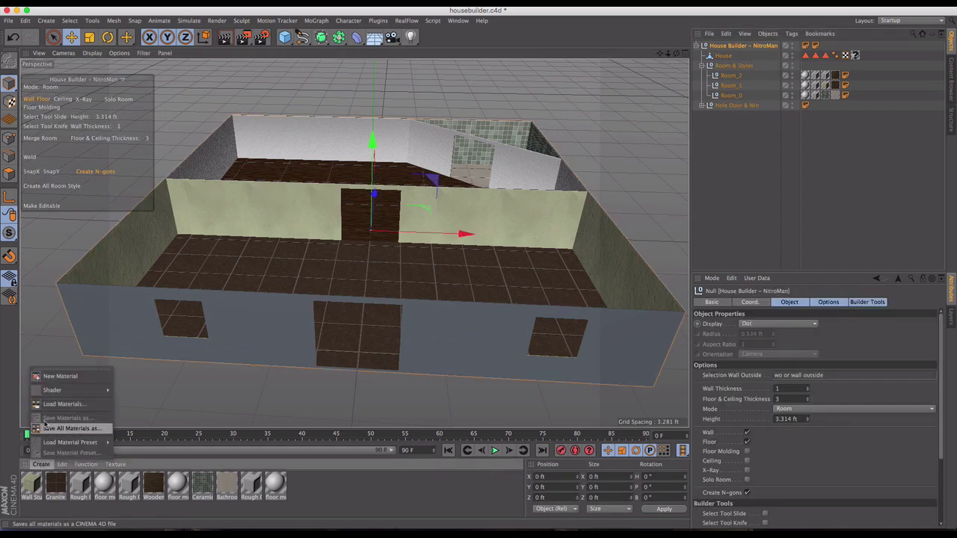
click(56, 377)
double_click(30, 485)
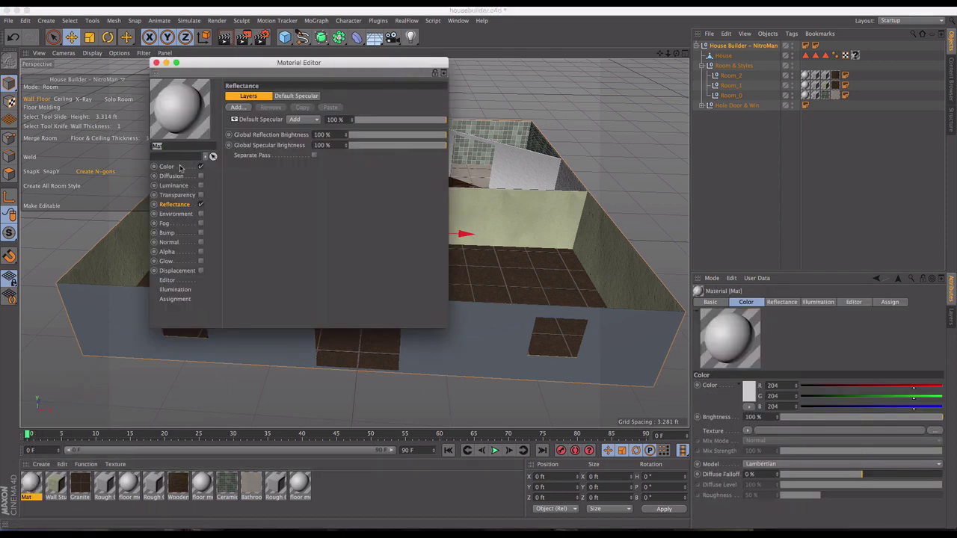
click(180, 166)
click(281, 103)
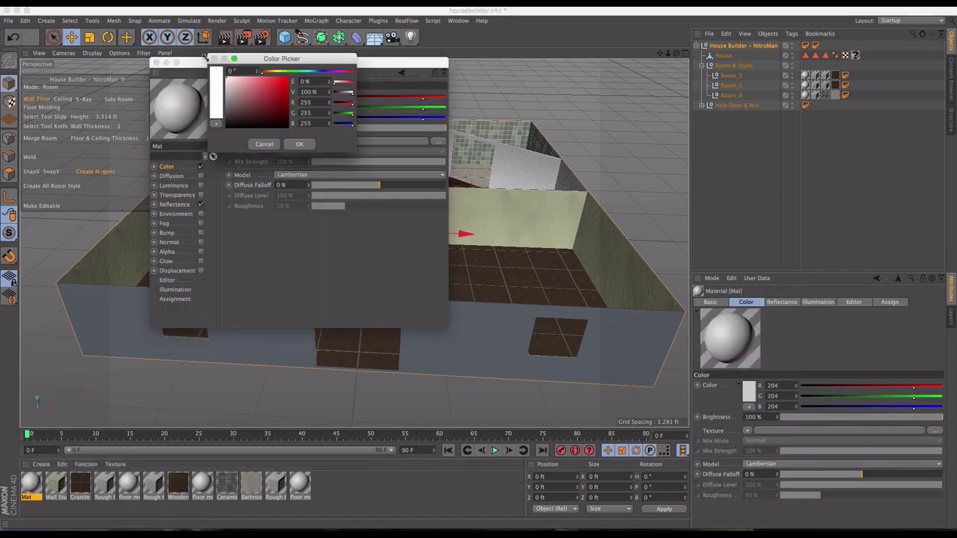
click(283, 140)
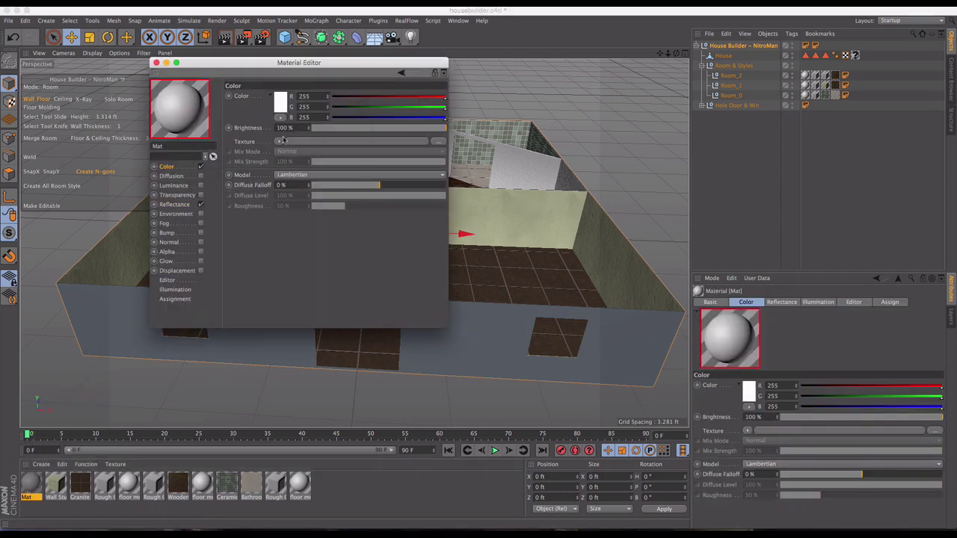
click(155, 62)
- Replace the House object's existing material with the white material to color the exterior walls
drag(33, 487, 860, 60)
alt+drag(383, 332, 476, 319)
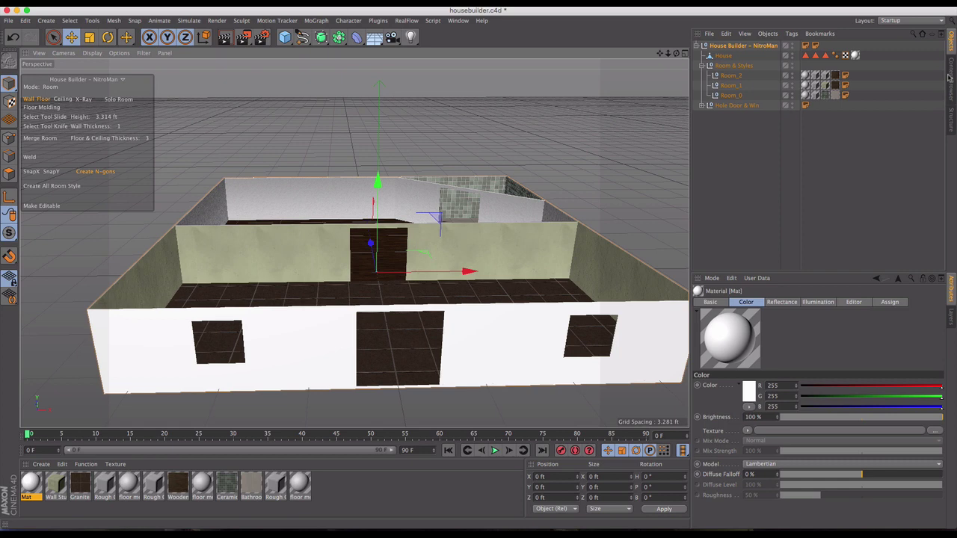
click(377, 478)
- Create another new default material
click(44, 464)
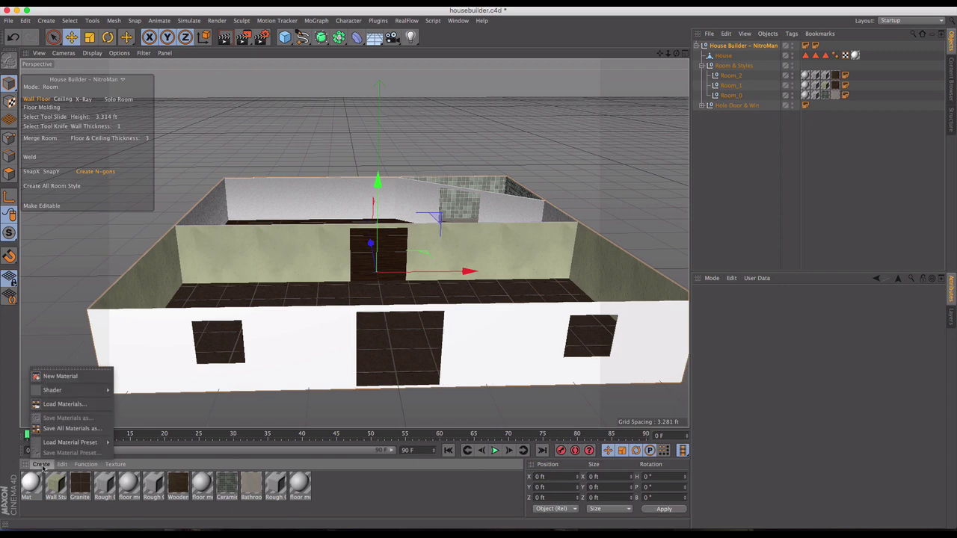
click(63, 382)
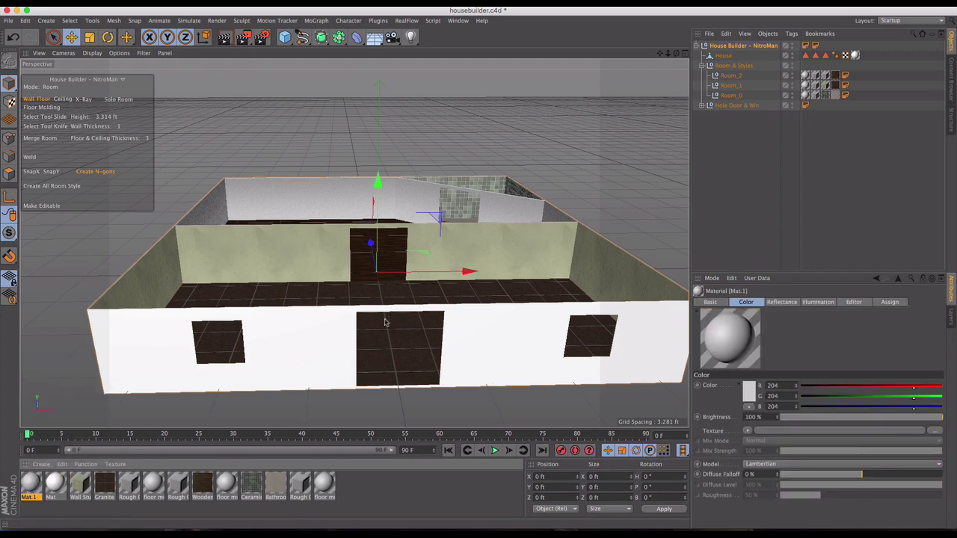
- Examine the styled rooms, exterior walls and openings of the house from above and close up
alt+drag(384, 322, 383, 374)
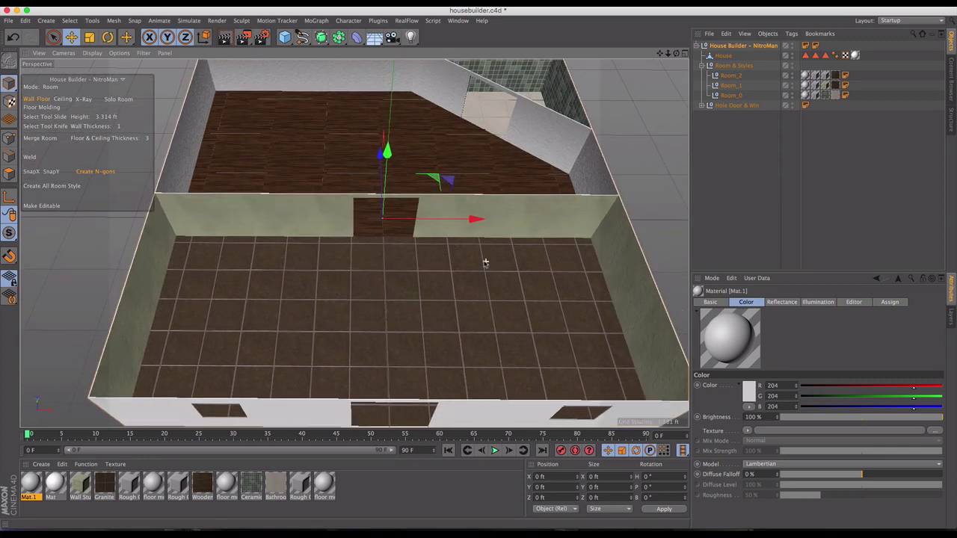
key(super+shift+z)
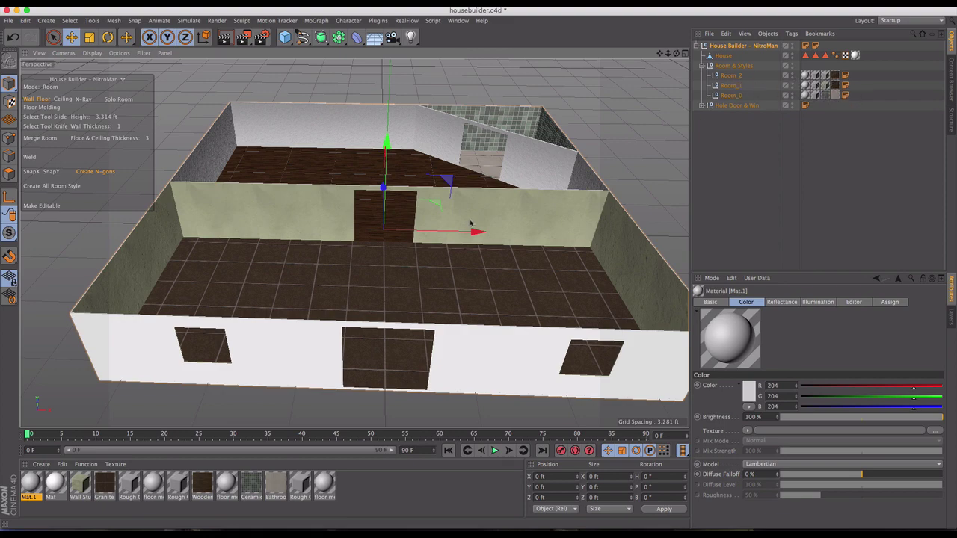
scroll(472, 224, up, 3)
scroll(478, 232, down, 5)
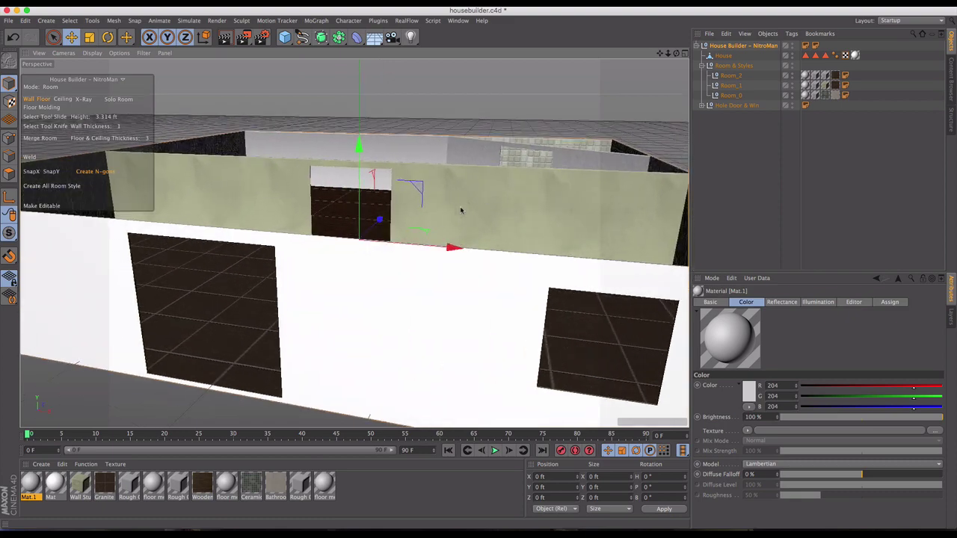
alt+drag(254, 279, 323, 326)
scroll(323, 326, down, 6)
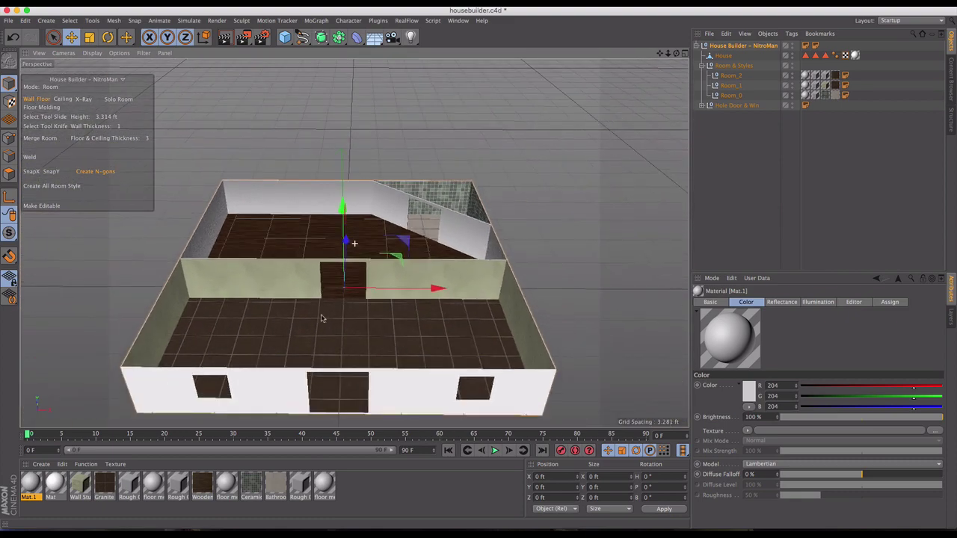
alt+drag(321, 277, 321, 278)
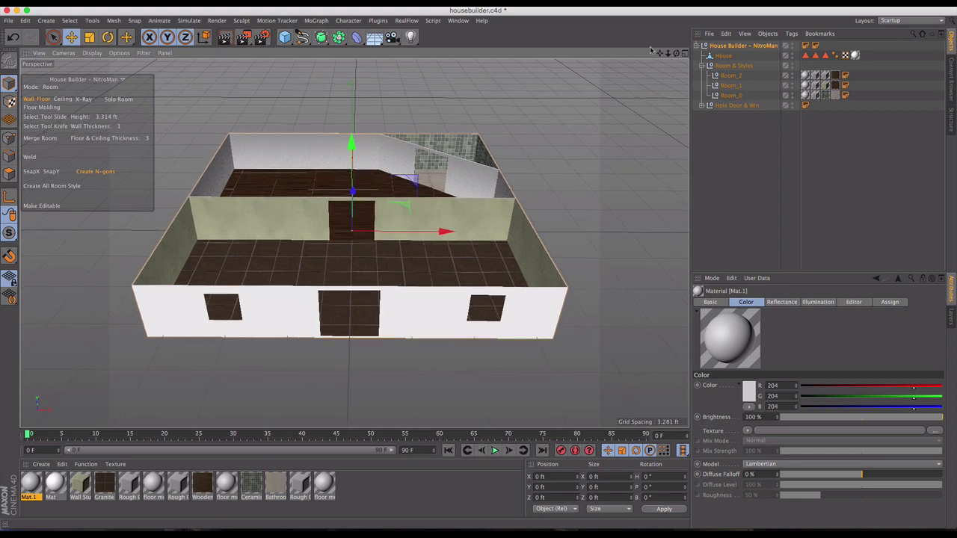
- Convert the House Builder into an editable mesh and delete the original House Builder object
click(696, 51)
click(724, 45)
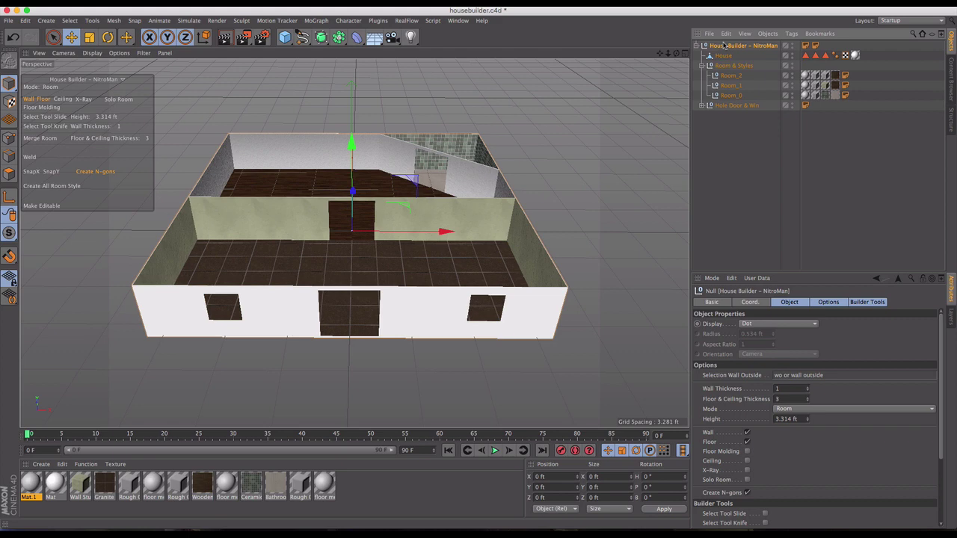
click(45, 207)
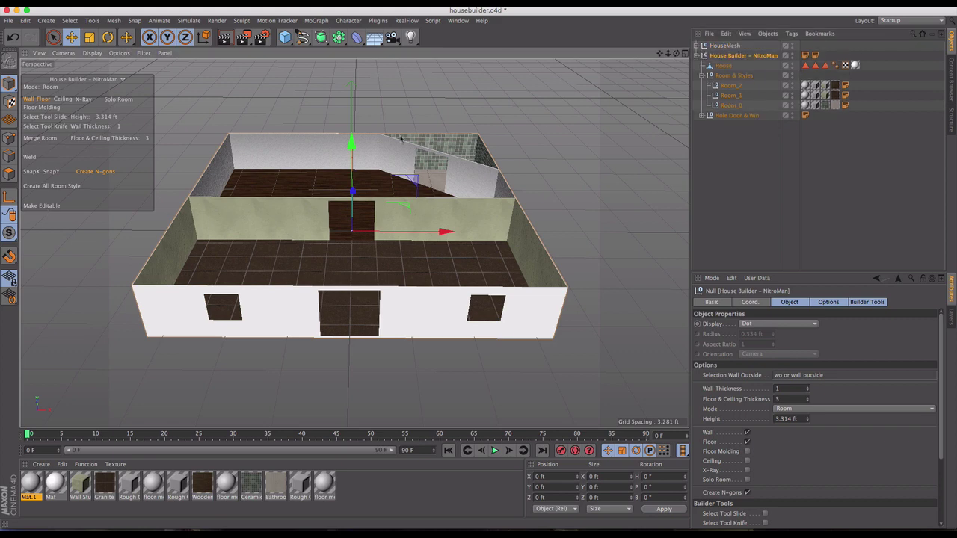
click(714, 47)
click(697, 46)
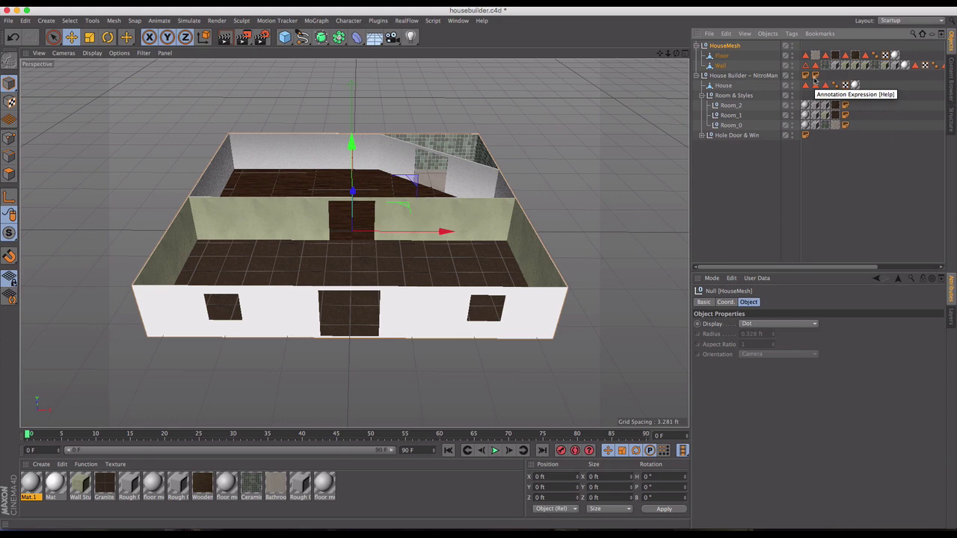
click(737, 77)
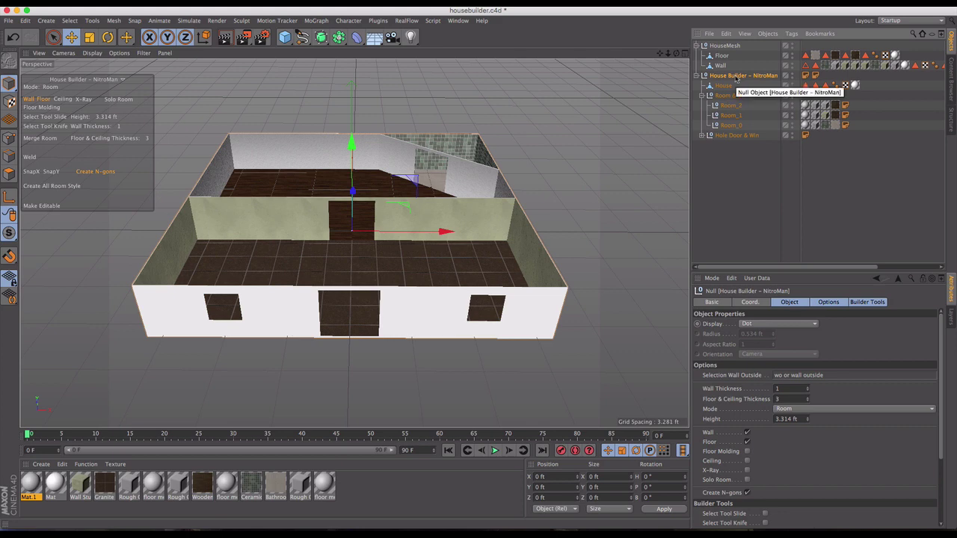
key(Delete)
- Select all materials and remove the unused ones from the scene
click(32, 484)
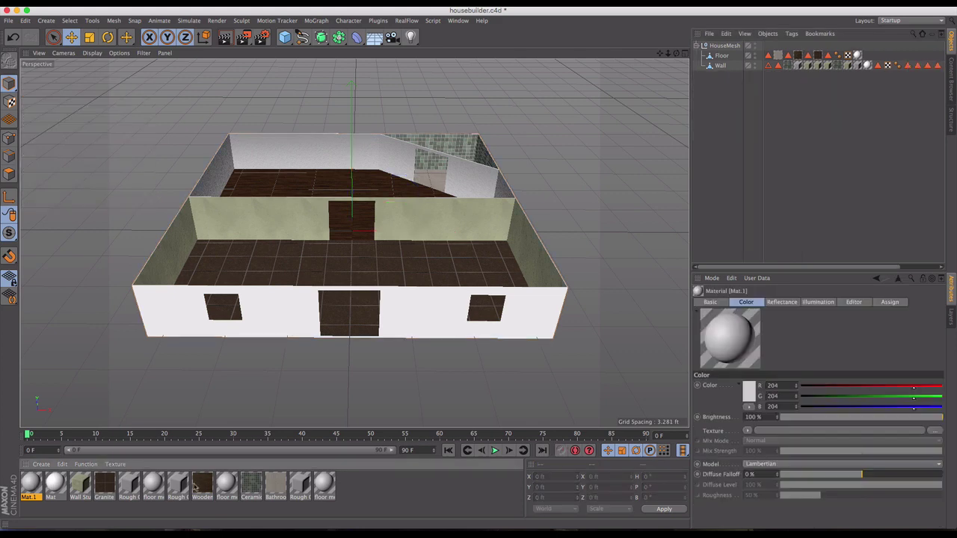
shift+click(326, 482)
click(85, 464)
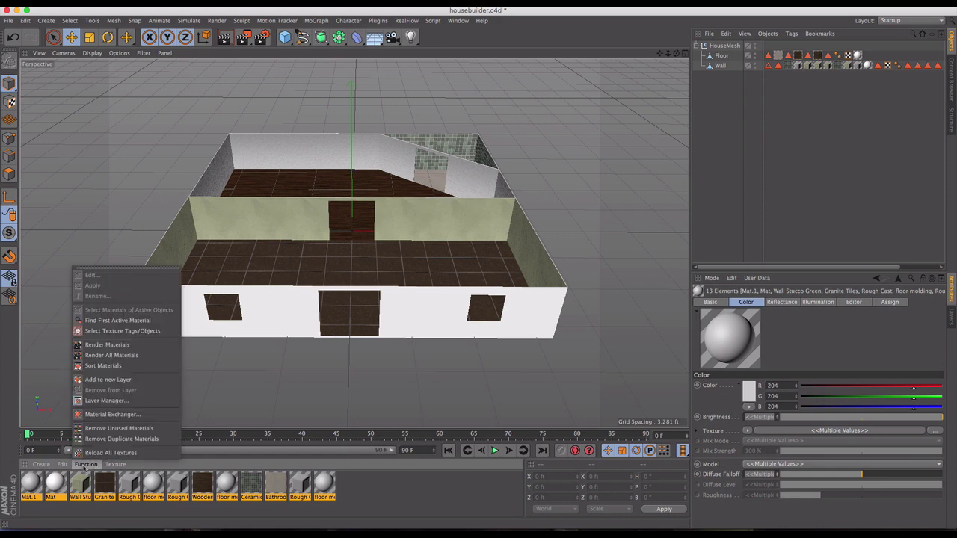
click(114, 429)
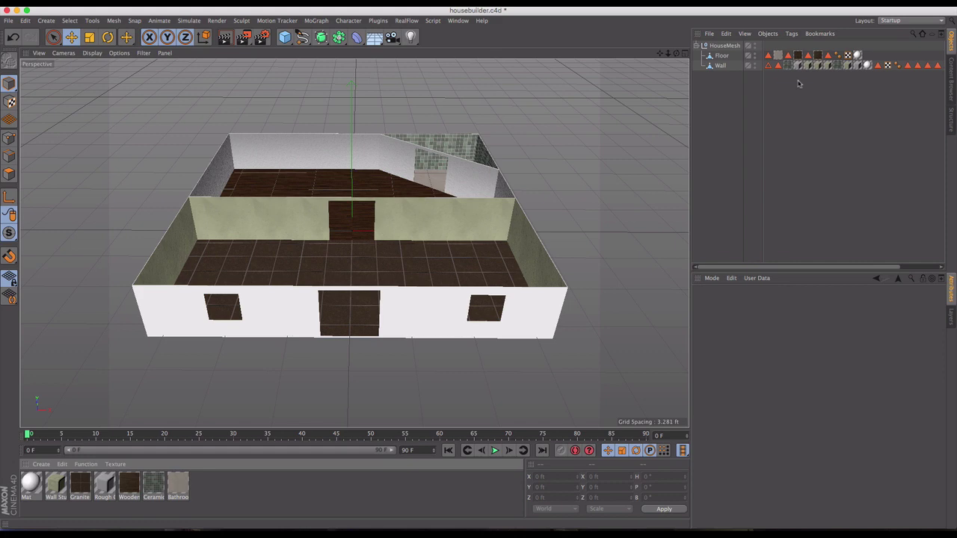
- Select HouseMesh with its Floor and Wall children and merge them into one object with Connect Objects + Delete
click(722, 45)
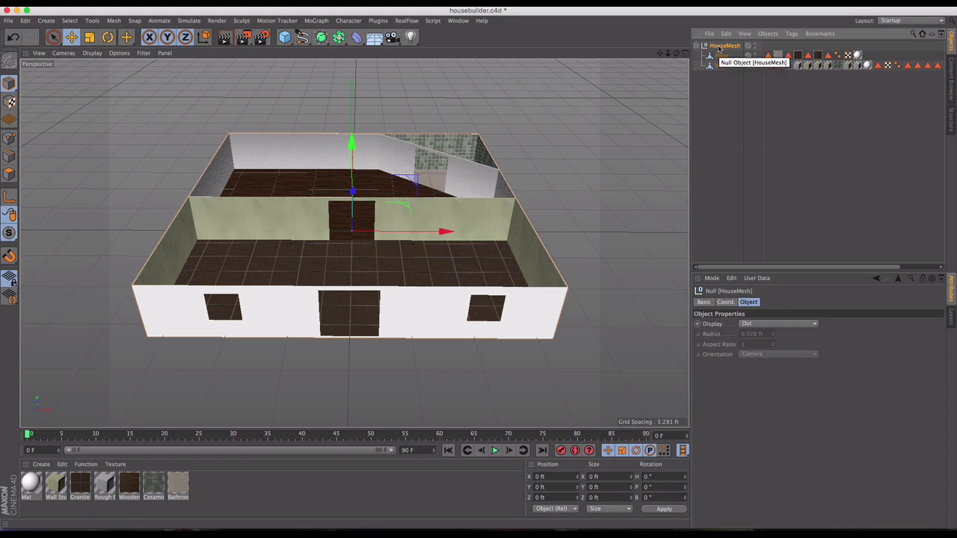
right_click(719, 49)
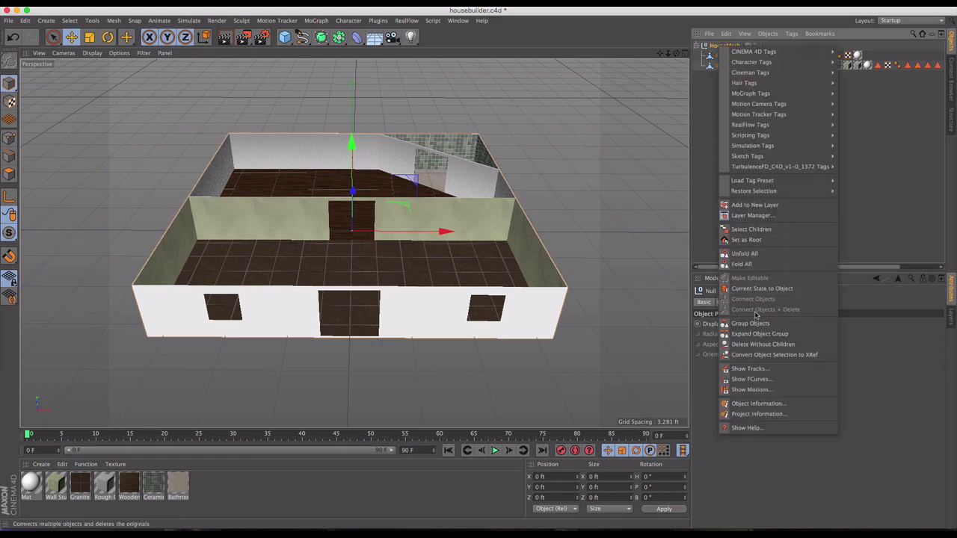
click(751, 229)
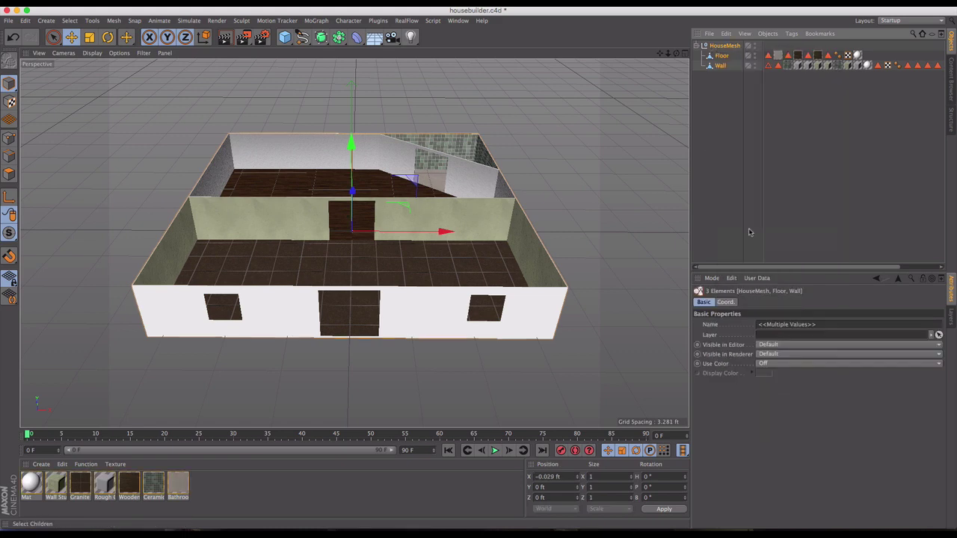
right_click(720, 49)
click(754, 314)
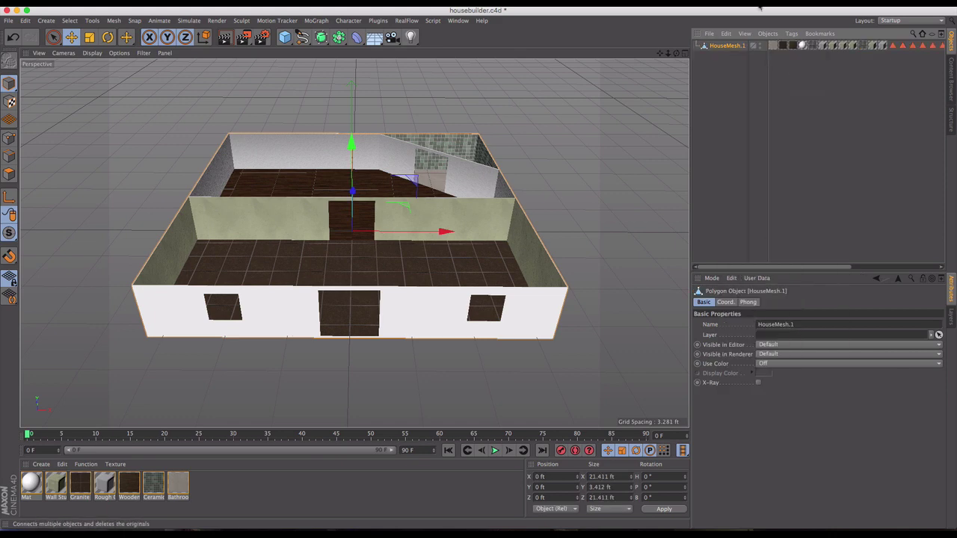
click(726, 53)
click(726, 46)
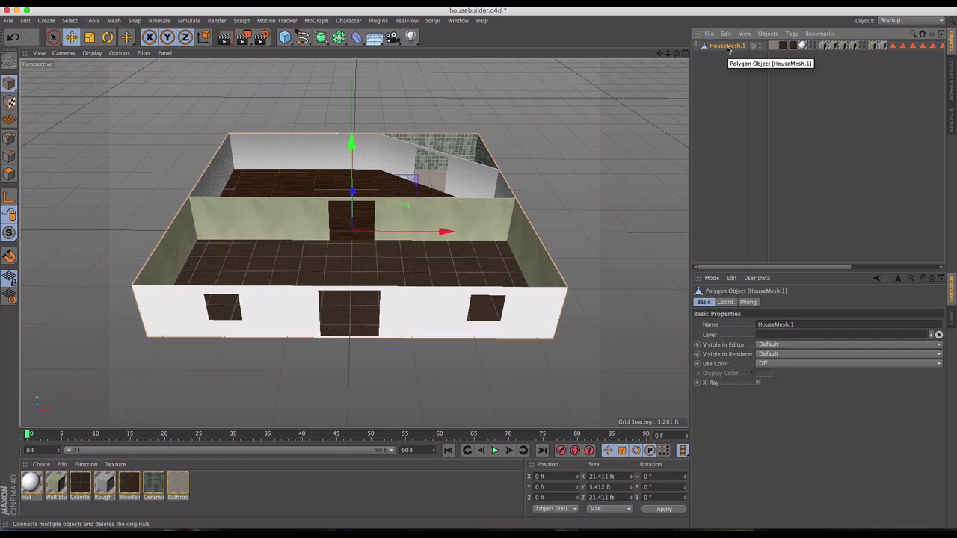
- Bake HouseMesh.1 with Normals and Single Texture enabled, as a 1024 × 1024 JPEG at 8 bits per channel
click(767, 34)
mouse_move(726, 34)
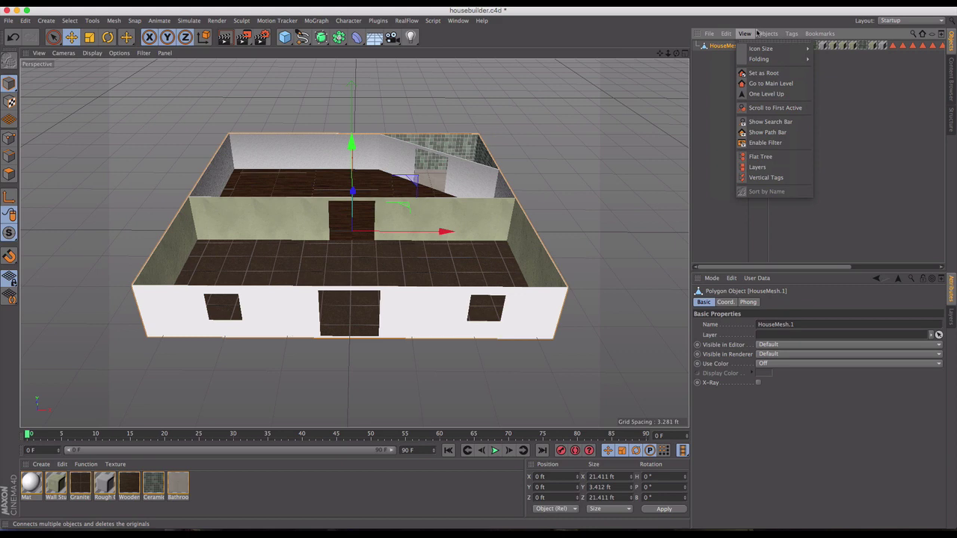
mouse_move(768, 33)
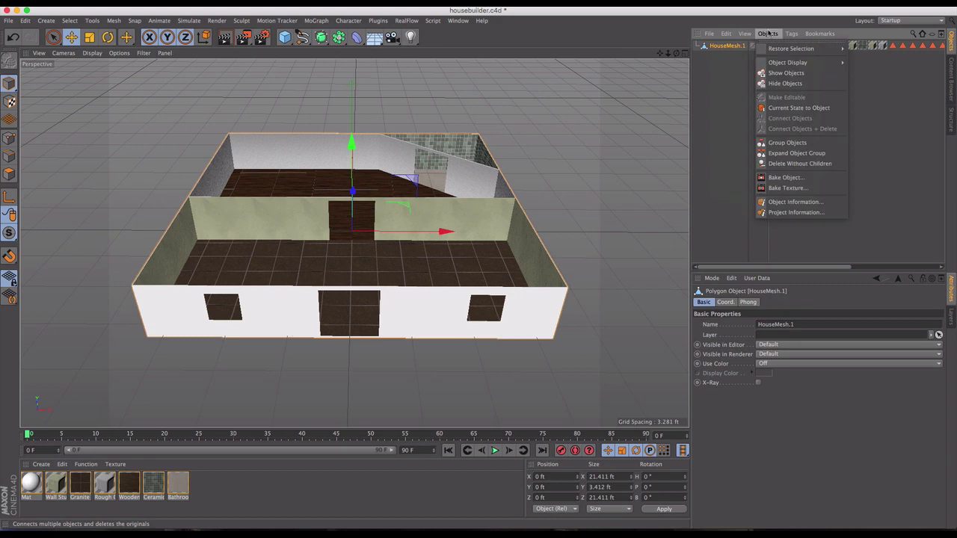
click(785, 178)
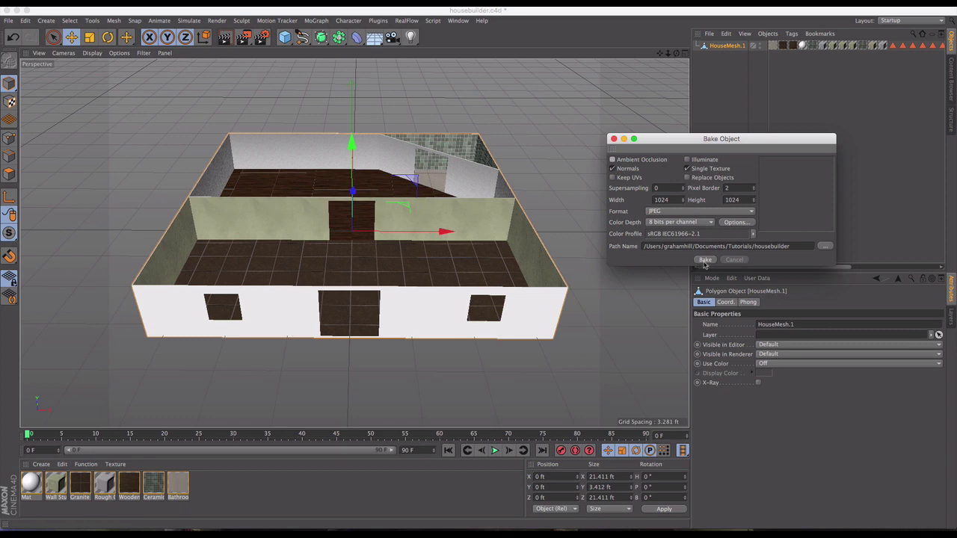
click(704, 260)
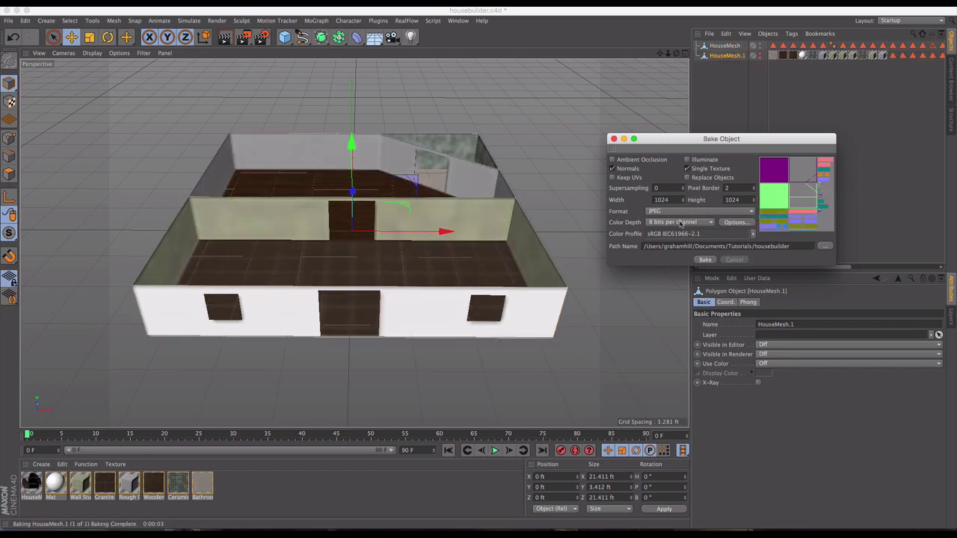
click(614, 139)
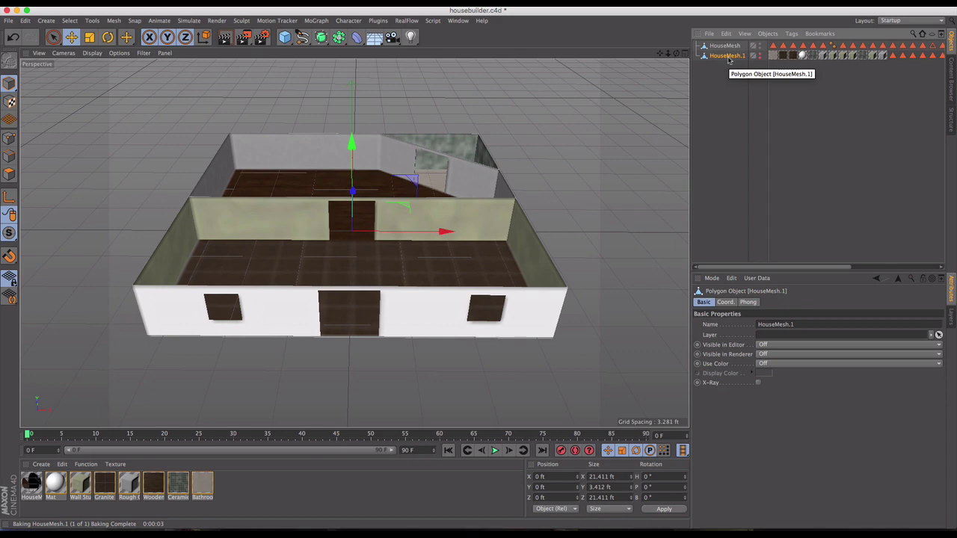
- Delete the unbaked HouseMesh.1 and render the baked HouseMesh in the viewport to check its texture
key(Delete)
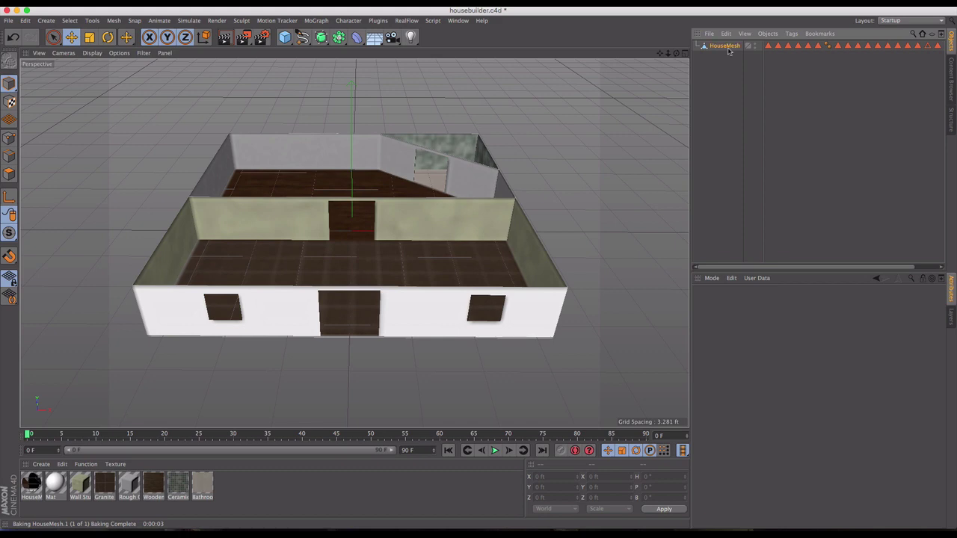
click(726, 46)
click(224, 37)
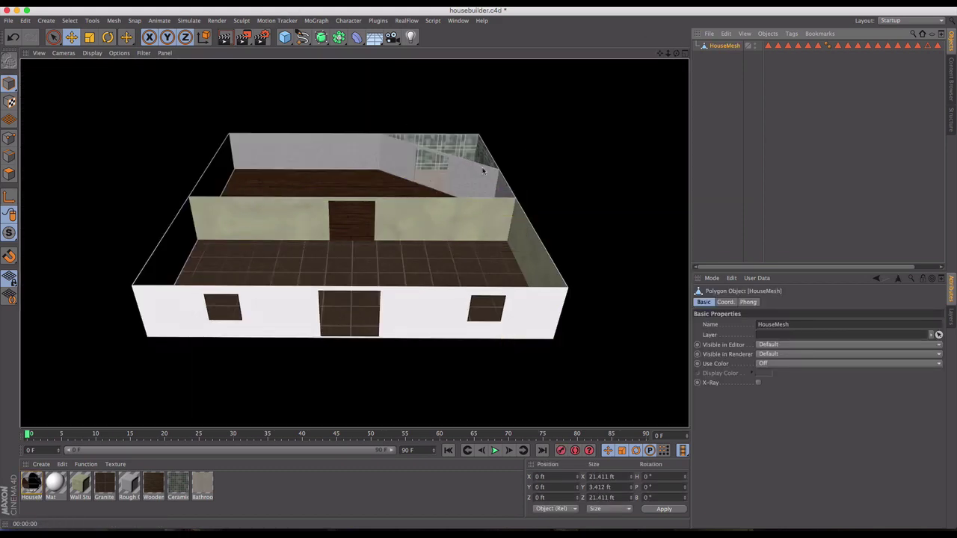
click(718, 47)
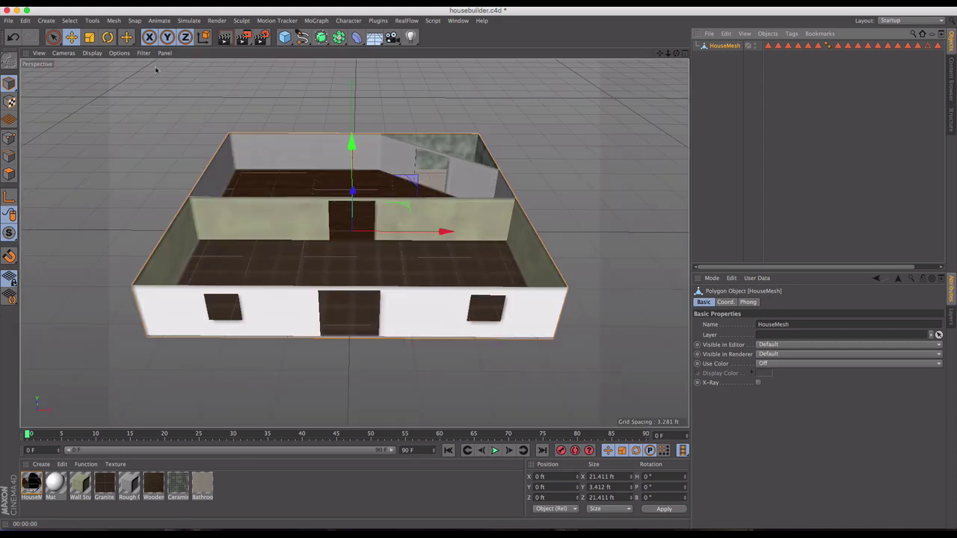
- Start an FBX export and create a new folder named Housebuildertutorial inside Documents > Tutorials as its destination
click(9, 21)
mouse_move(18, 188)
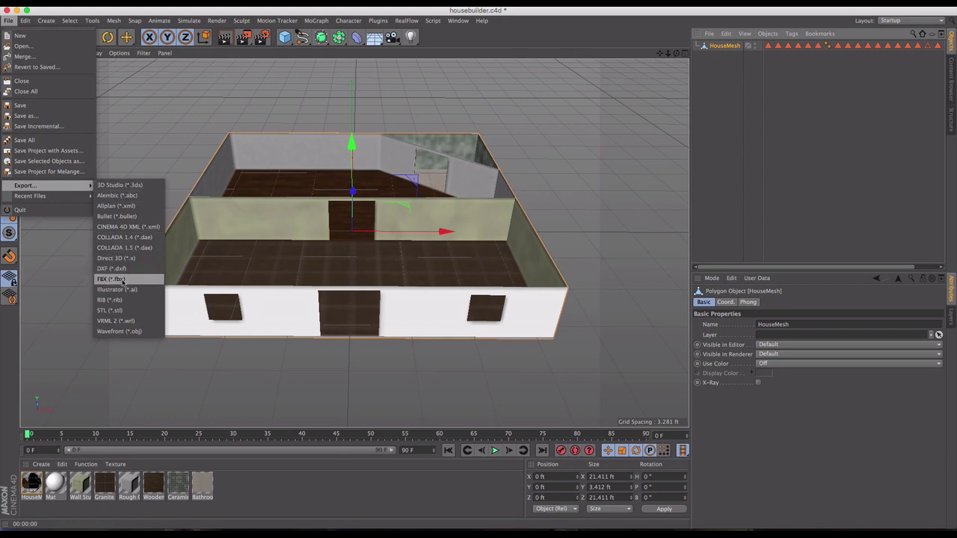
click(123, 281)
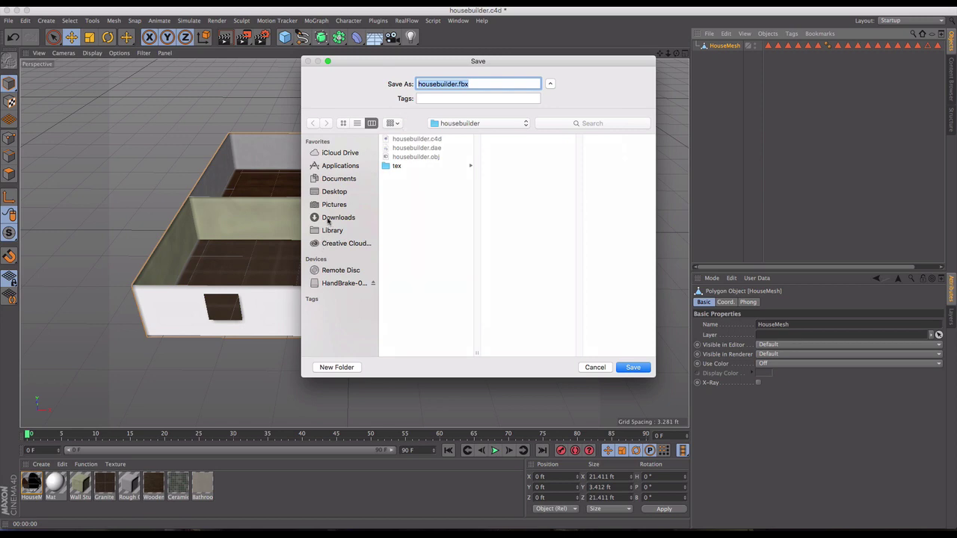
click(331, 180)
click(405, 202)
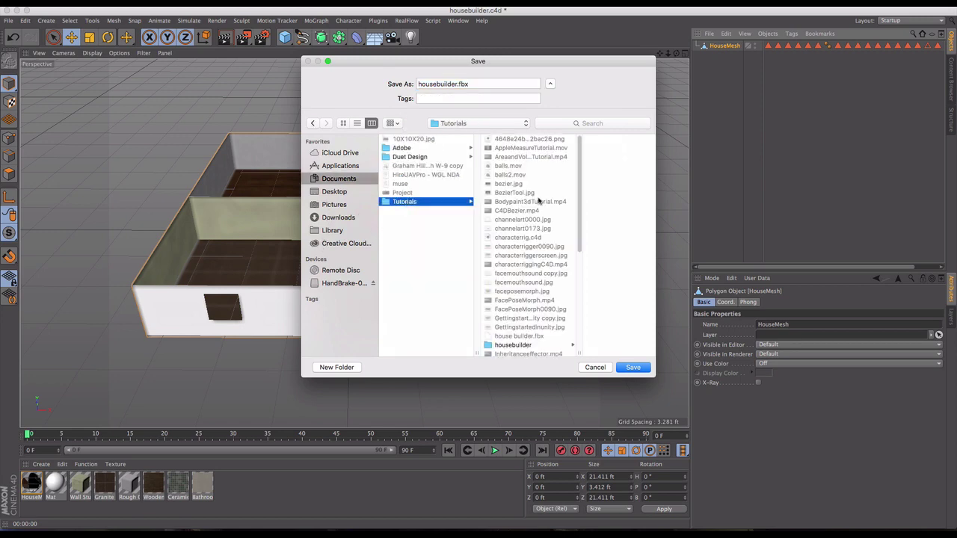
scroll(532, 216, down, 5)
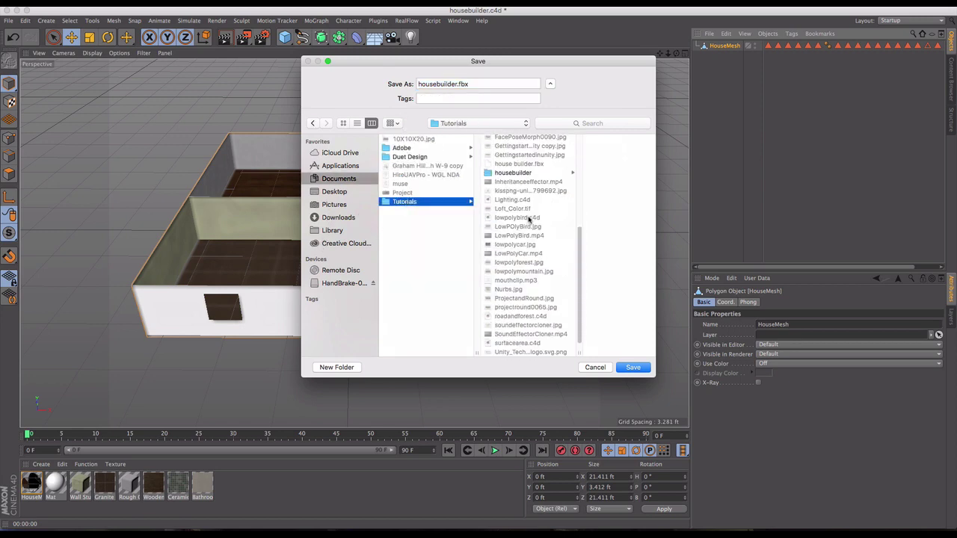
click(336, 367)
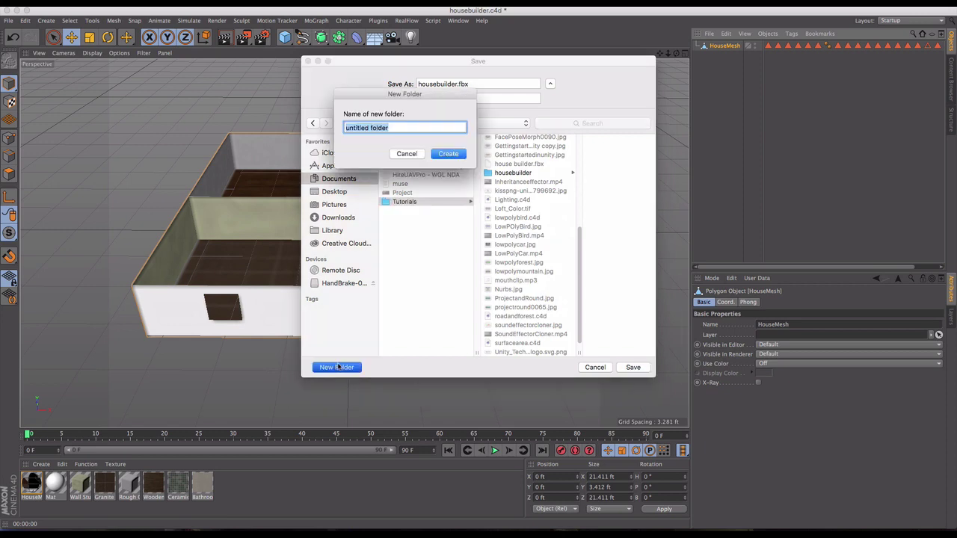
text(Housebui)
key(BackSpace)
key(BackSpace)
text(buildertutorial)
key(Return)
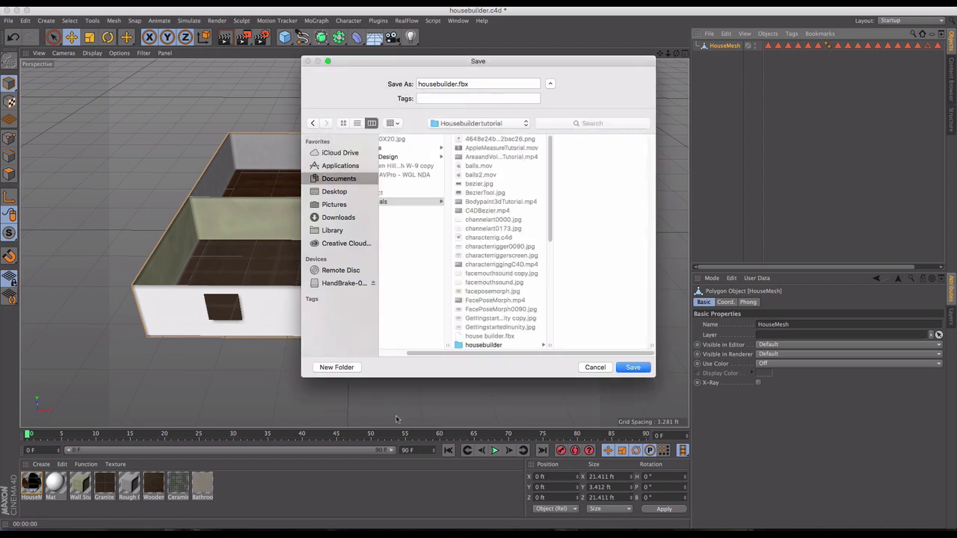
- Save the export as housebuilder.fbx, excluding lights, cameras and splines while keeping textures and materials embedded
click(629, 368)
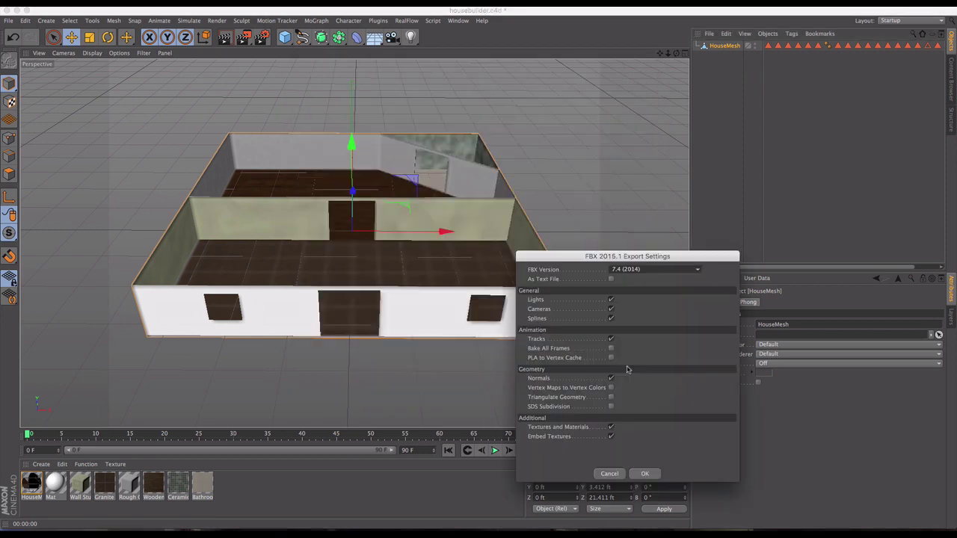
click(612, 300)
click(612, 309)
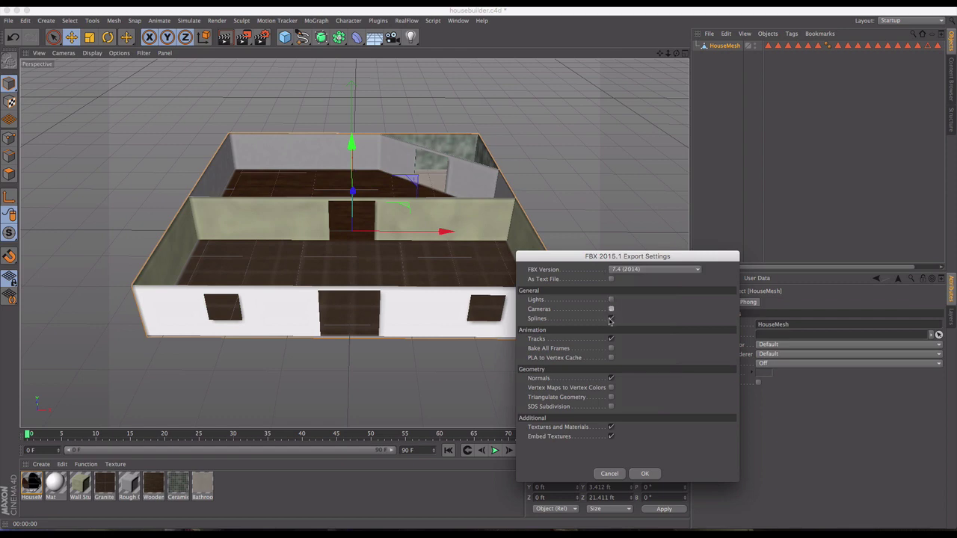
click(612, 318)
click(644, 474)
click(645, 474)
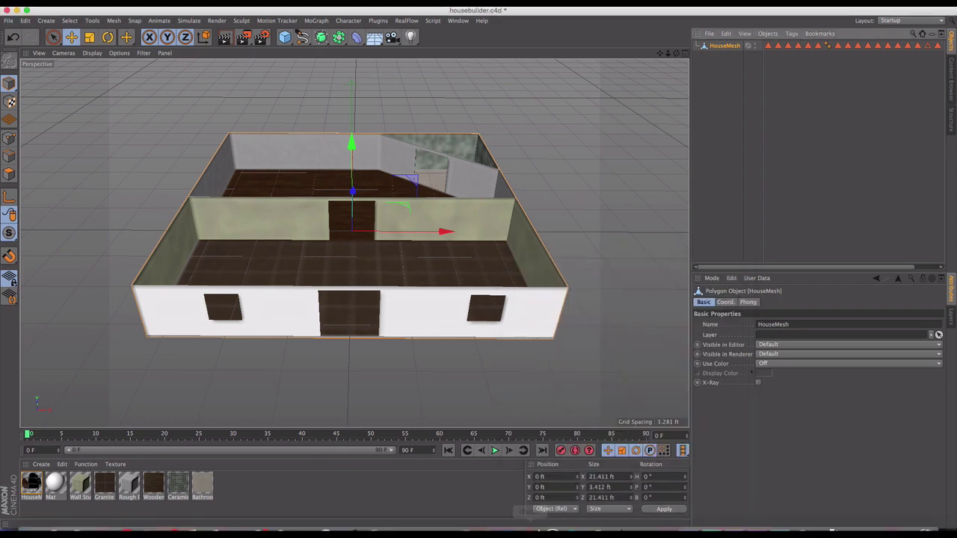
- Switch to Unity and create a new 3D project named House Builder Tutorial
click(349, 516)
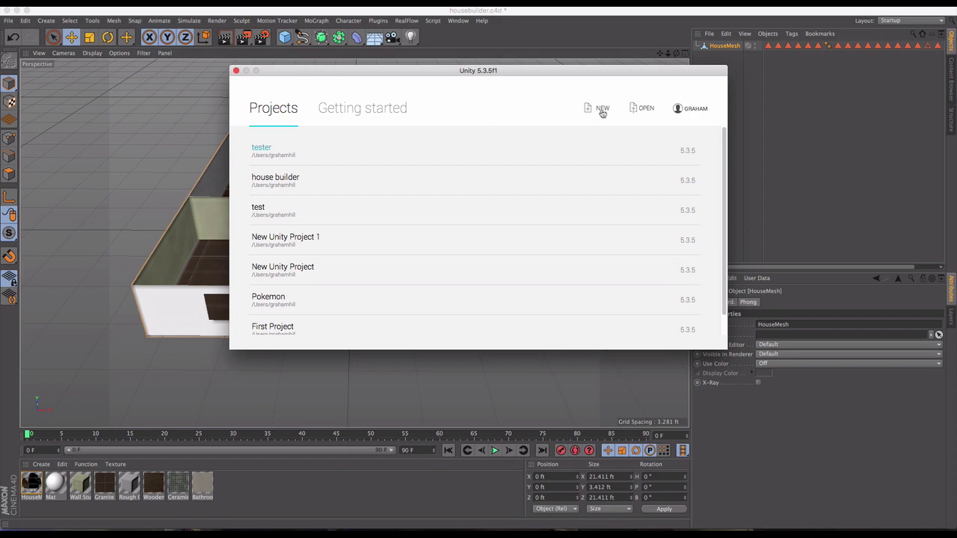
click(603, 109)
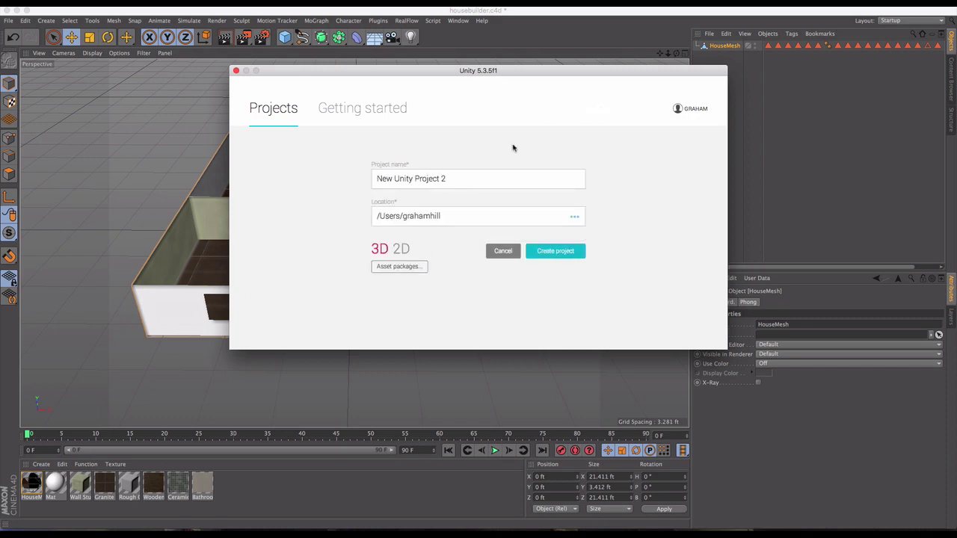
click(462, 178)
key(super+a)
text(House Builde)
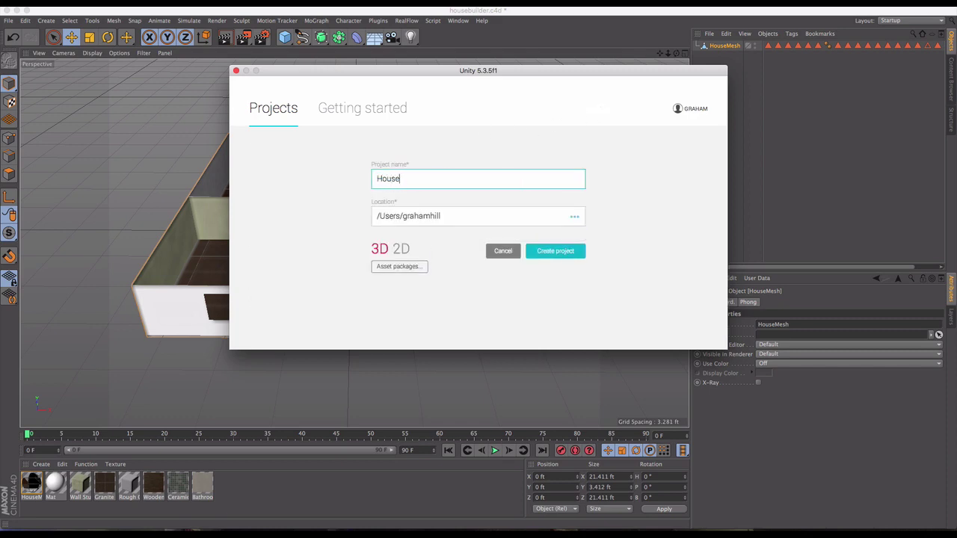
text(r Tutorial)
click(560, 256)
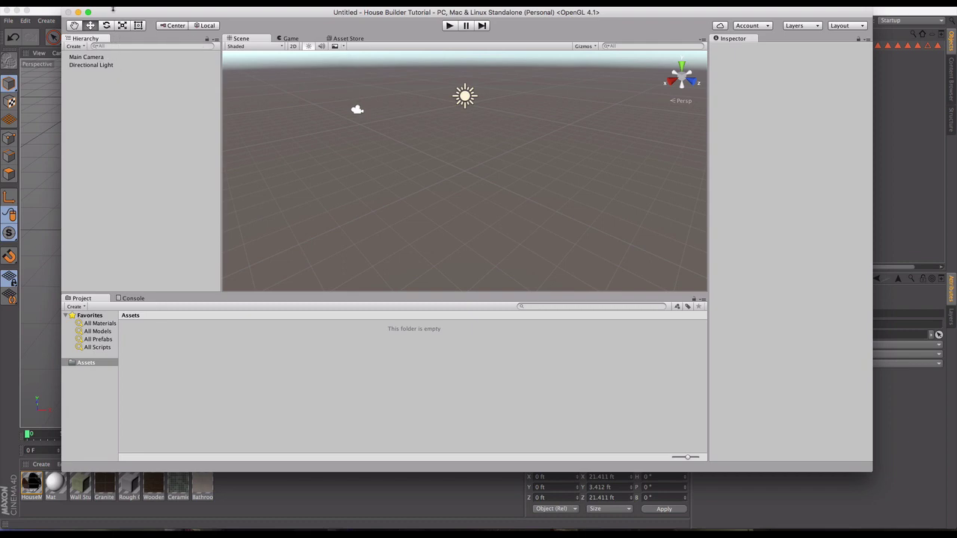
- Import housebuilder.fbx from Documents > Tutorials > Housebuildertutorial as a new asset and fix its normal map import setting
click(108, 3)
click(128, 70)
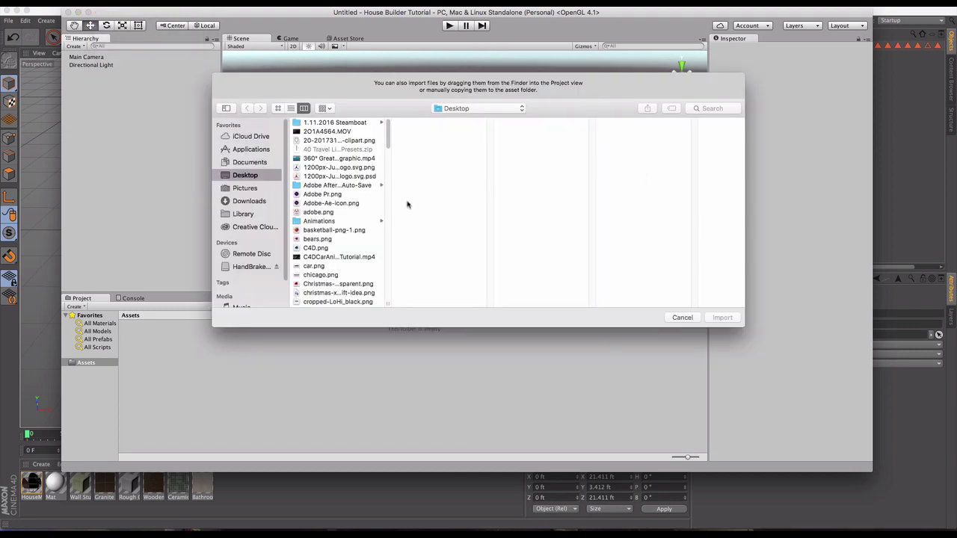
click(247, 162)
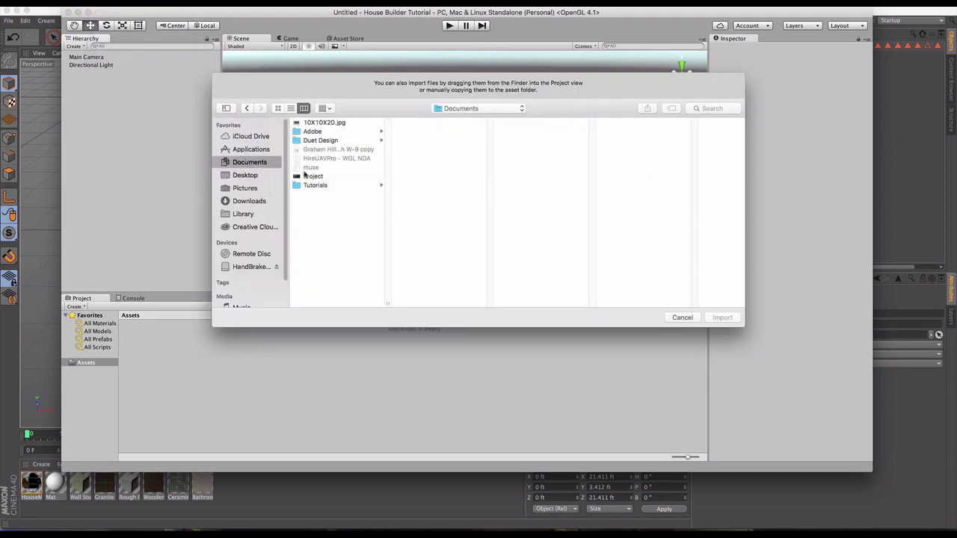
click(326, 184)
scroll(448, 270, down, 3)
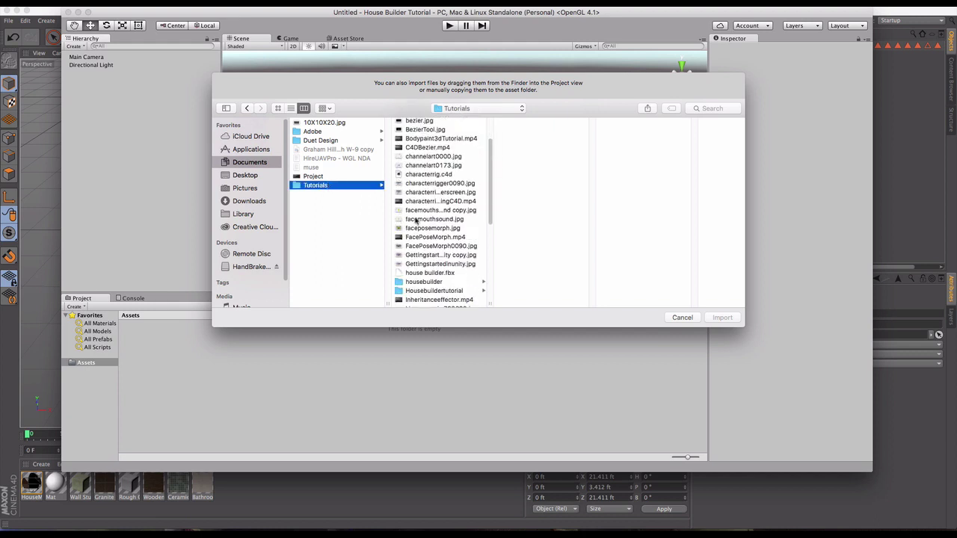
click(447, 292)
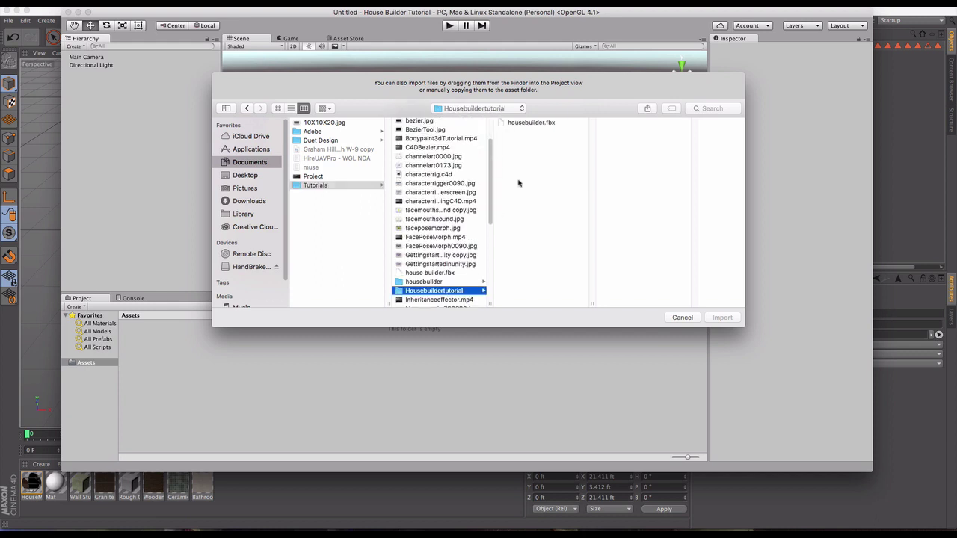
click(536, 123)
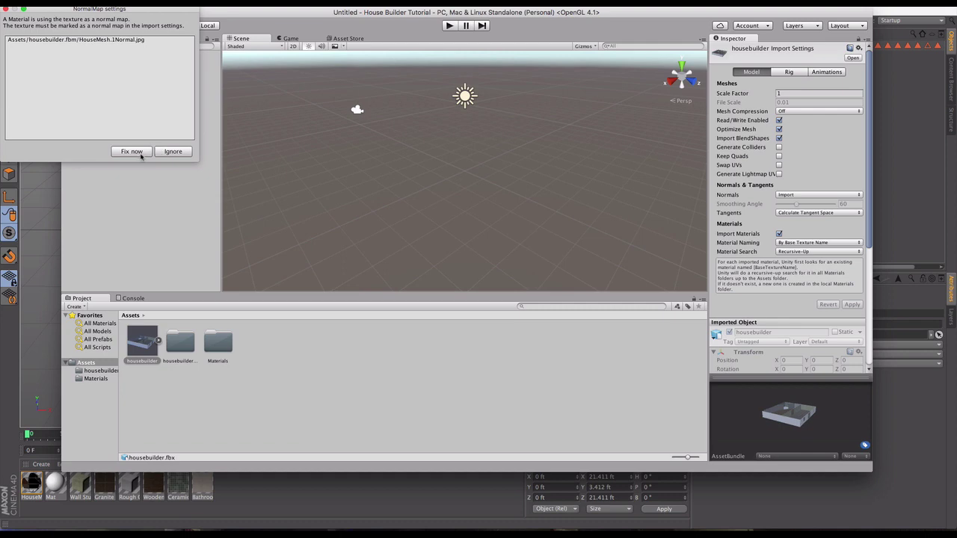
click(141, 153)
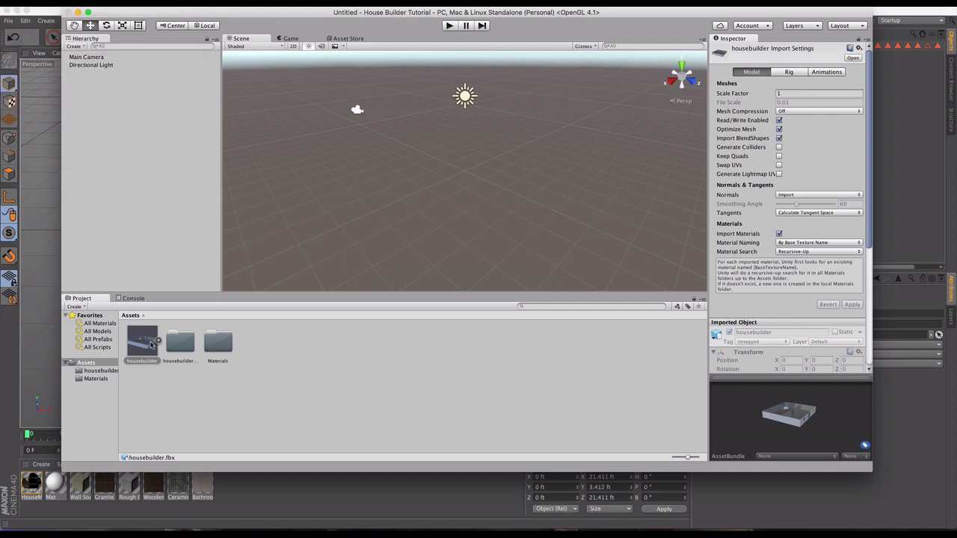
- Expand the imported housebuilder asset and place the model in the middle of the scene
click(158, 341)
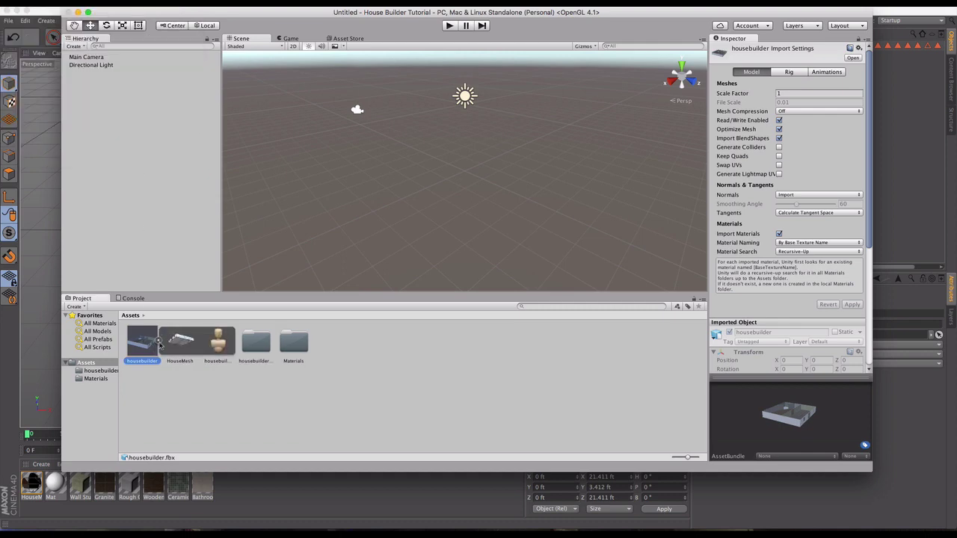
drag(145, 346, 449, 176)
scroll(441, 198, up, 3)
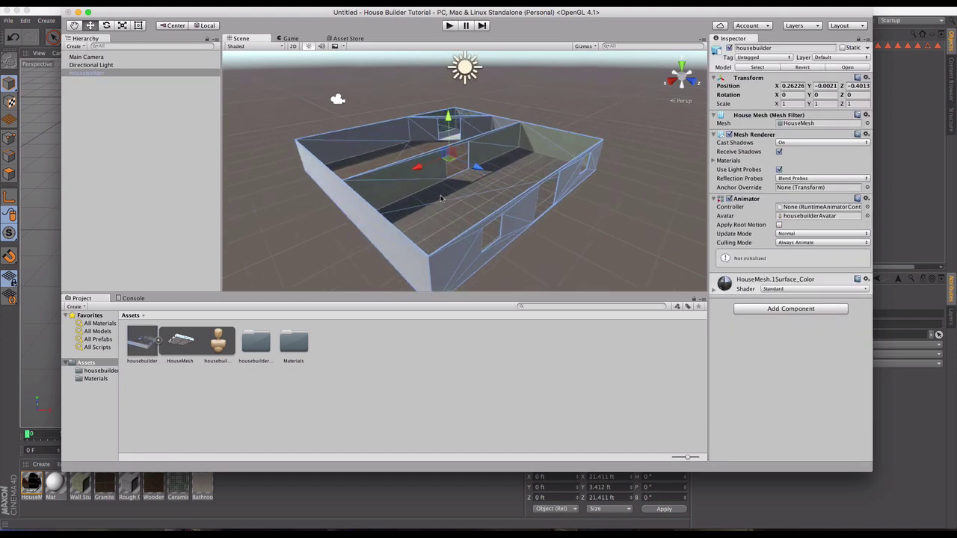
scroll(441, 198, up, 2)
scroll(439, 199, up, 3)
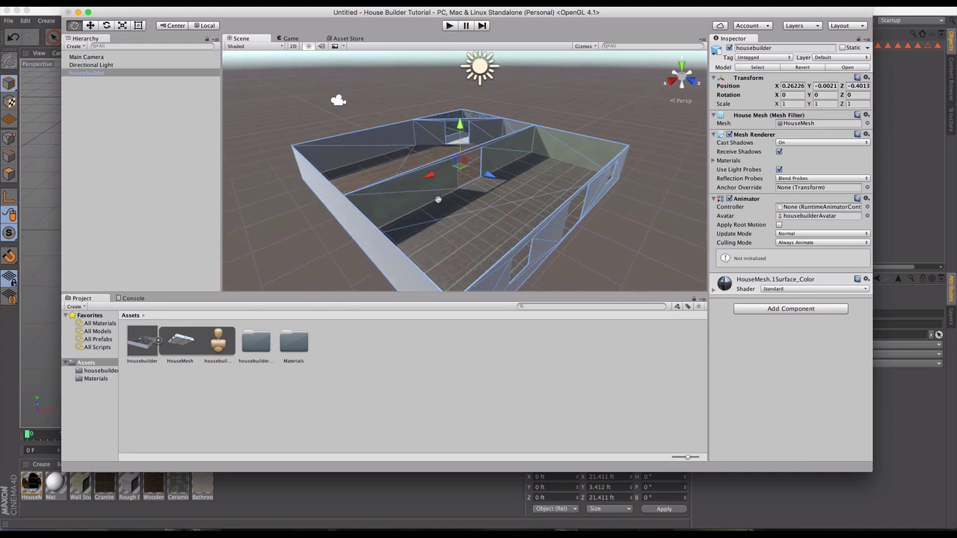
- Examine the placed house's floors and walls from a raised side angle, with and without the selection outline
alt+drag(438, 199, 342, 181)
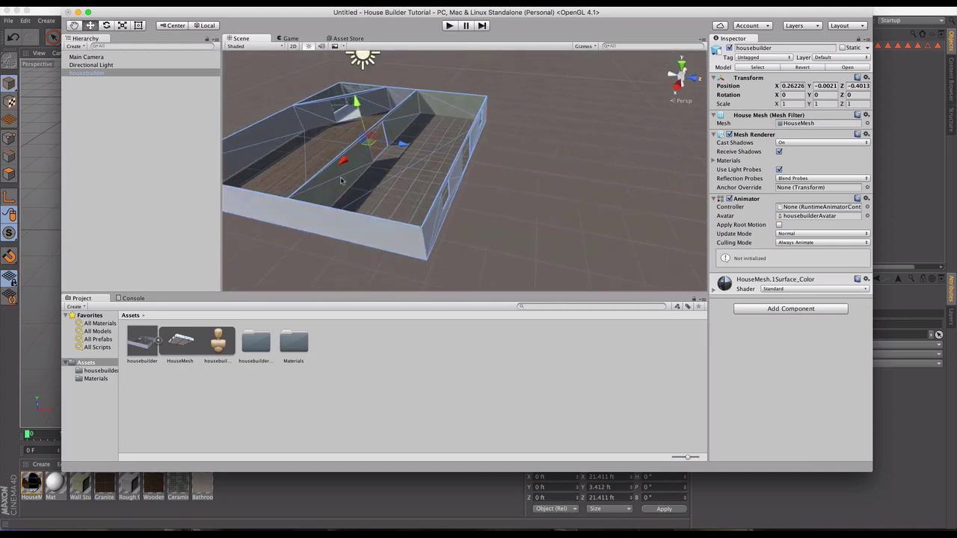
middle_drag(342, 181, 436, 212)
alt+drag(435, 212, 387, 199)
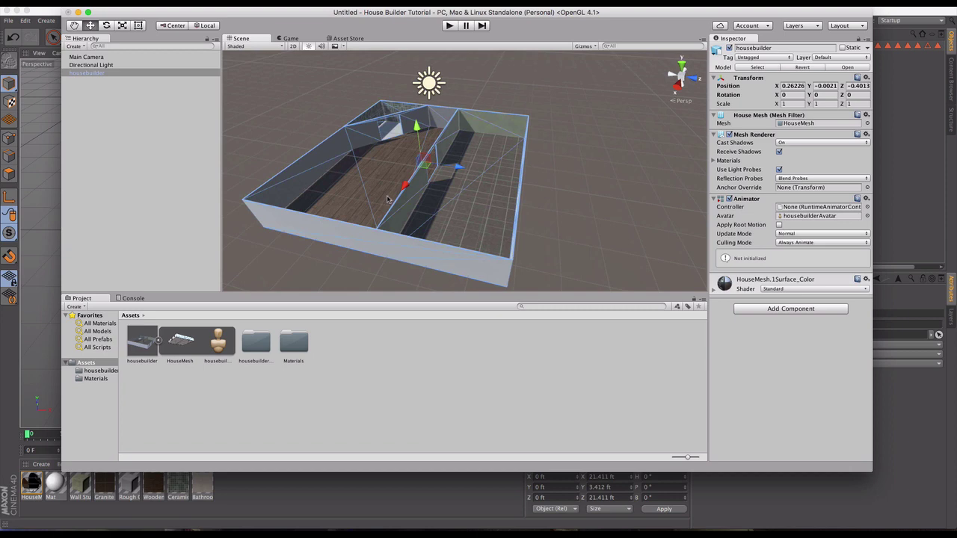
click(80, 99)
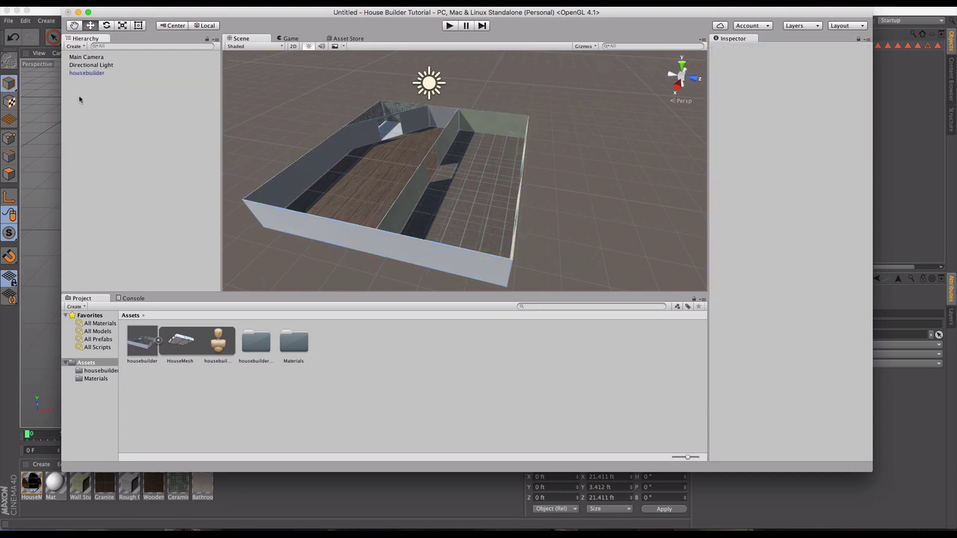
click(95, 74)
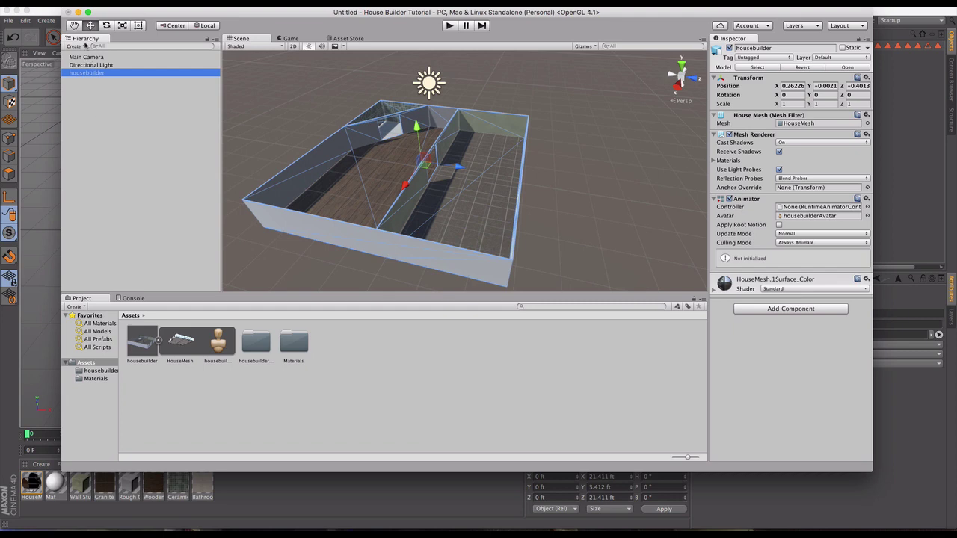
click(287, 130)
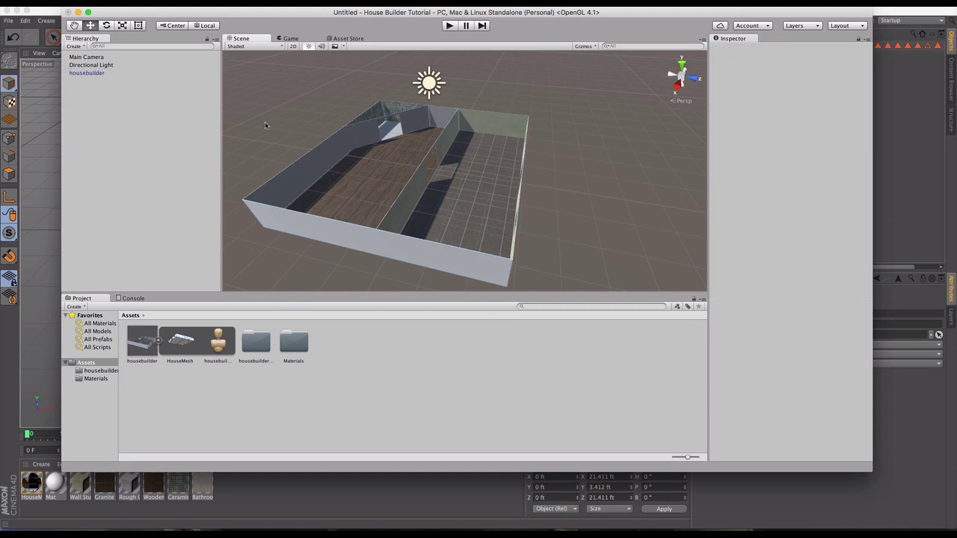
- Scale the housebuilder model to 3 on the X, Y and Z axes
click(96, 74)
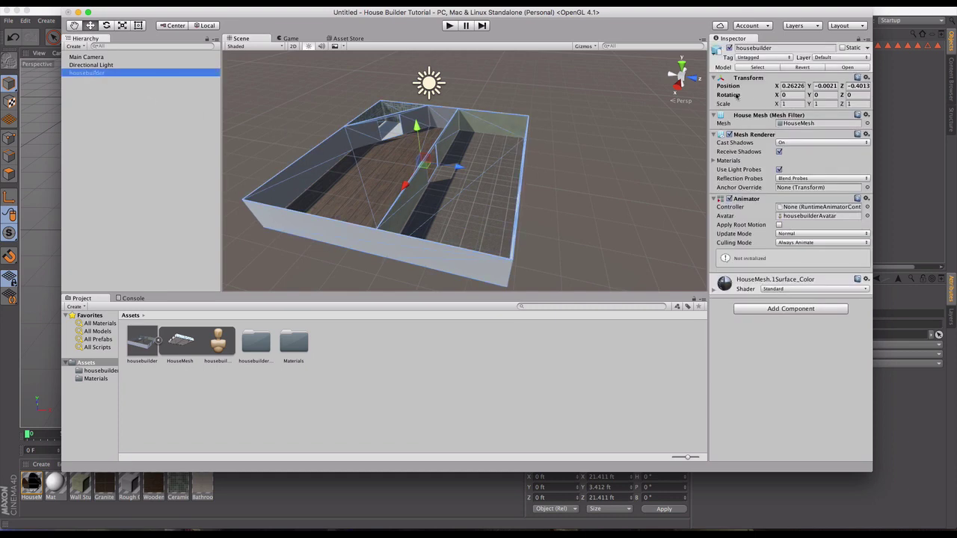
click(781, 104)
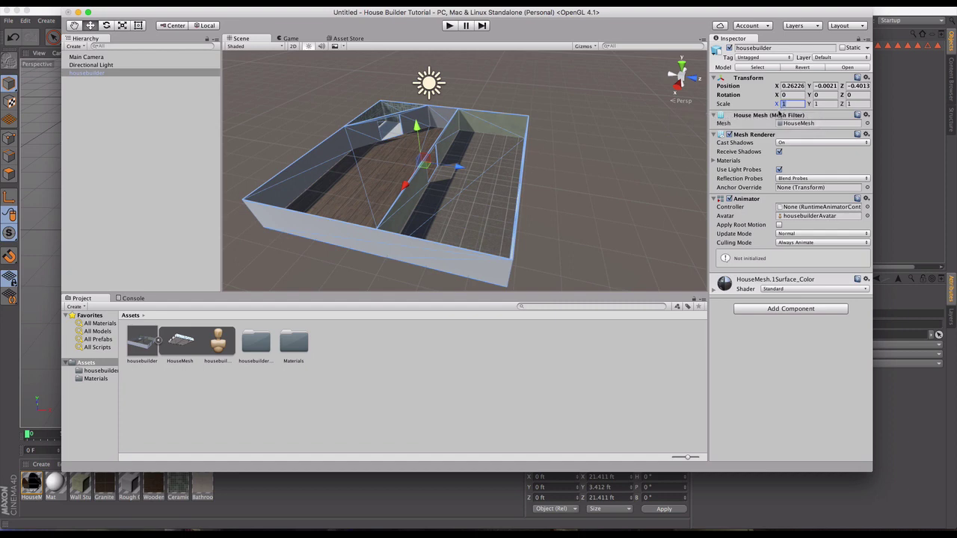
text(3)
key(Tab)
text(3)
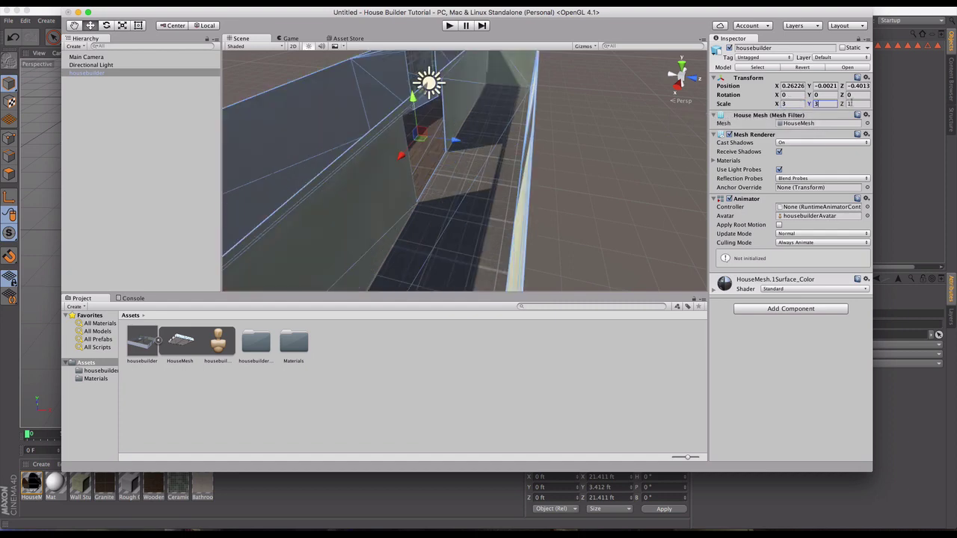
key(Tab)
text(3)
scroll(507, 158, down, 5)
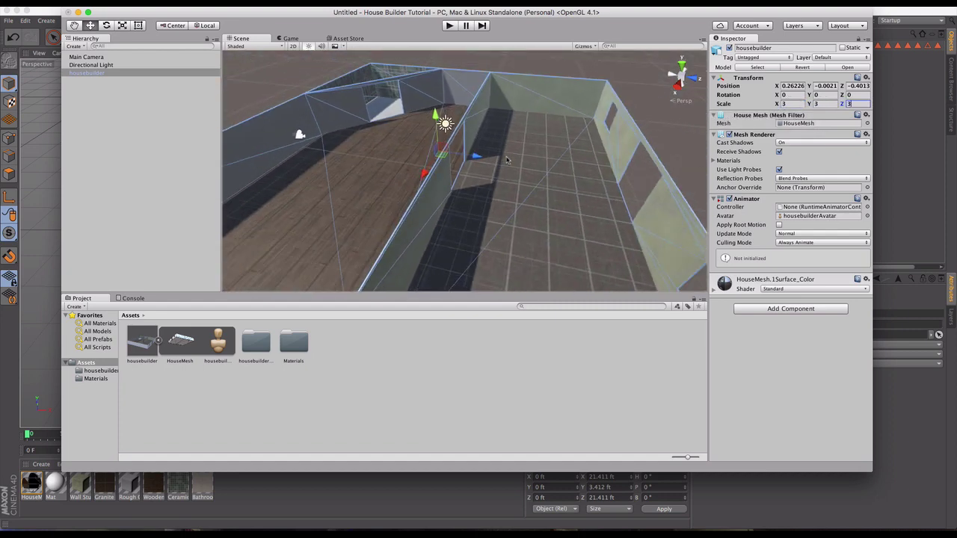
scroll(507, 158, down, 3)
alt+drag(508, 161, 400, 150)
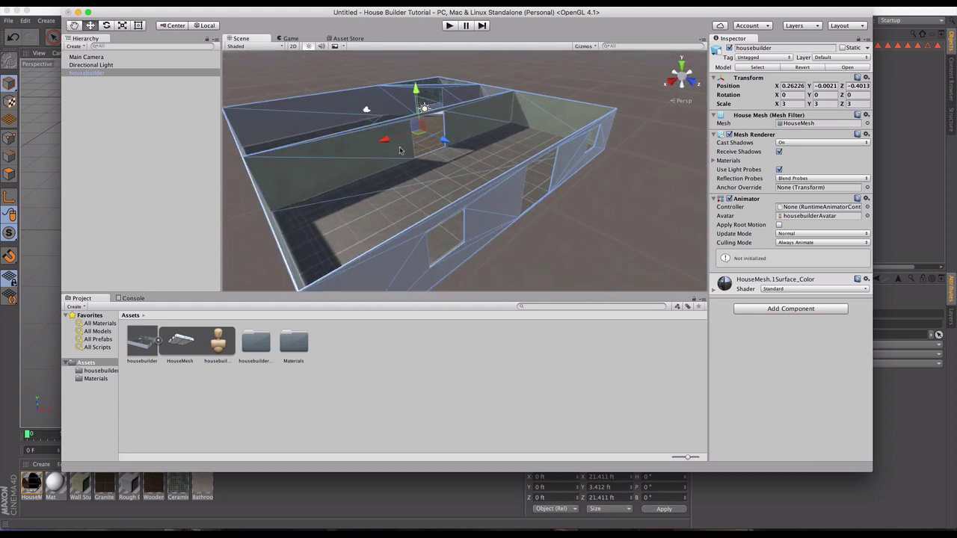
- Import the complete Characters standard package into the project's assets
right_click(92, 364)
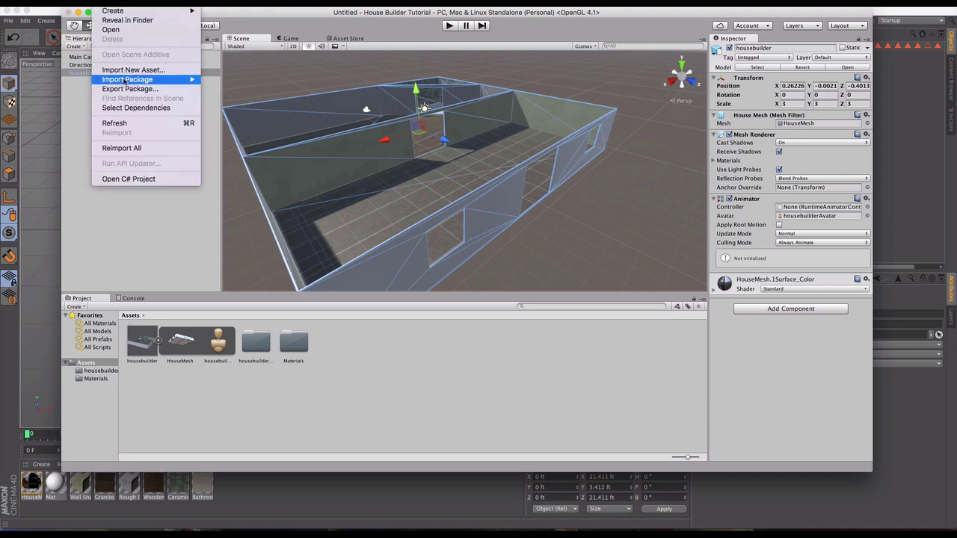
mouse_move(127, 84)
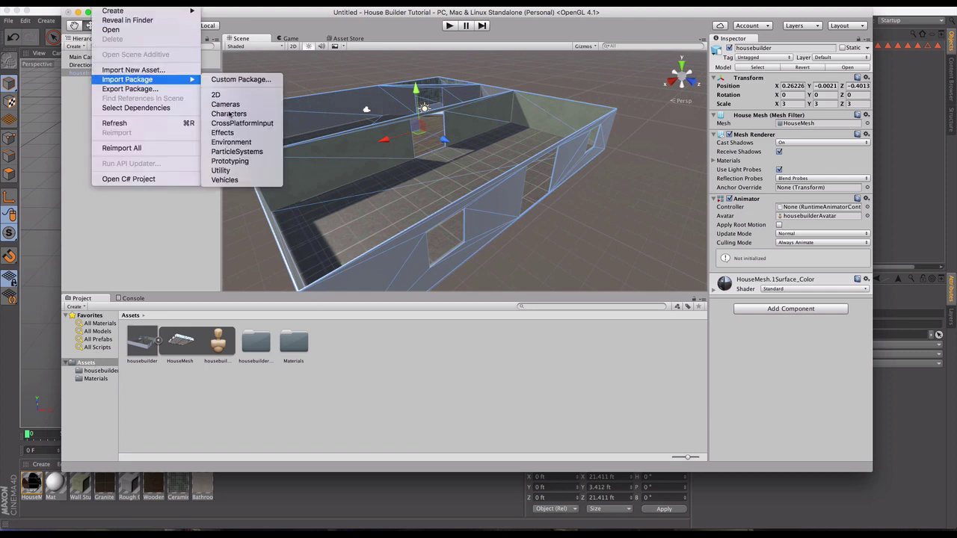
click(229, 114)
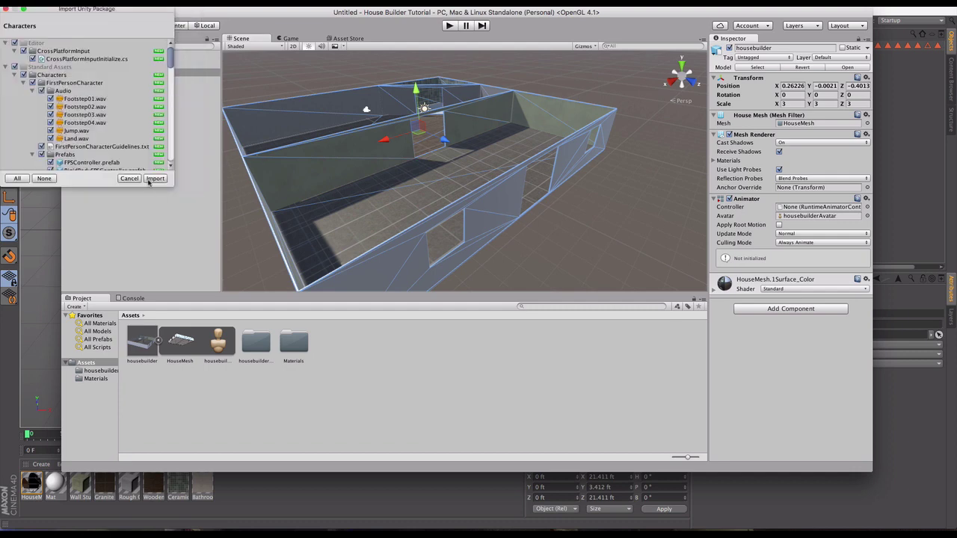
click(154, 179)
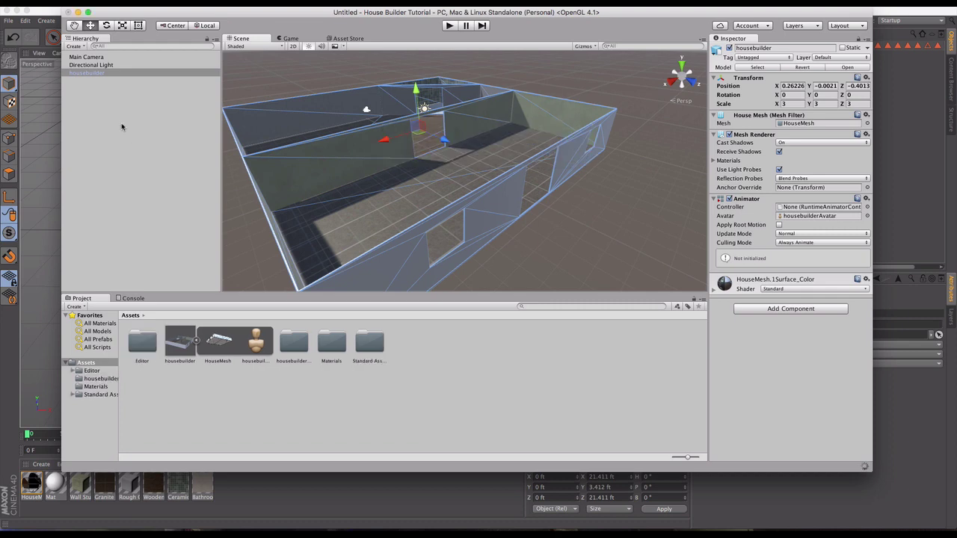
- Delete the Main Camera from the scene
click(96, 57)
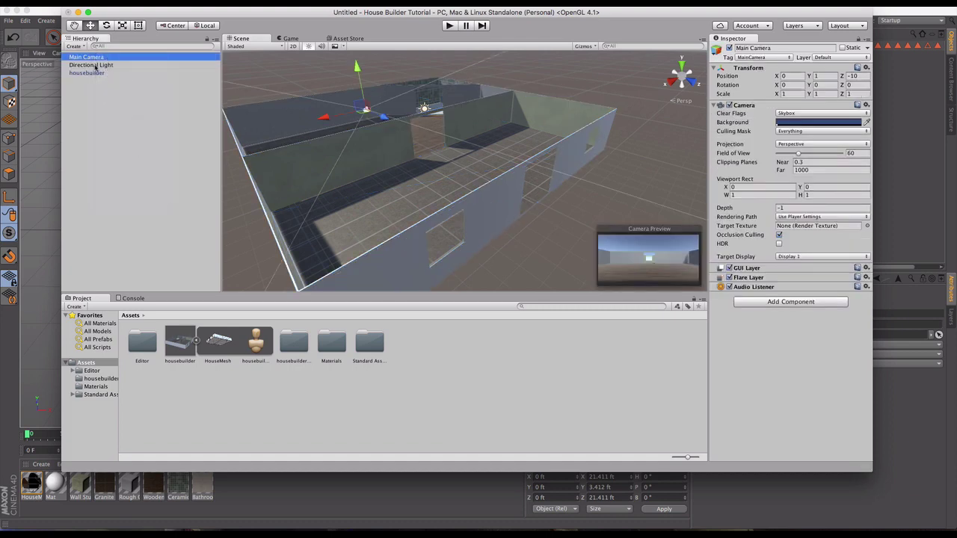
right_click(95, 59)
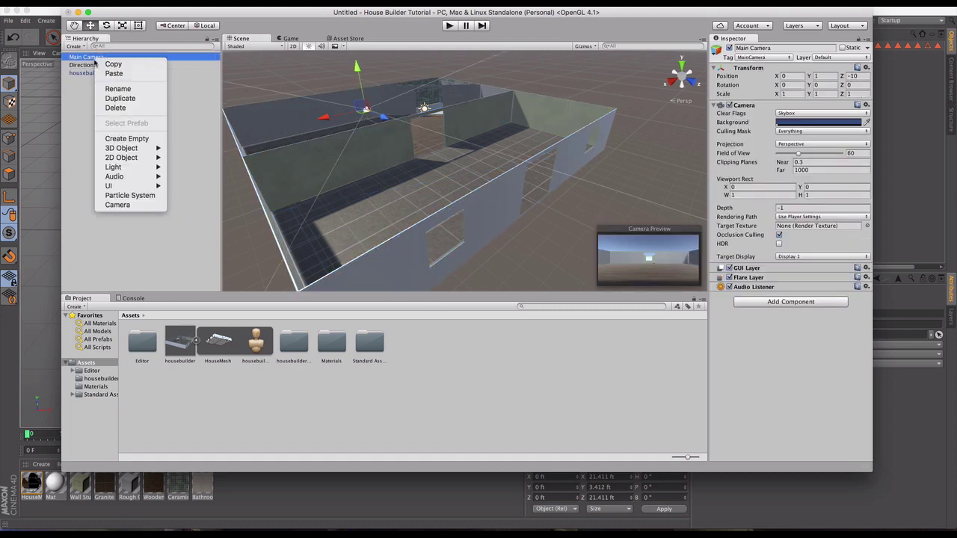
click(115, 107)
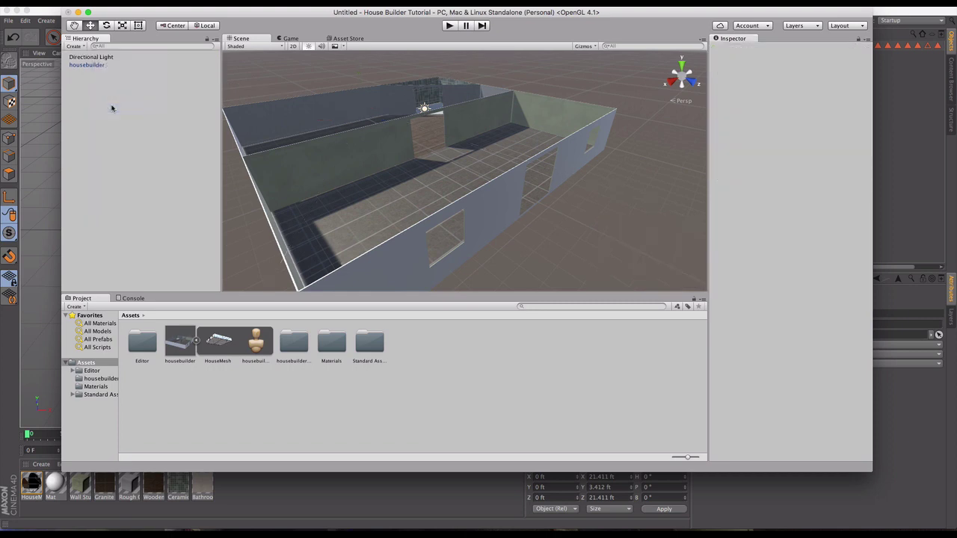
- Add the FPSController prefab from Standard Assets > Characters > FirstPersonCharacter > Prefabs to the scene hierarchy
click(96, 395)
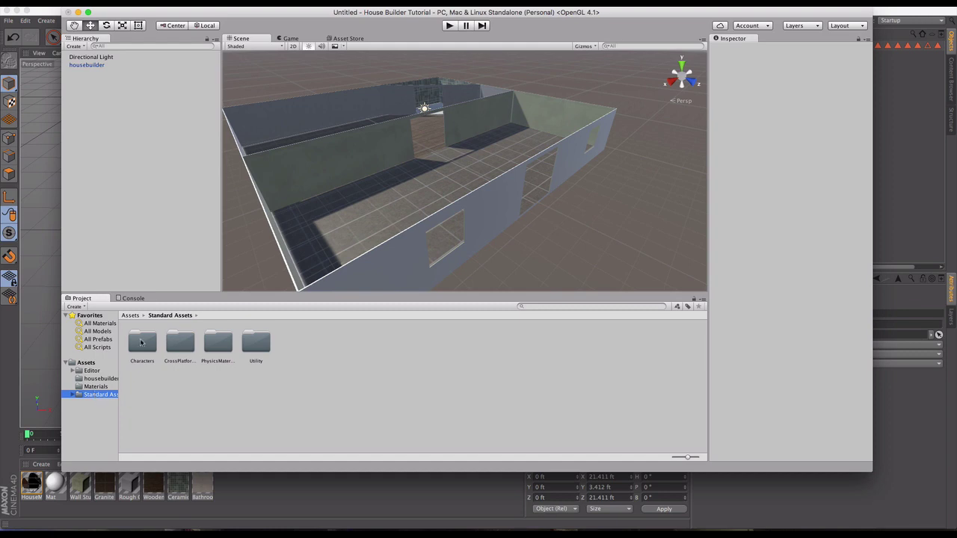
double_click(142, 342)
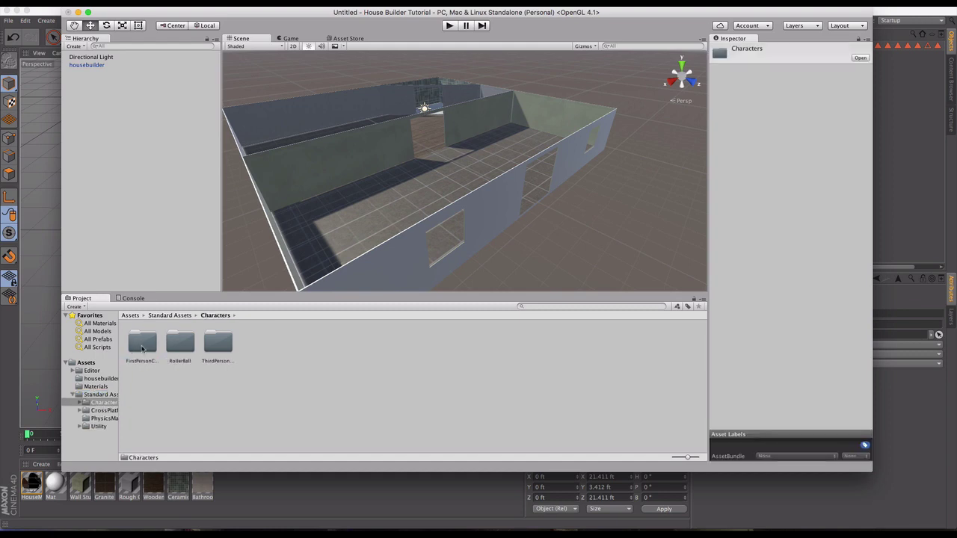
double_click(142, 344)
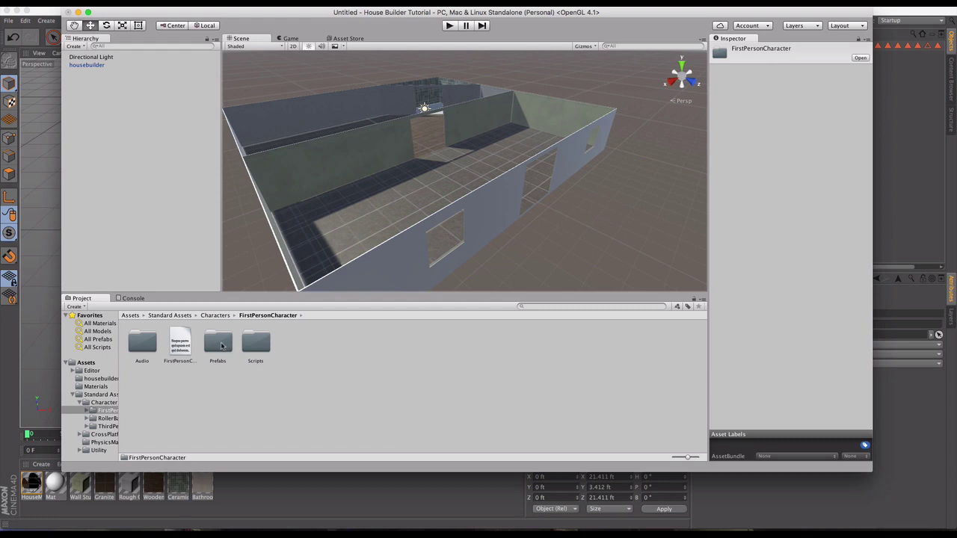
double_click(221, 345)
drag(142, 343, 101, 107)
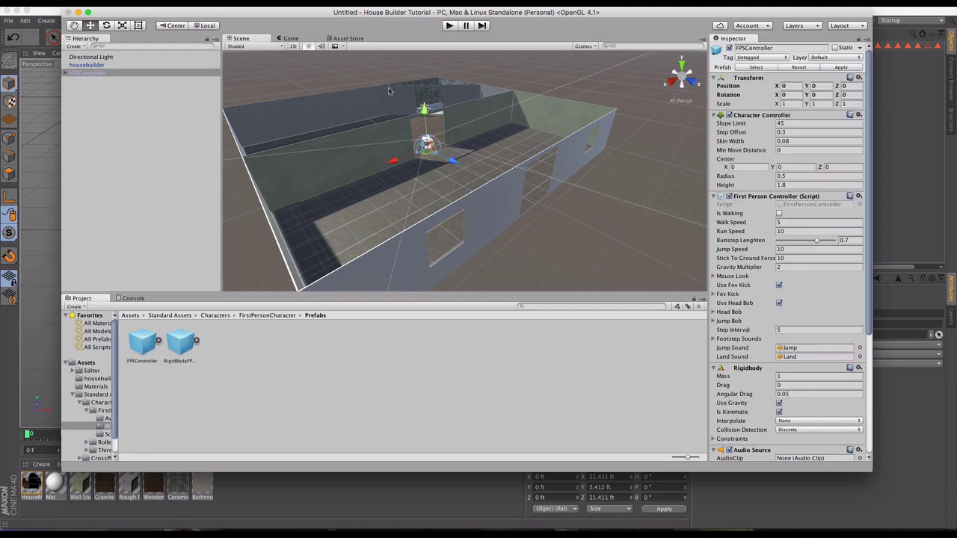
- Check the player's game view and raise the FPSController above the floor to a Y position of about 1.1
click(289, 38)
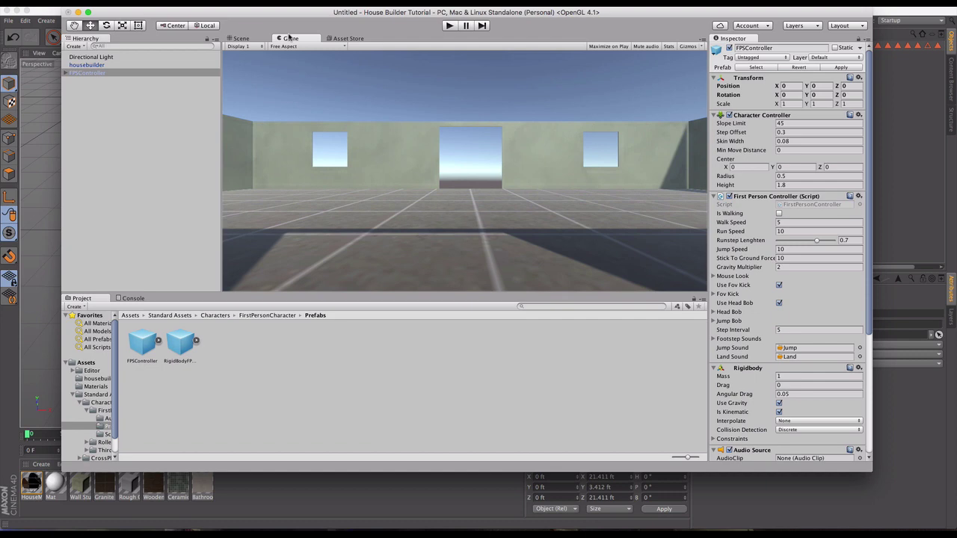
click(241, 38)
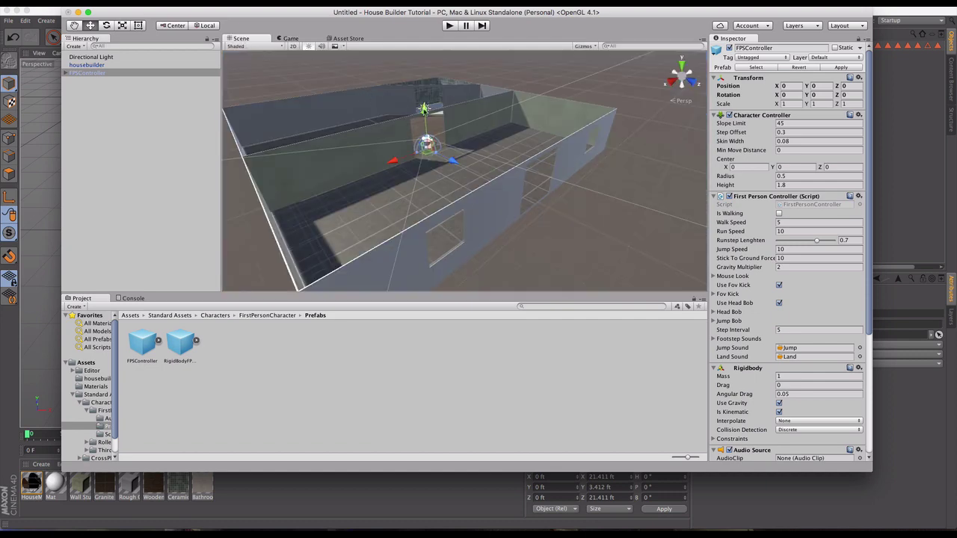
drag(425, 113, 423, 94)
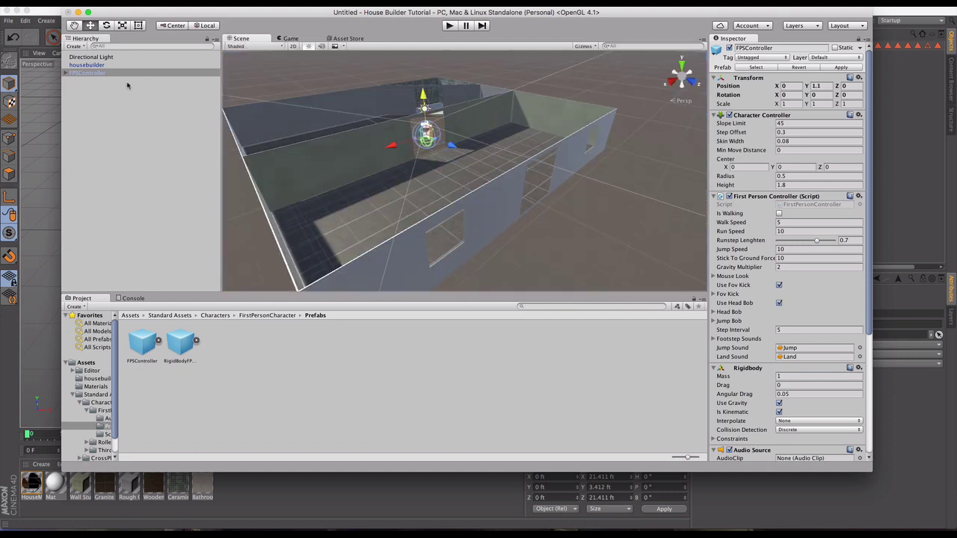
- Move the FPSController and its FirstPersonCharacter together to the outer wall's doorway, at about X 0.32 and Z 8.23
click(66, 74)
click(79, 82)
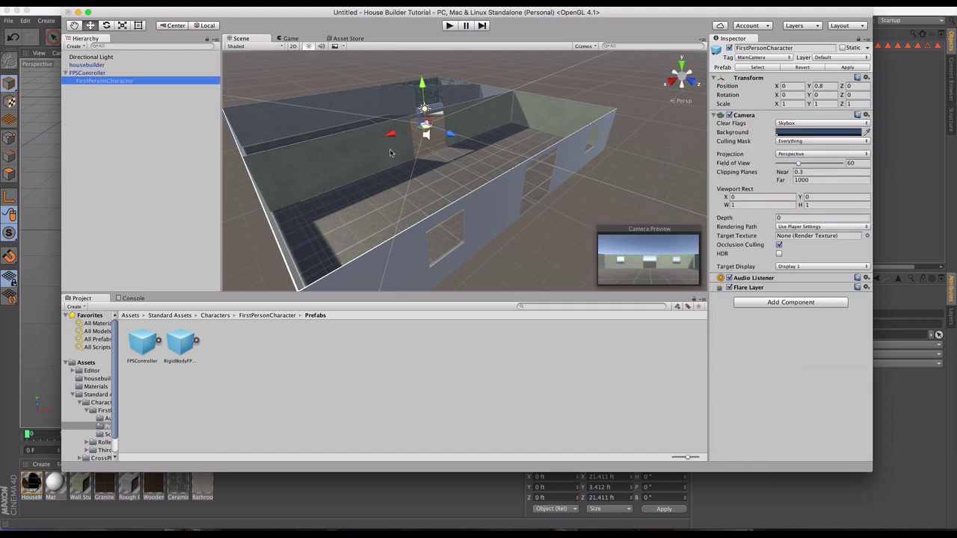
click(94, 74)
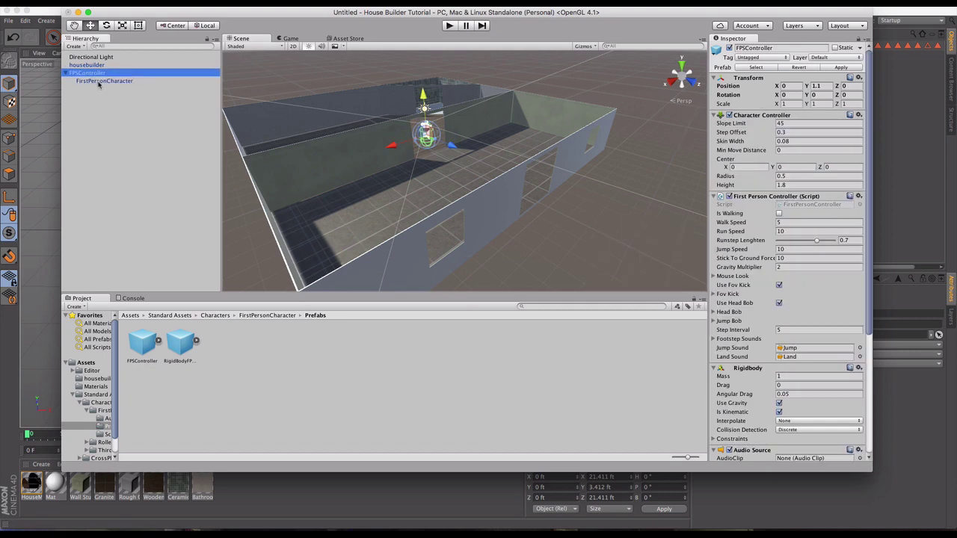
shift+click(98, 81)
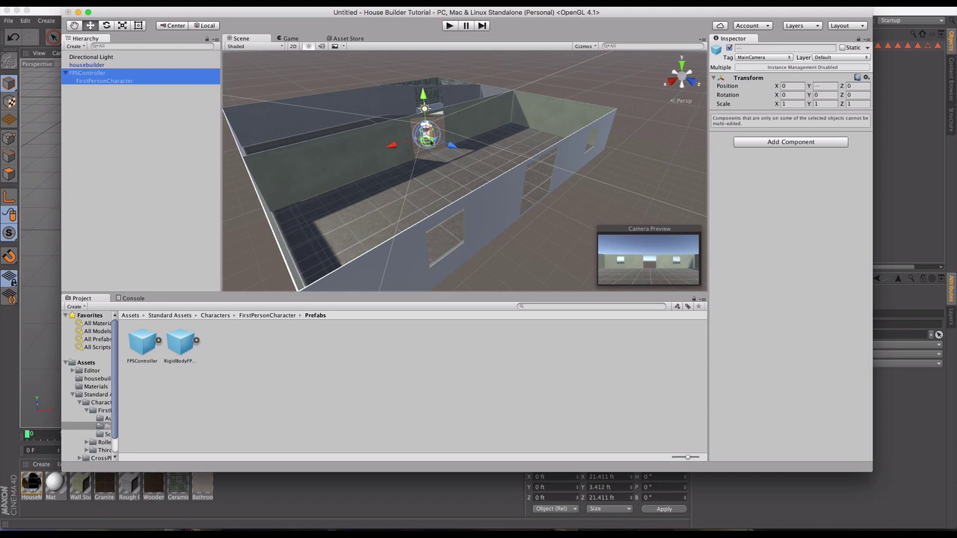
drag(448, 147, 494, 197)
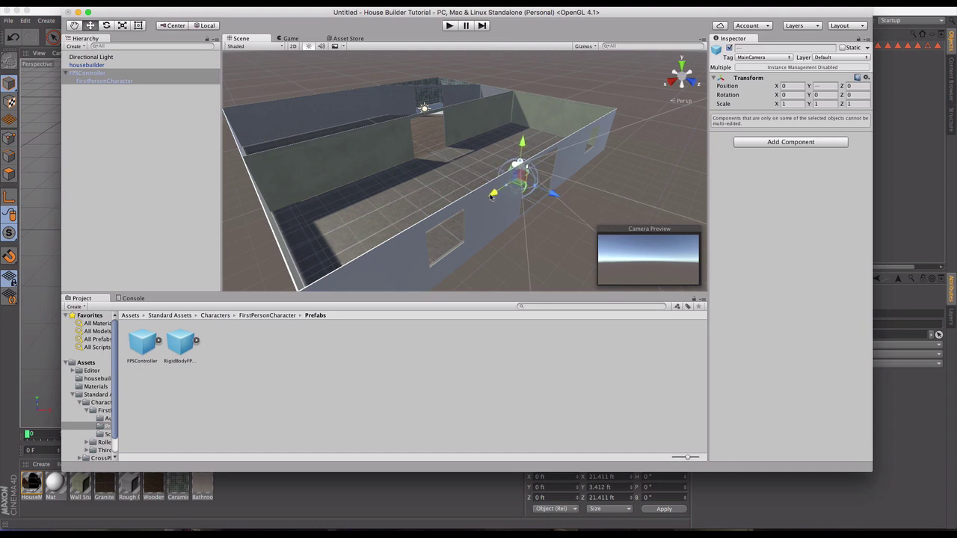
- Rotate the FPSController with its camera to about -177° around Y, facing the inner doorway, and check the game view
click(106, 24)
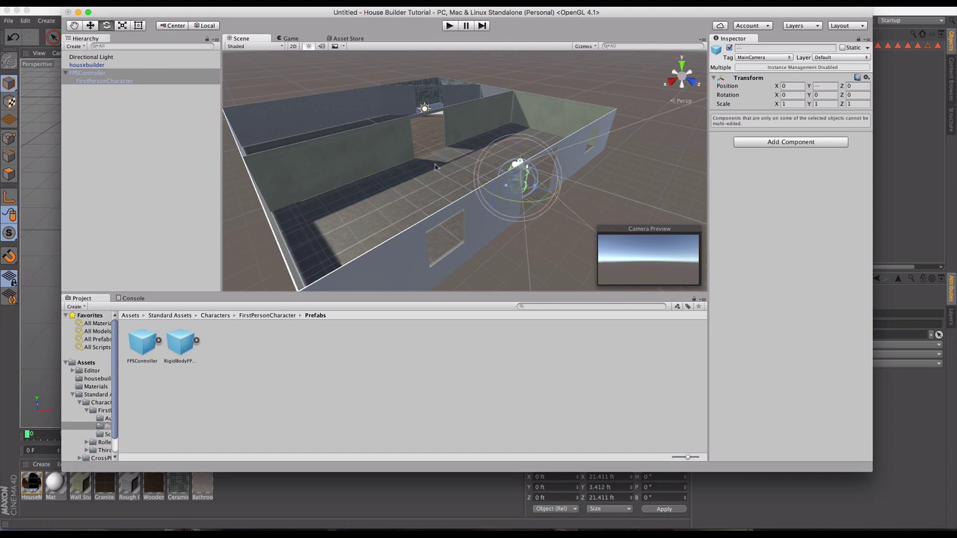
drag(514, 204, 818, 95)
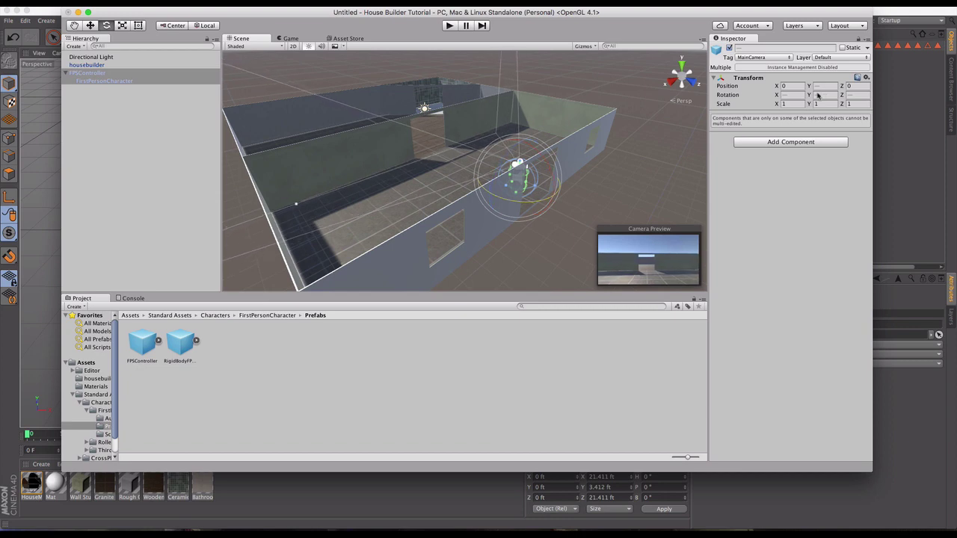
click(184, 147)
click(90, 72)
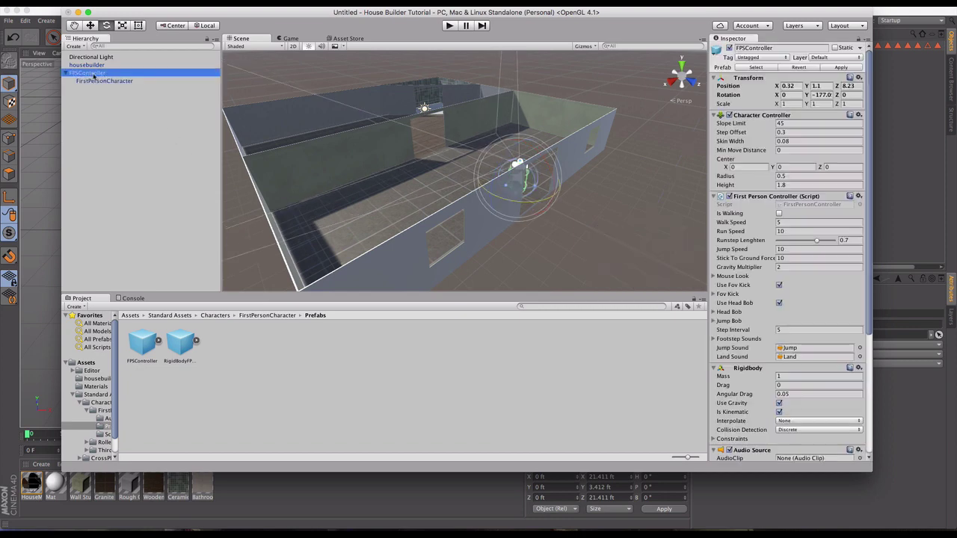
click(107, 80)
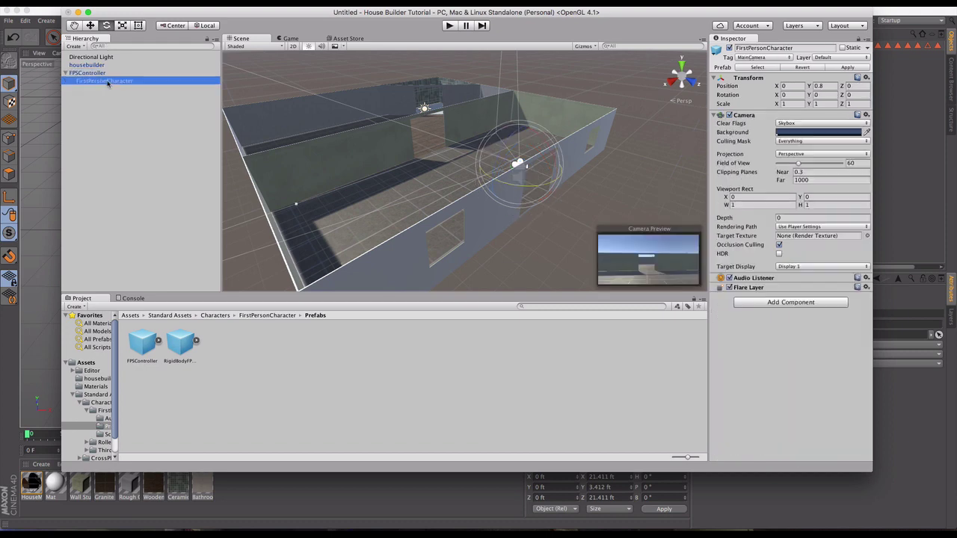
click(96, 74)
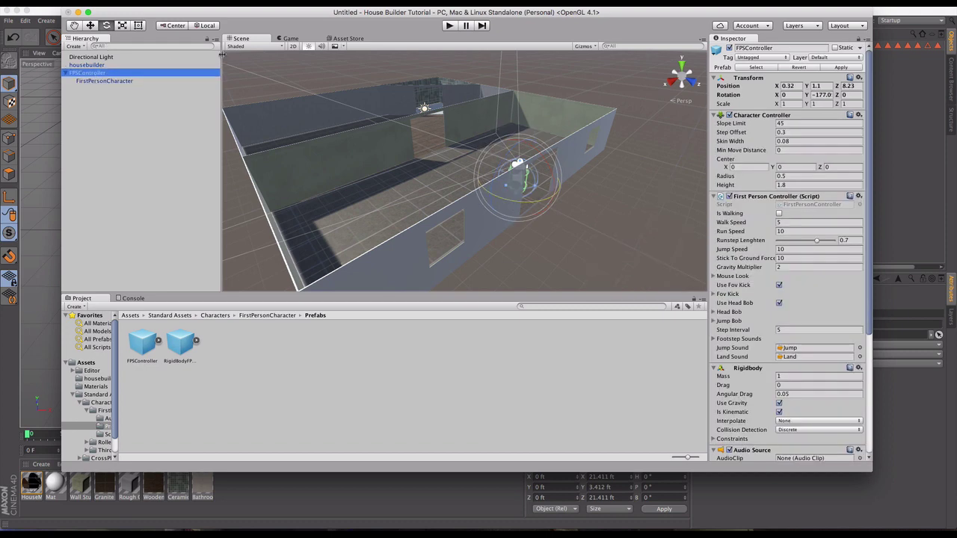
click(284, 40)
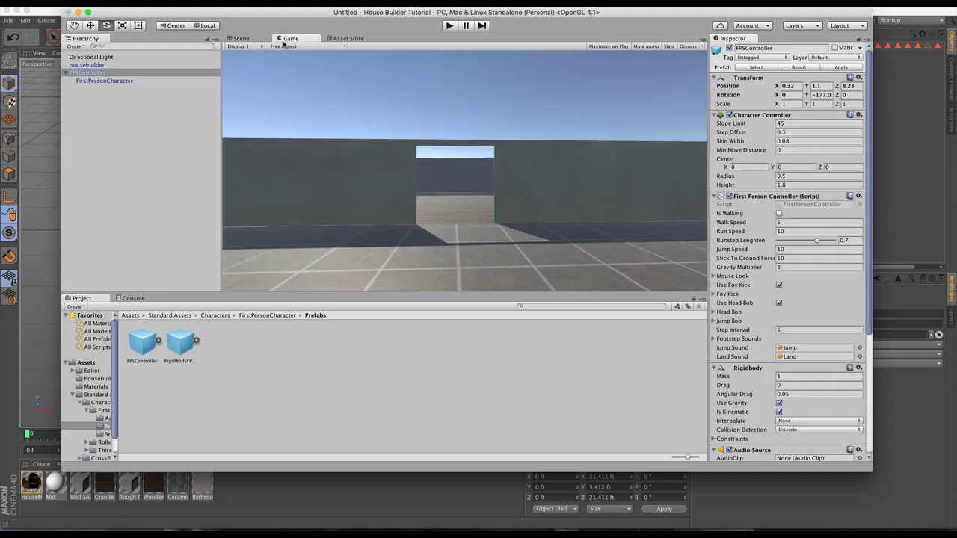
click(250, 43)
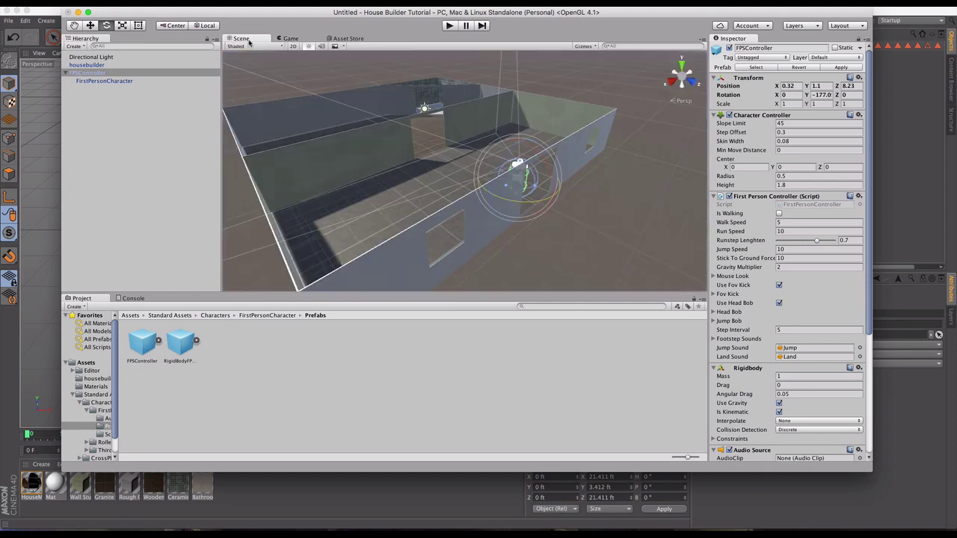
click(97, 110)
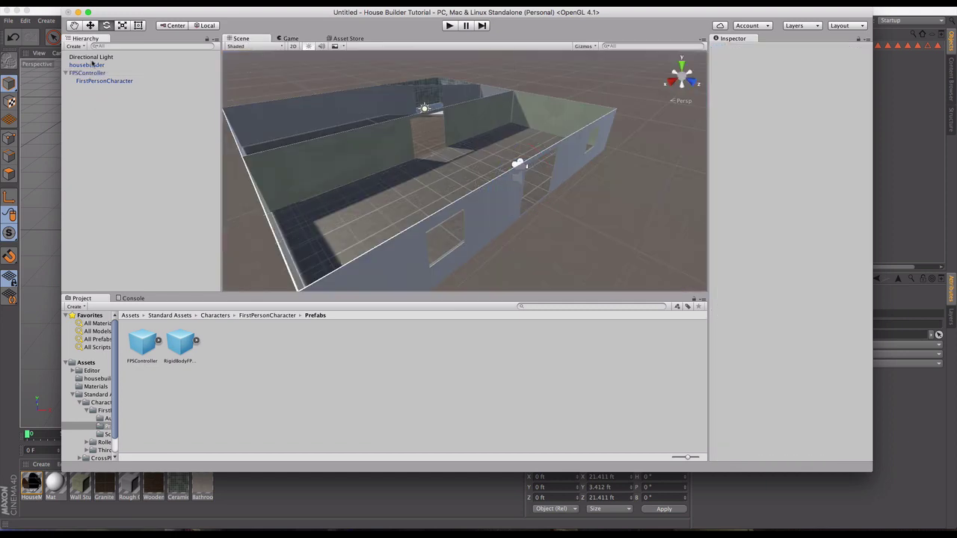
- Play-test the scene with the first-person controller and stop play mode
click(452, 27)
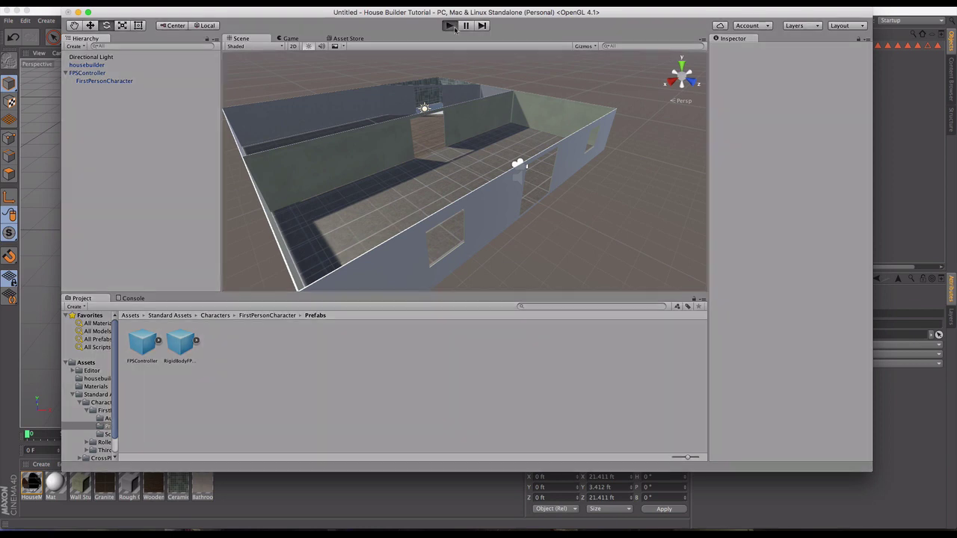
click(450, 26)
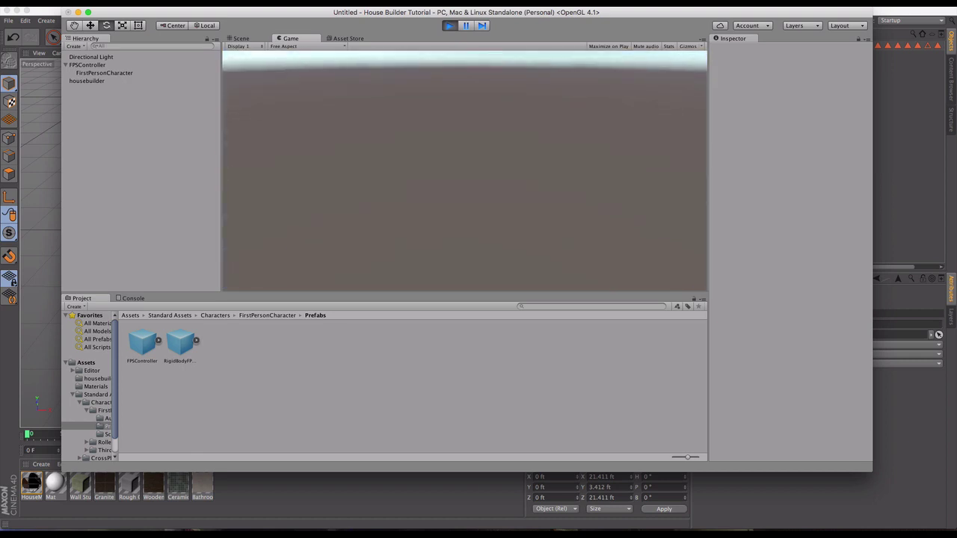
key(Escape)
click(449, 26)
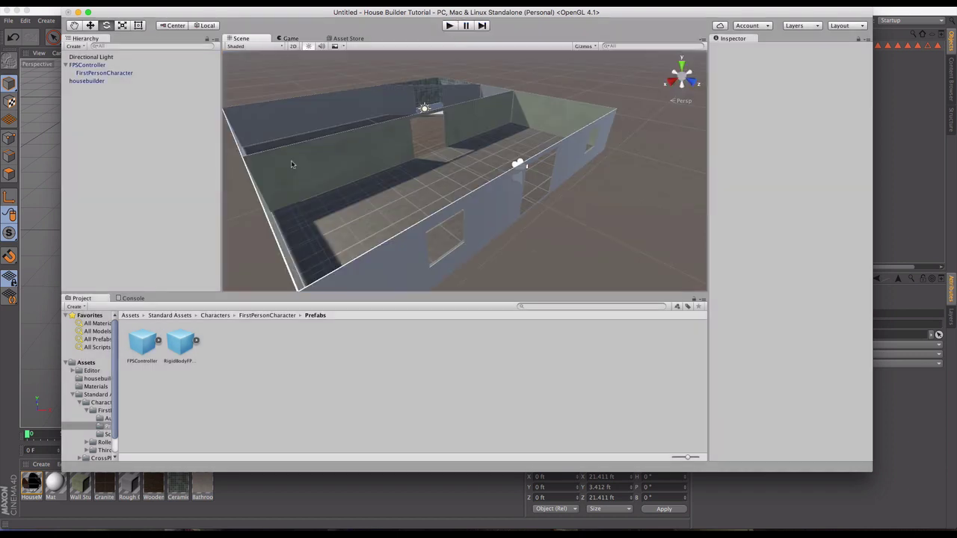
- Add a Mesh Collider physics component to the housebuilder object
click(87, 80)
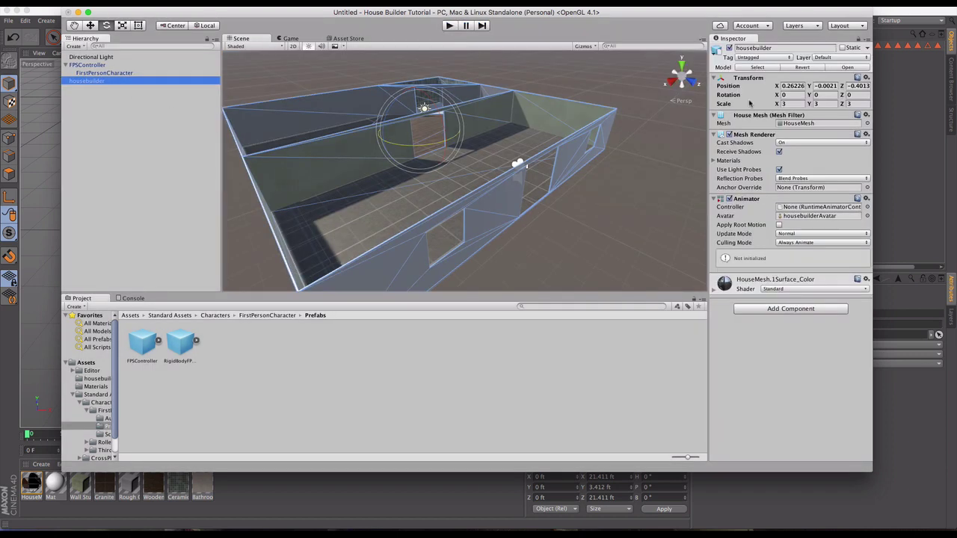
click(794, 309)
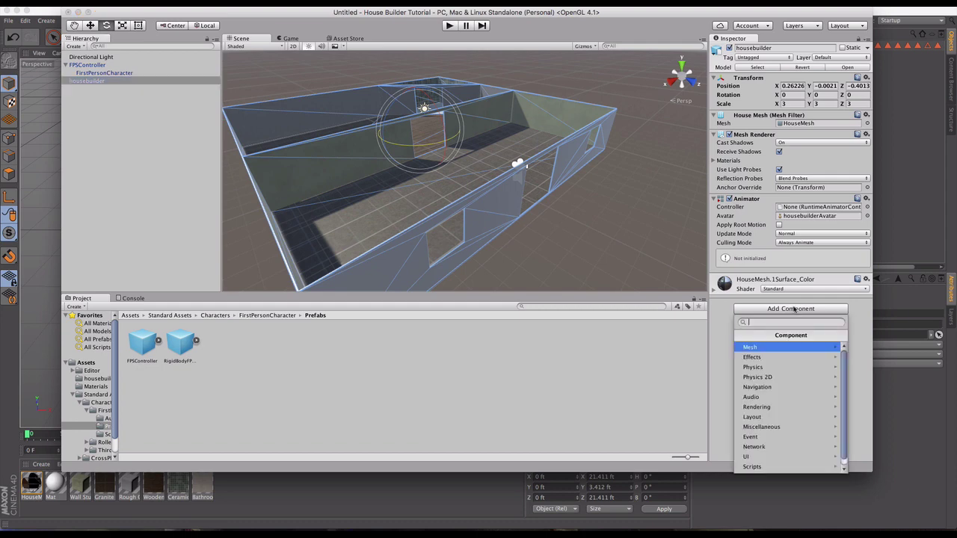
click(767, 367)
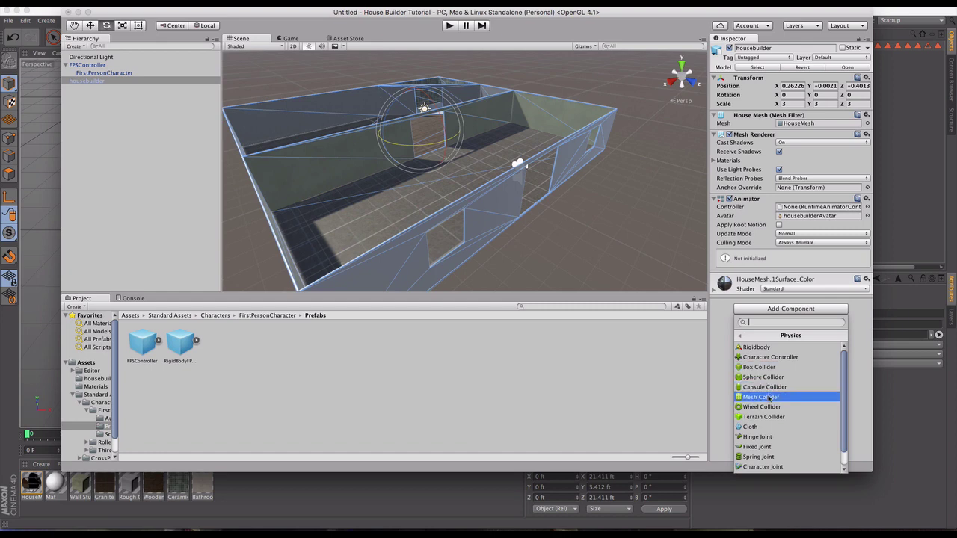
click(769, 398)
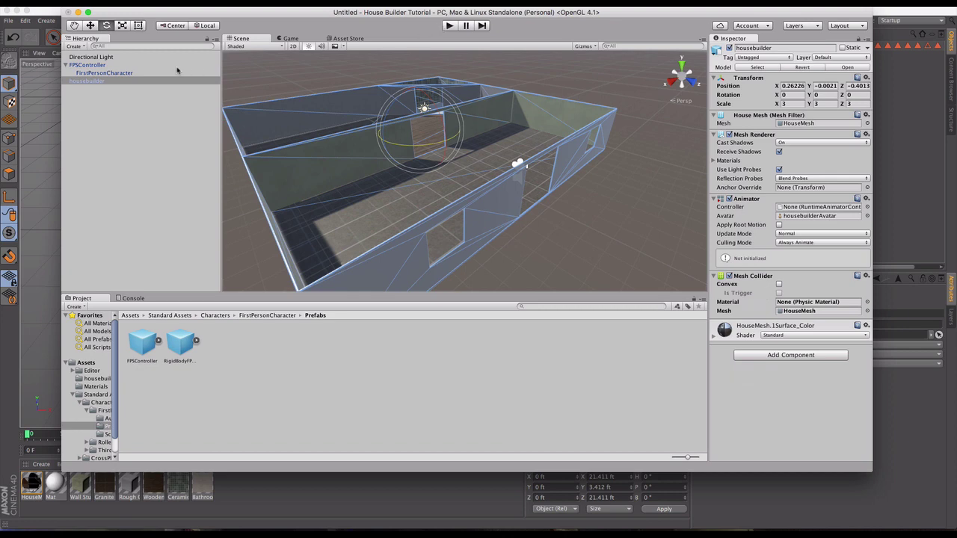
- Play-test the scene, walking the first-person controller through the tiled and wooden-floored rooms to check the house's collisions
click(448, 26)
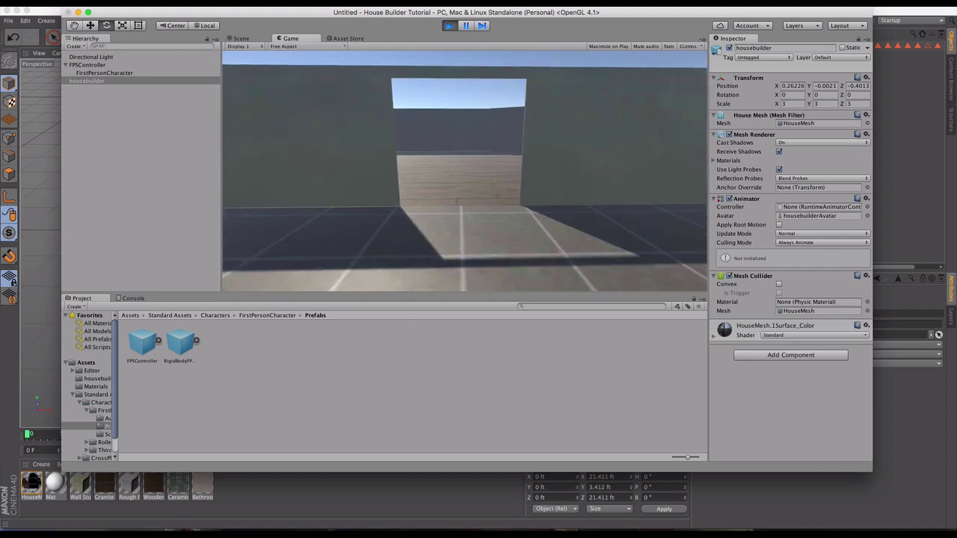
key(w)
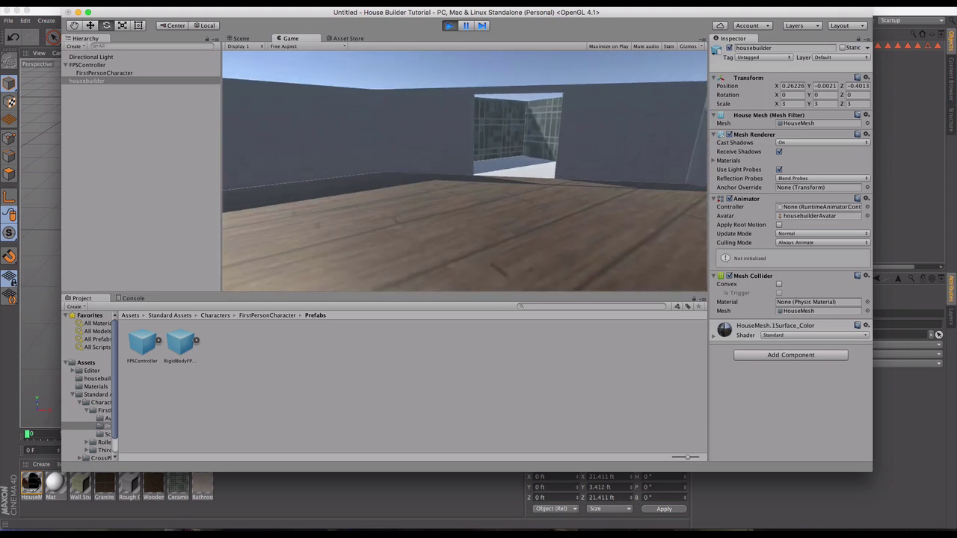
key(s)
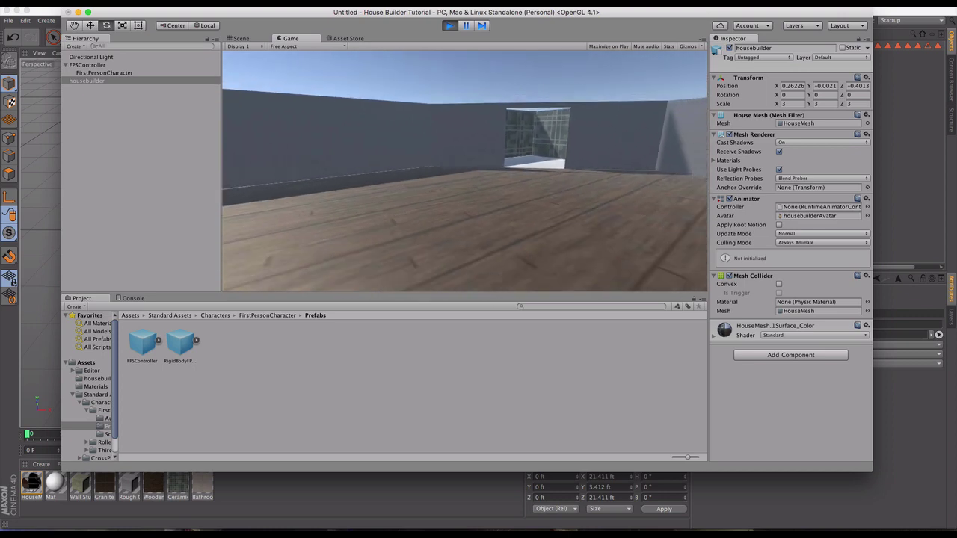
key(w)
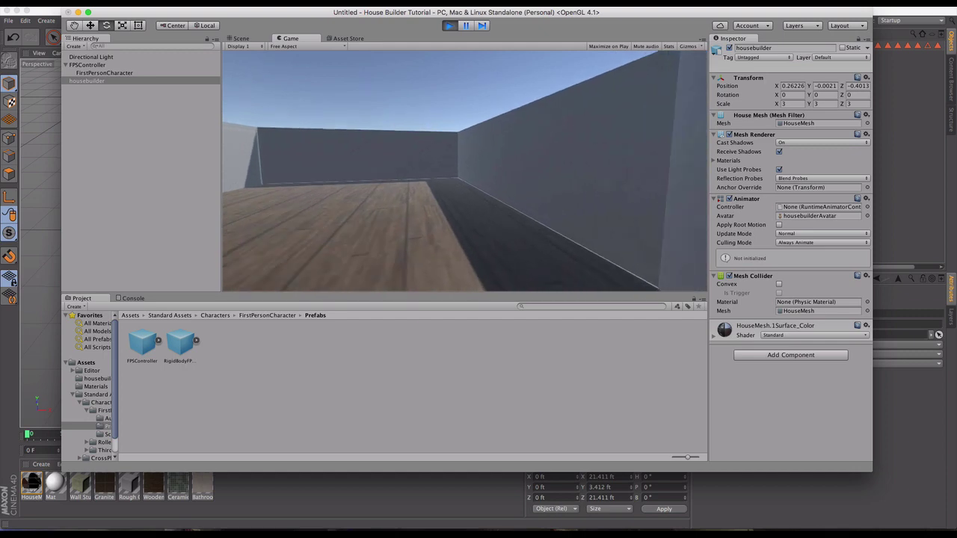
key(s)
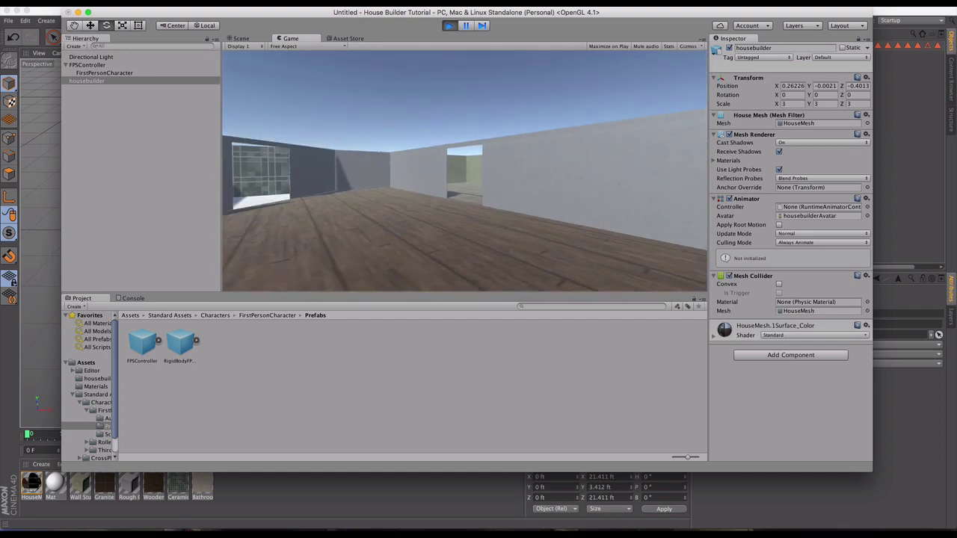
key(w)
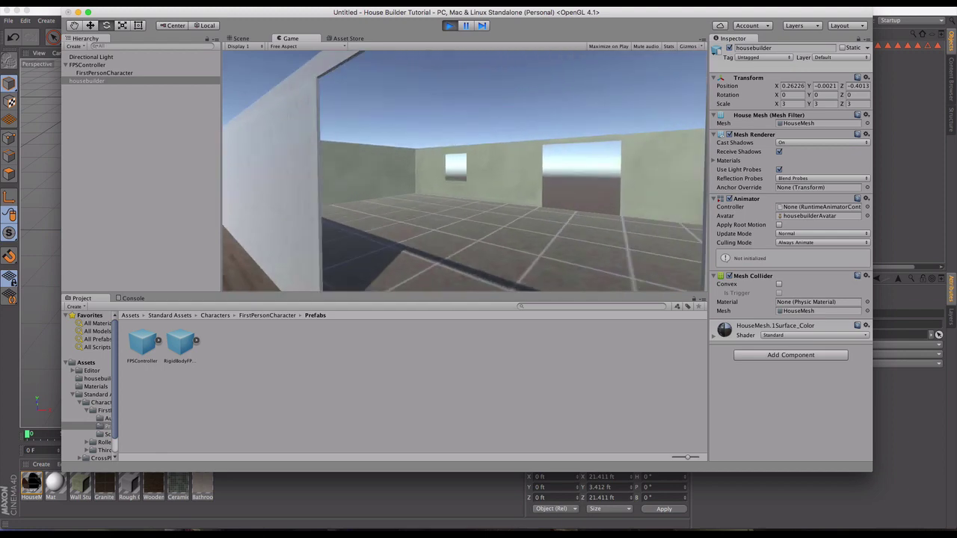
key(w)
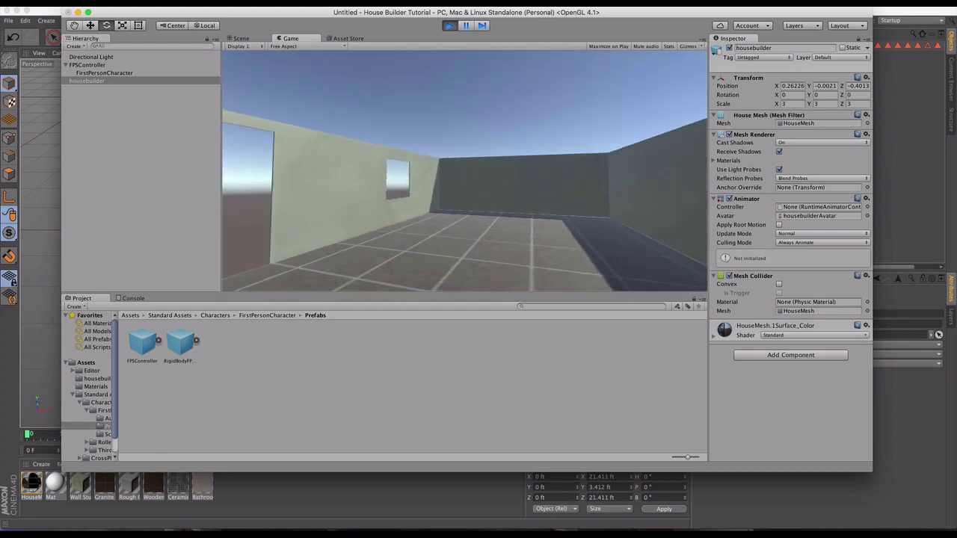
key(w)
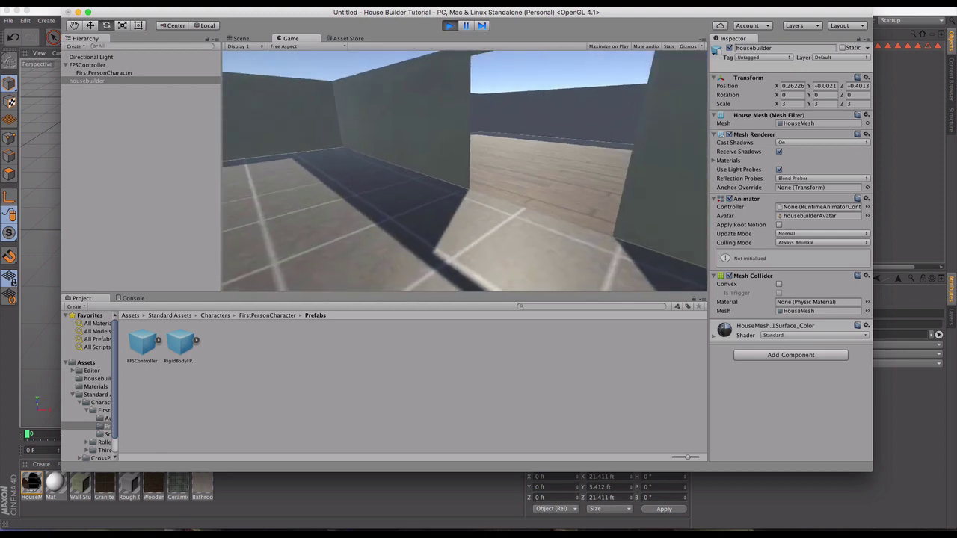
key(w)
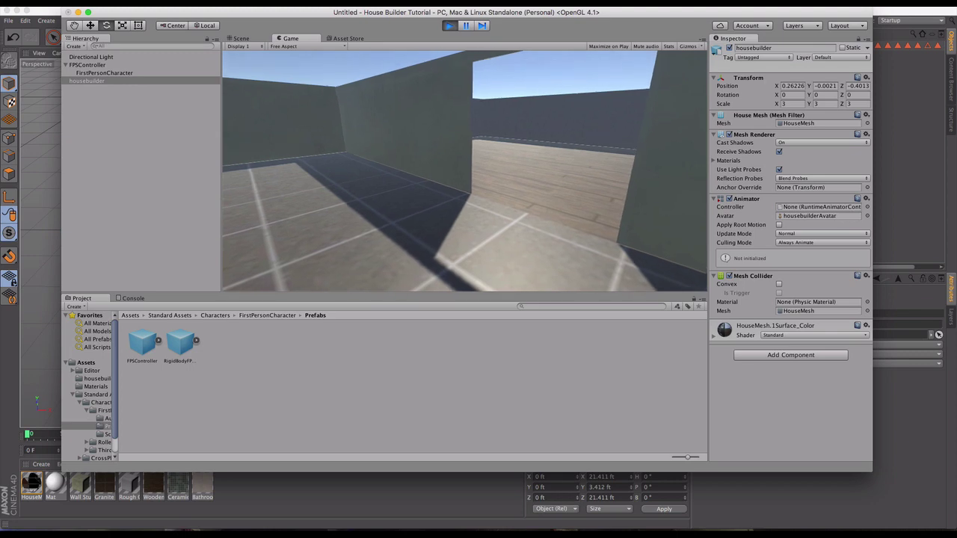
key(w)
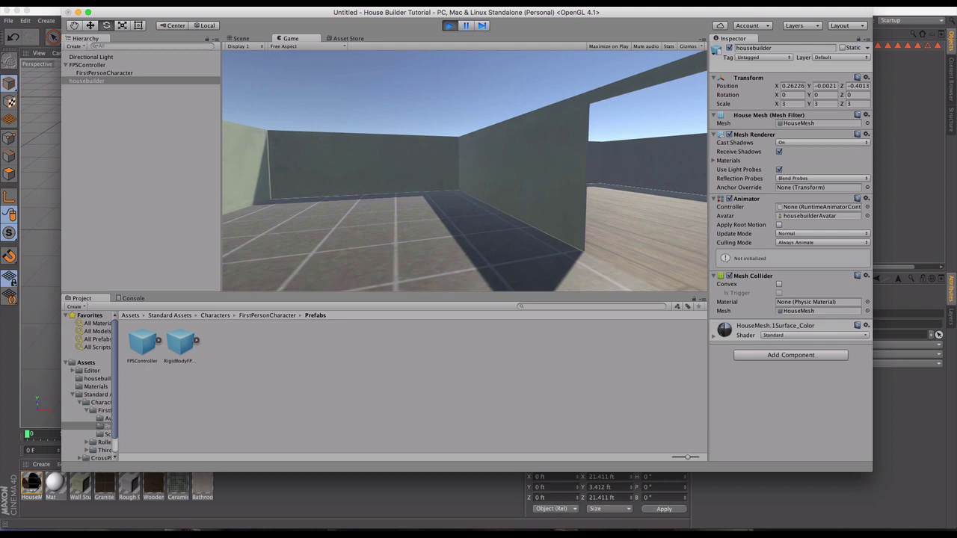
key(w)
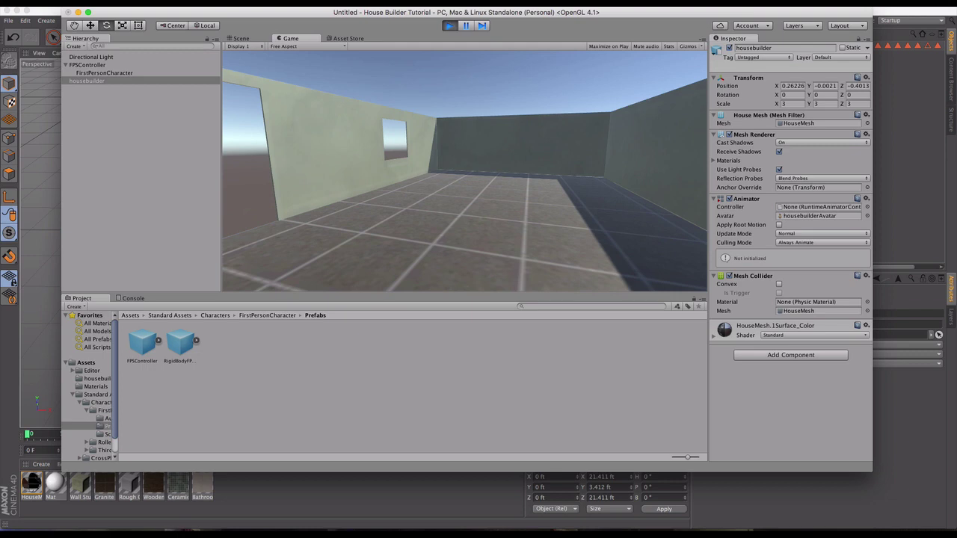
key(w)
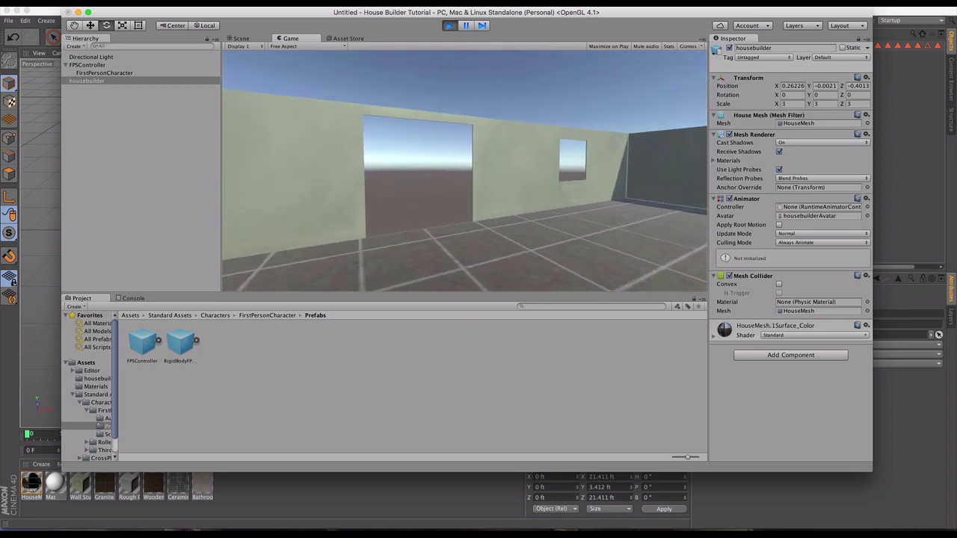
key(w)
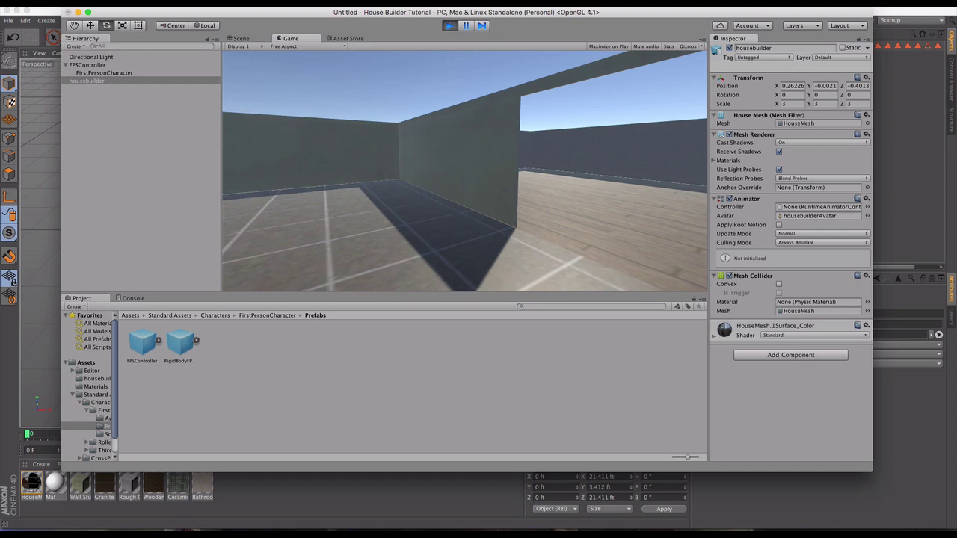
key(w)
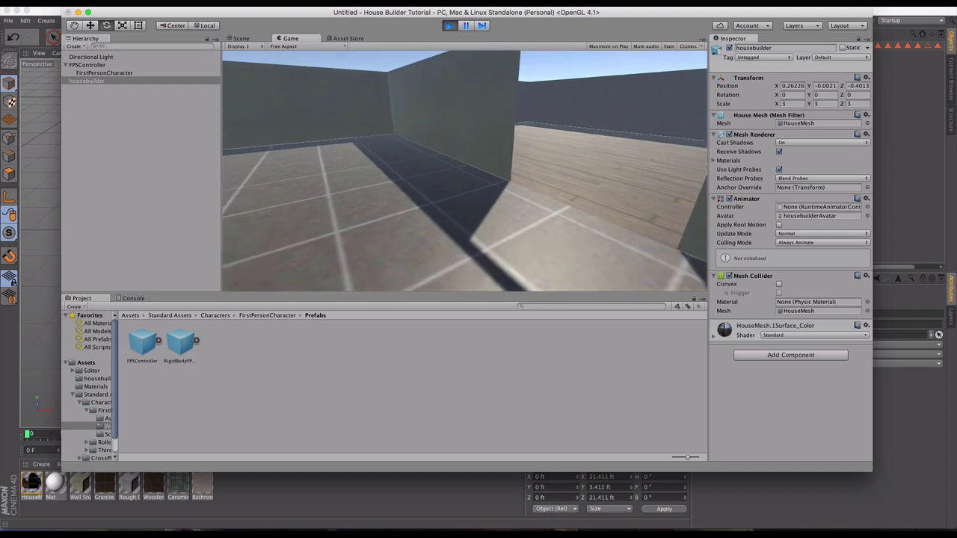